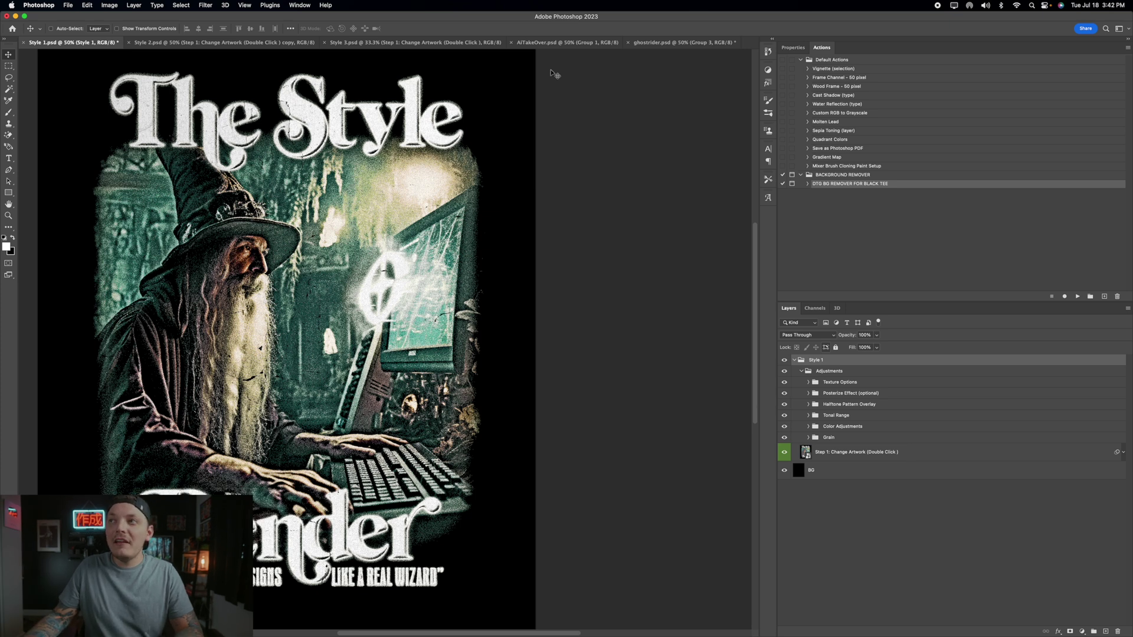
Select and copy the entire artwork in AiTakeOver.psd, and return to the Style 1 document
{"action": "left_click", "coordinate": [565, 42]}
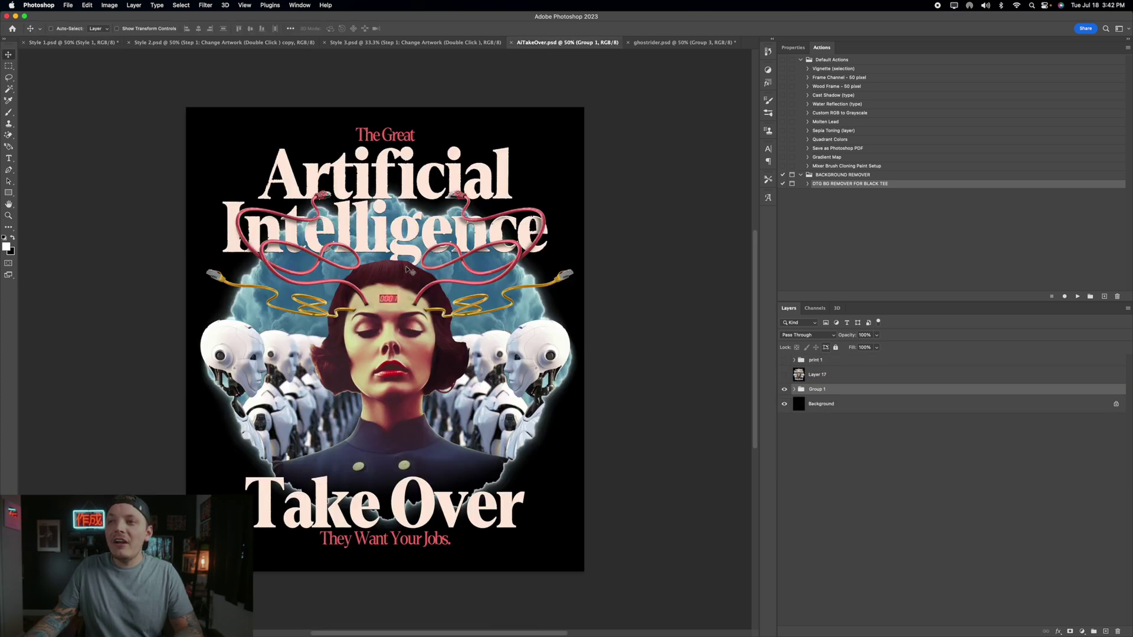
{"action": "scroll", "coordinate": [366, 360], "scroll_direction": "right", "scroll_amount": 5}
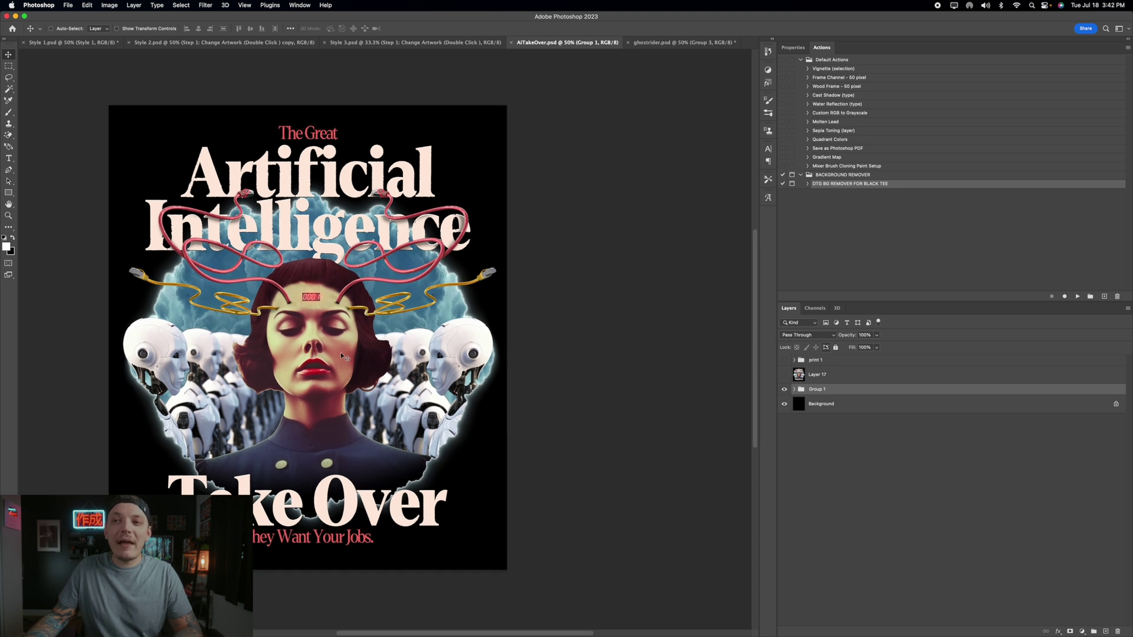
{"action": "key", "text": "super+a"}
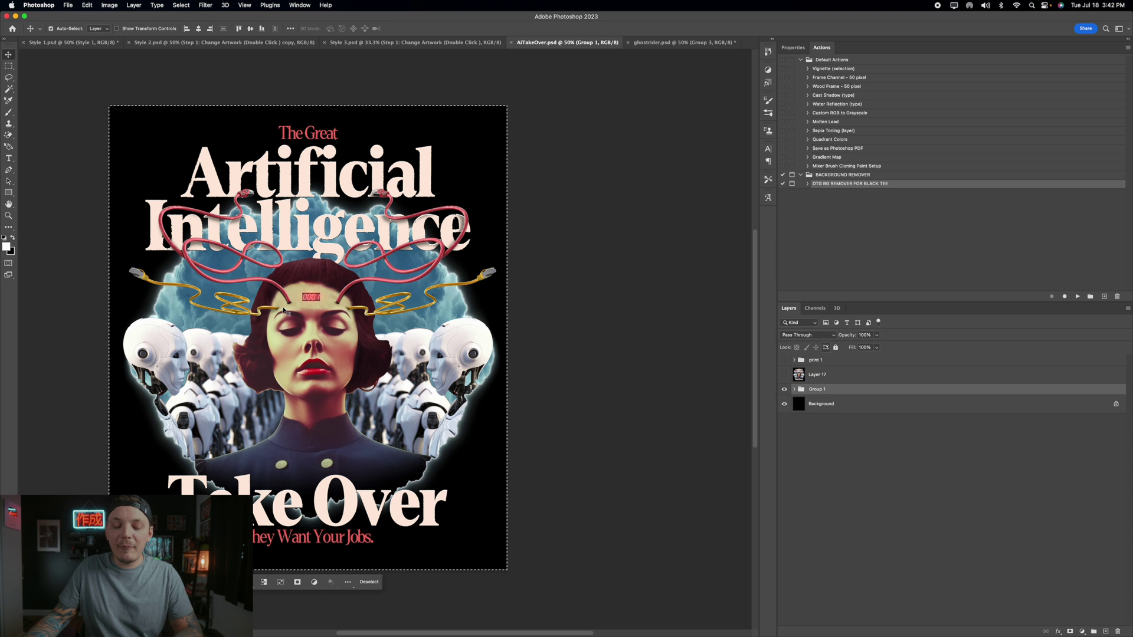
{"action": "left_click", "coordinate": [83, 43]}
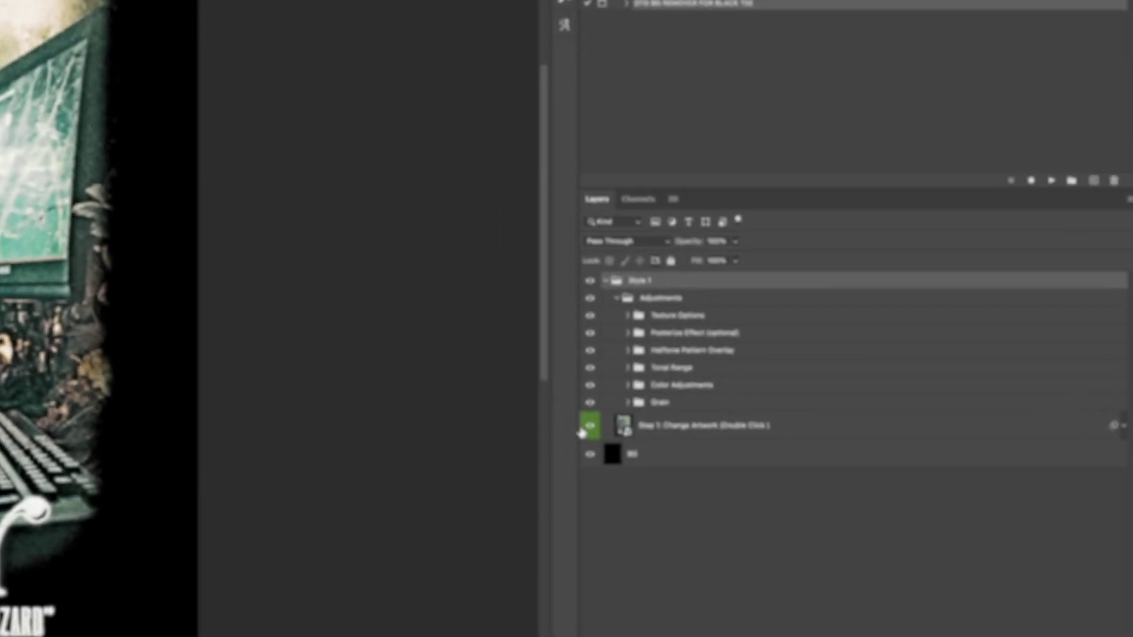
Open the contents of the "Step 1: Change Artwork" smart object and hide its "Hide Before Saving" layer
{"action": "left_click", "coordinate": [833, 457]}
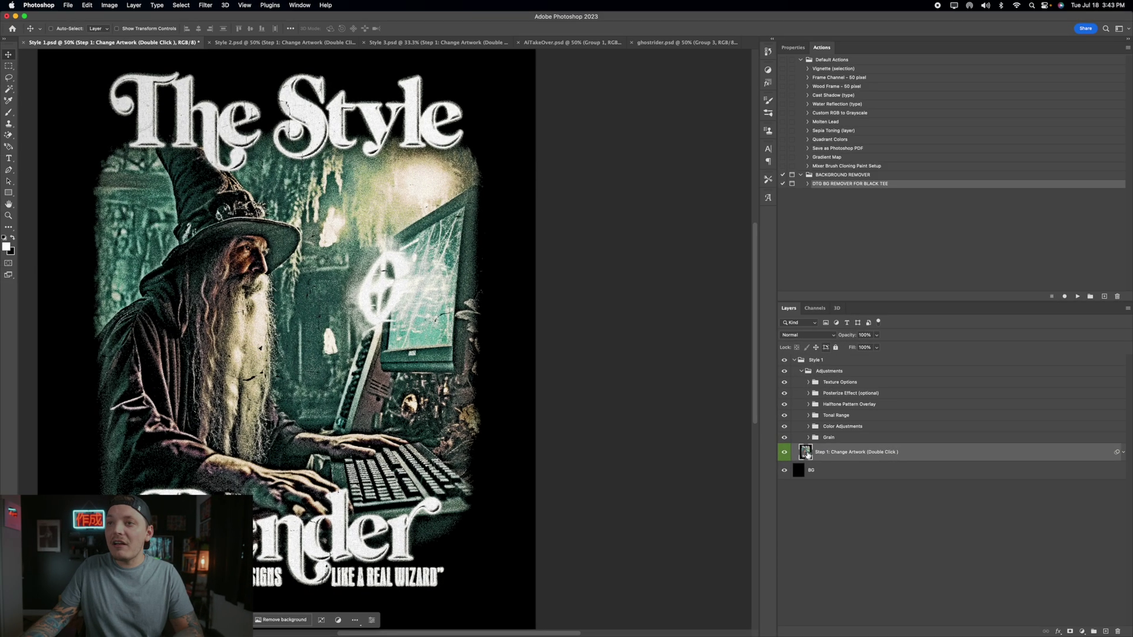
{"action": "double_click", "coordinate": [806, 453]}
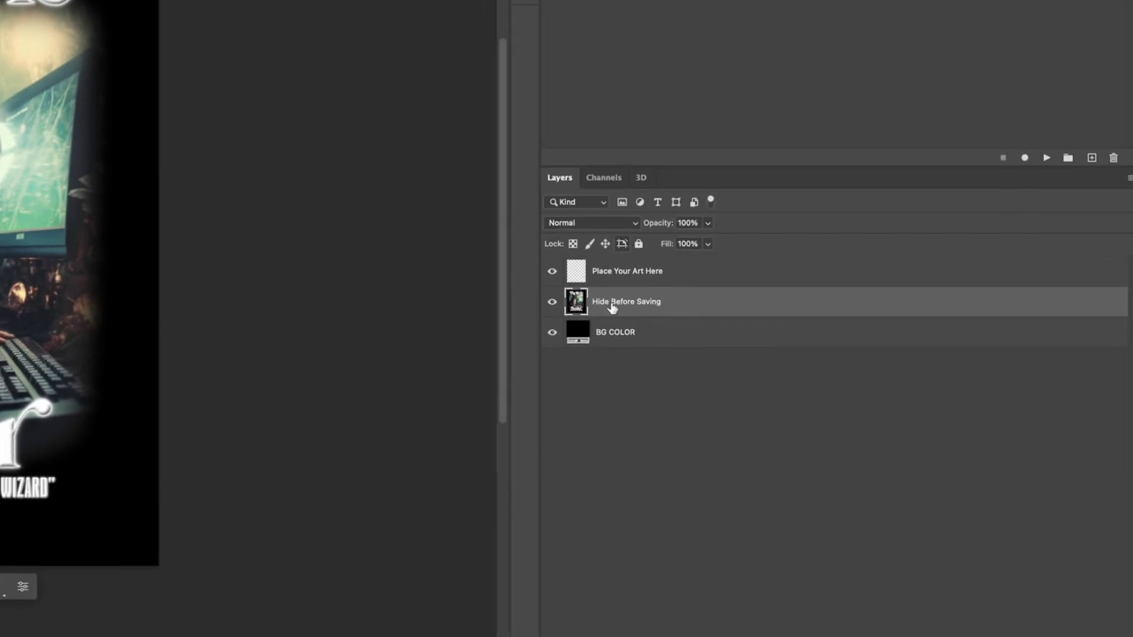
{"action": "left_click", "coordinate": [554, 303]}
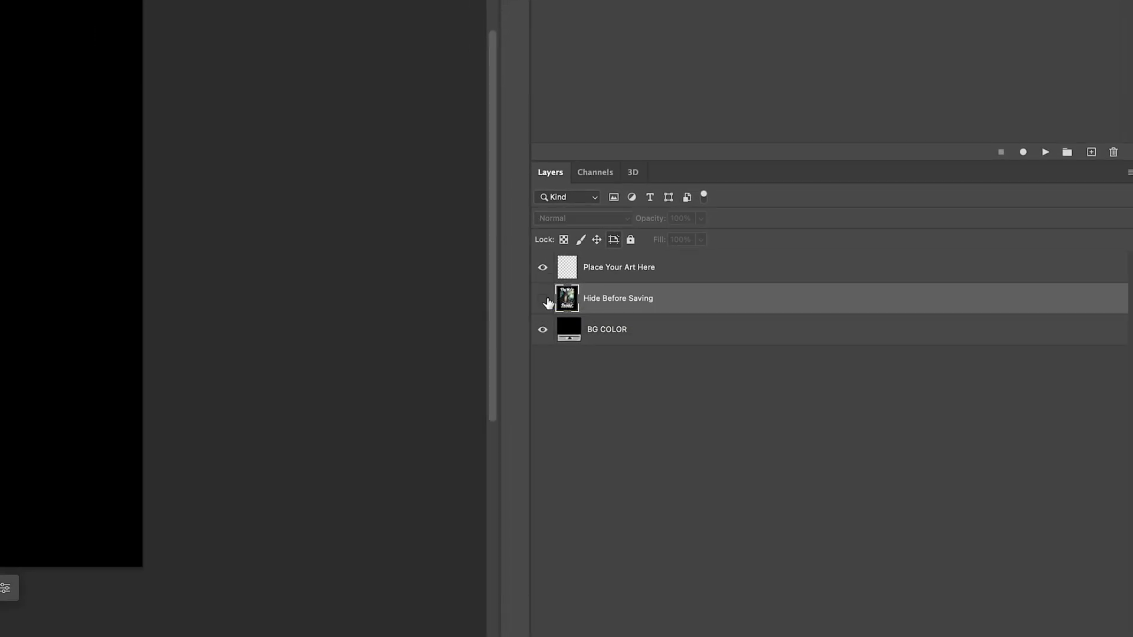
Paste the copied Artificial Intelligence artwork as a new layer directly above the "Hide Before Saving" layer
{"action": "left_click", "coordinate": [620, 271]}
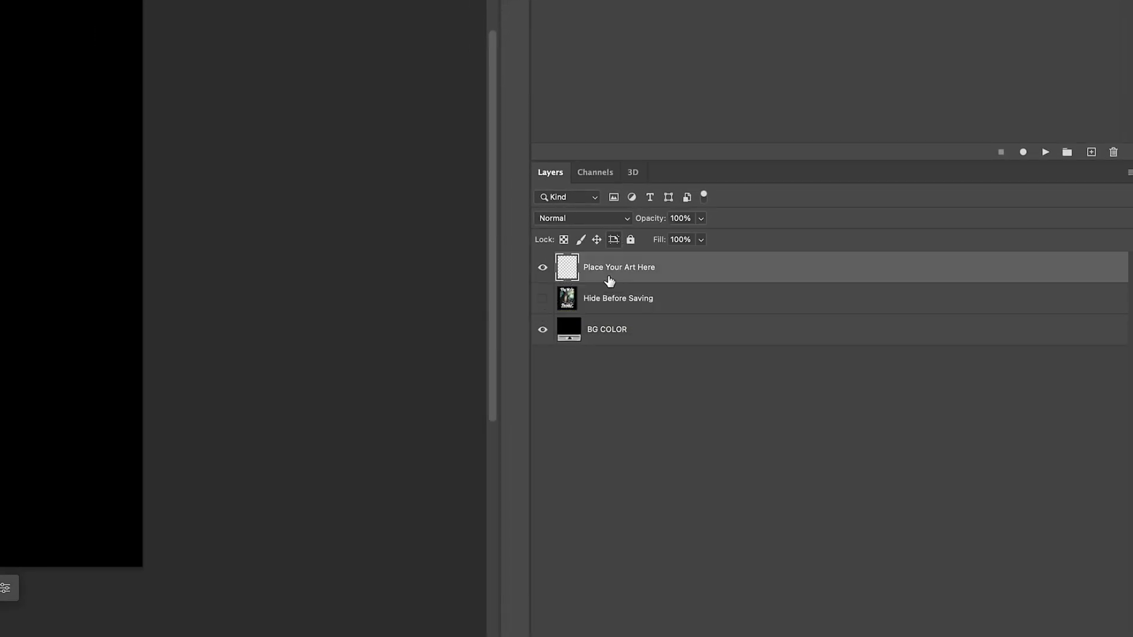
{"action": "left_click", "coordinate": [623, 303]}
{"action": "key", "text": "ctrl+j"}
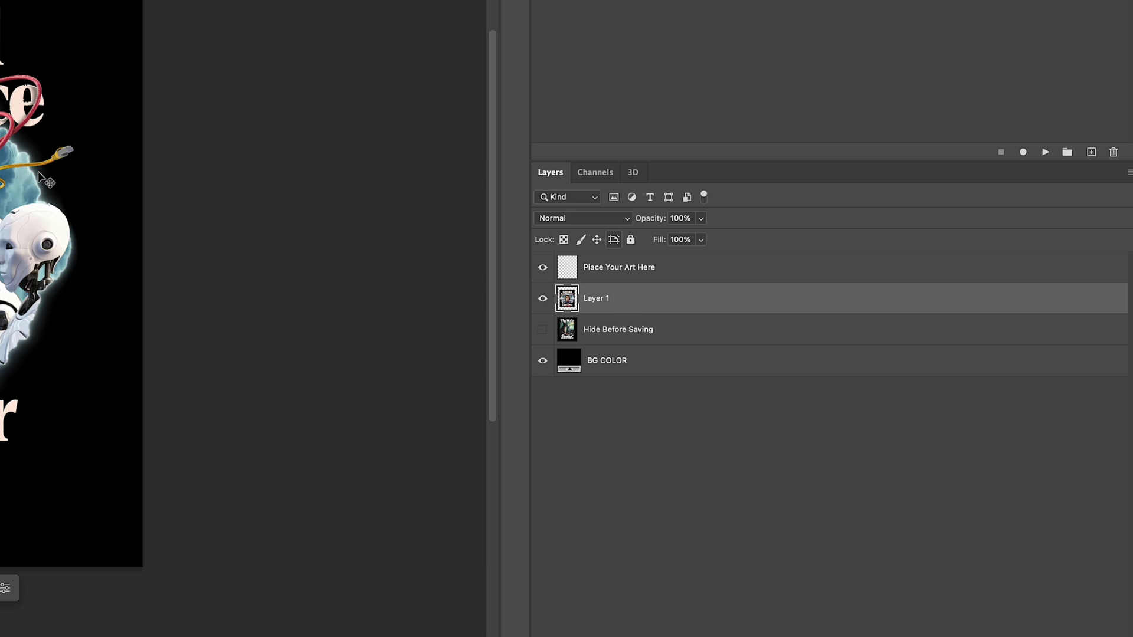
Scale the pasted artwork to fit the canvas and save the smart object so that Style 1 updates
{"action": "key", "text": "ctrl+t"}
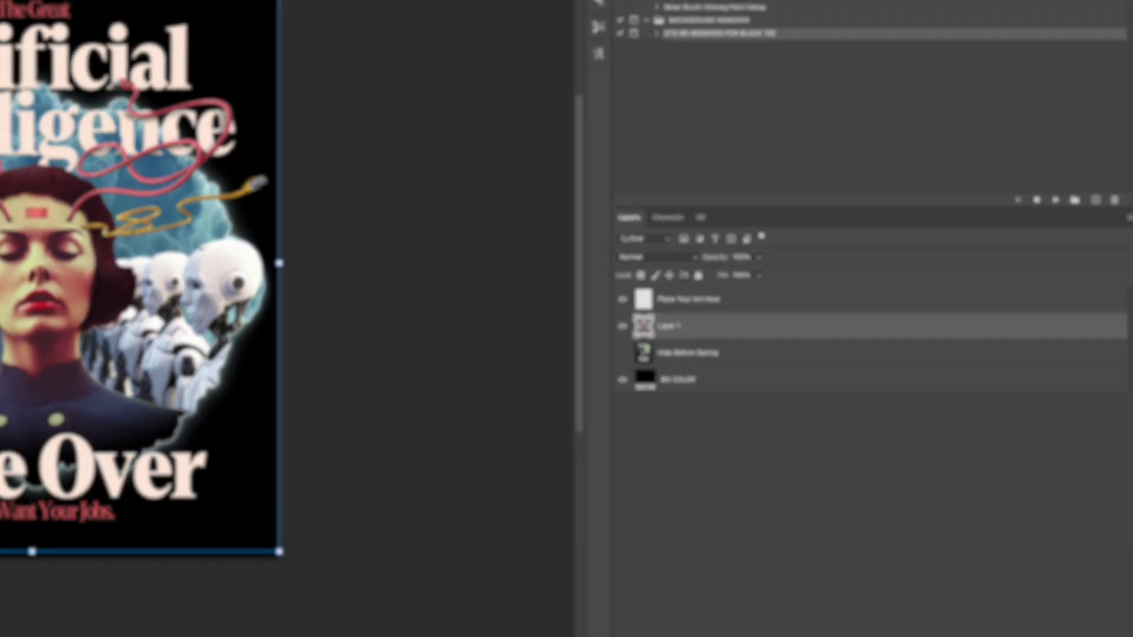
{"action": "left_click_drag", "start_coordinate": [518, 184], "coordinate": [546, 146]}
{"action": "key", "text": "Return"}
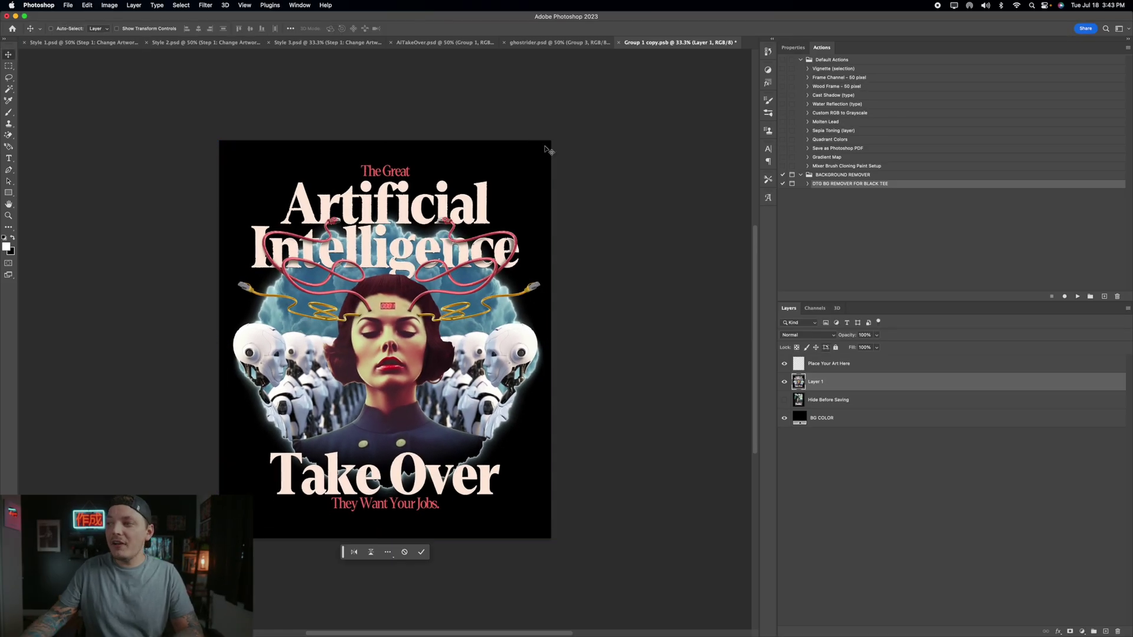
{"action": "key", "text": "ctrl+s"}
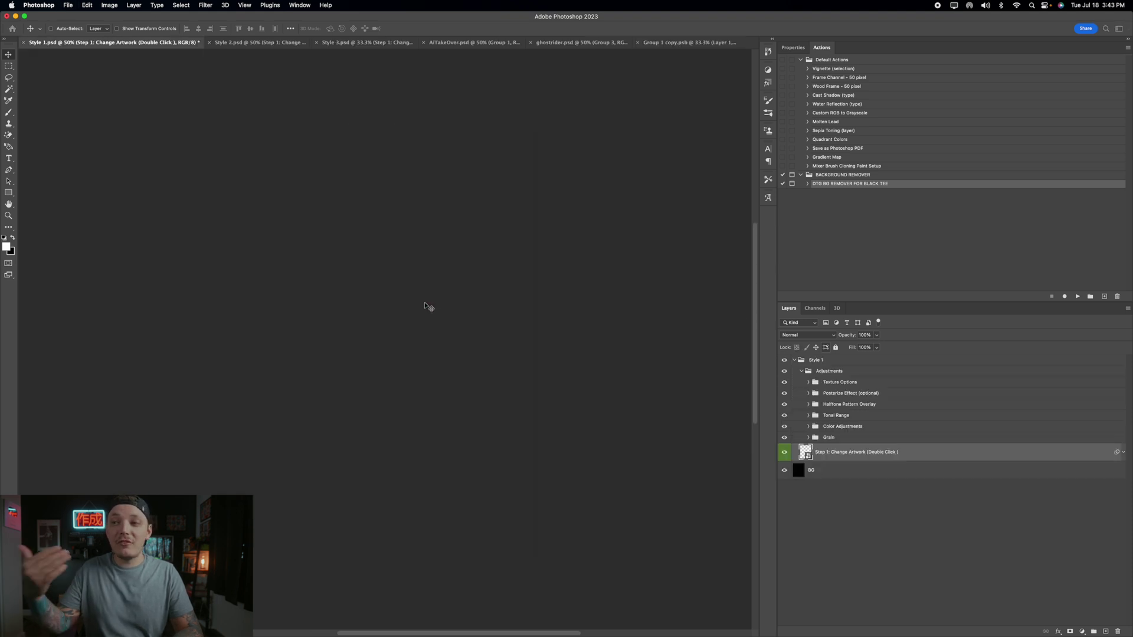
{"action": "scroll", "coordinate": [426, 305], "scroll_direction": "left", "scroll_amount": 2}
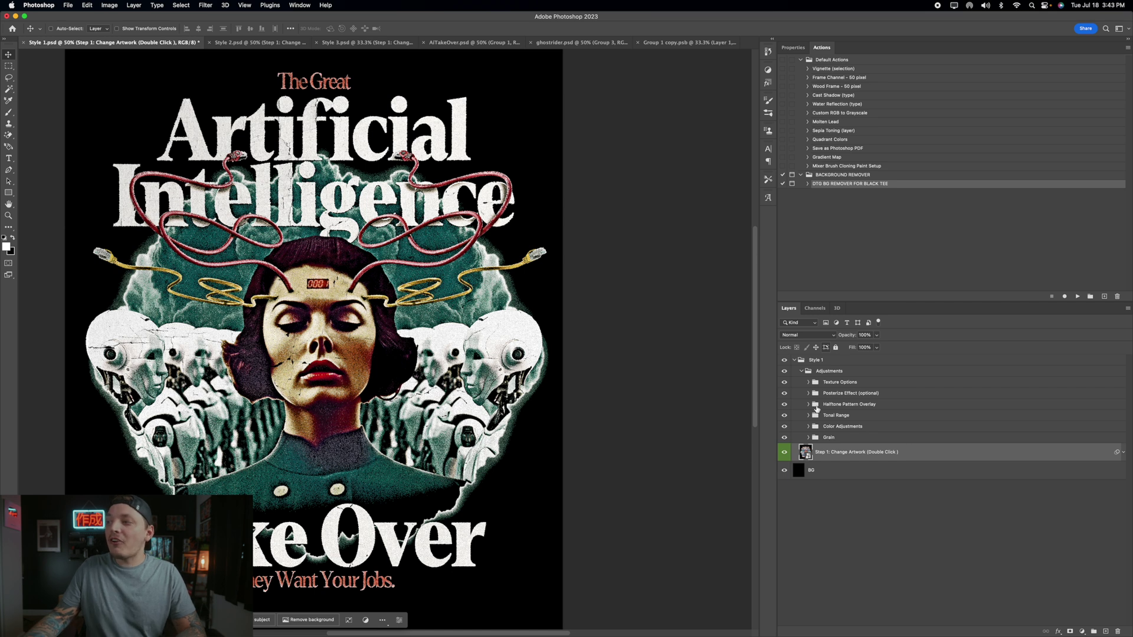
Hide the Texture Options group in Style 1 to remove the texture from the artwork
{"action": "left_click", "coordinate": [850, 382]}
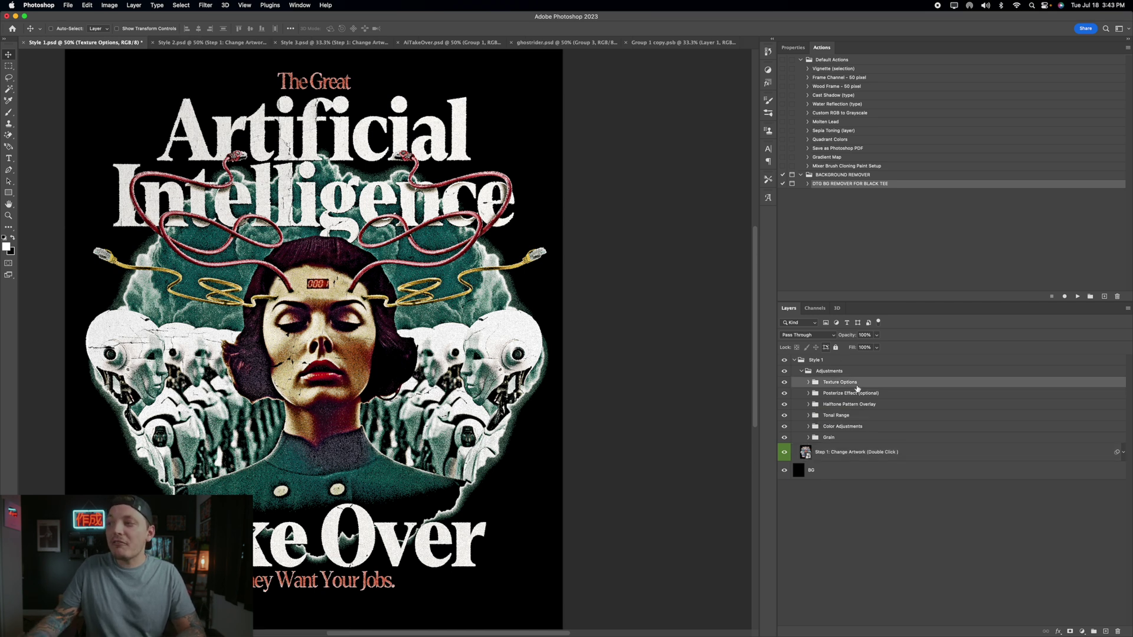
{"action": "left_click", "coordinate": [785, 382]}
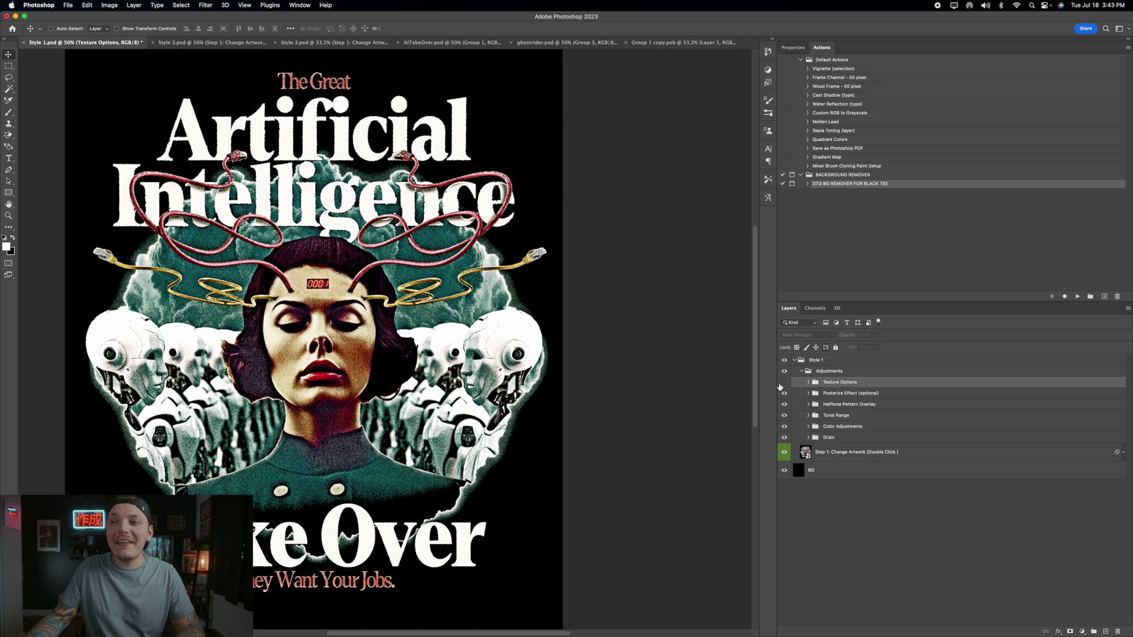
{"action": "key", "text": "z"}
{"action": "key", "text": "super+plus"}
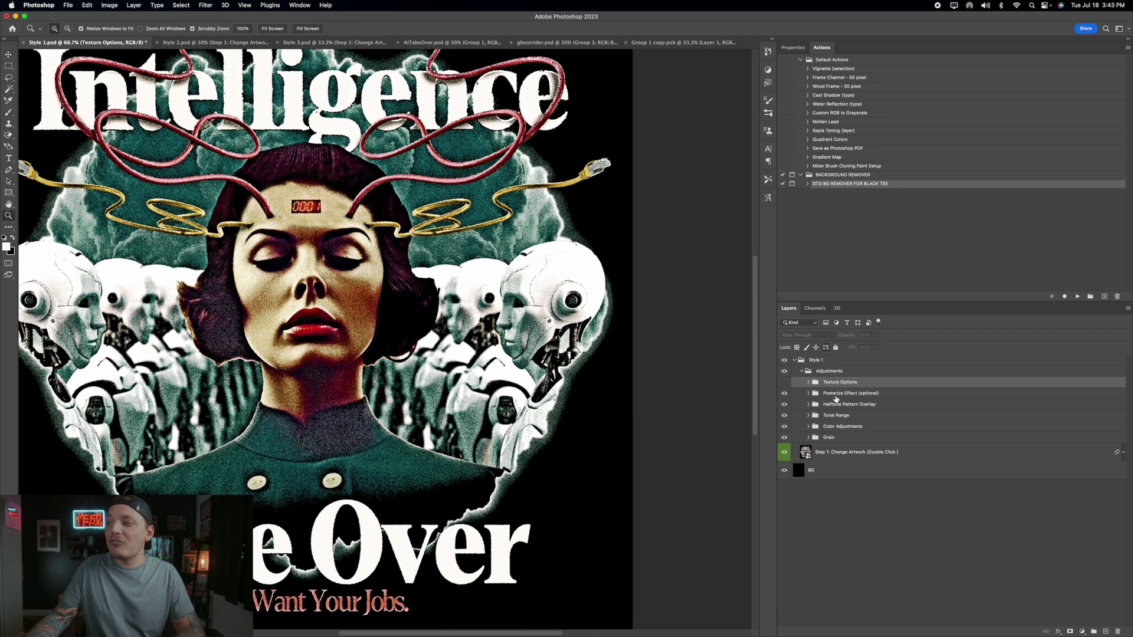
Compare the artwork with and without the Posterize Effect (optional) group, leaving the group on
{"action": "left_click", "coordinate": [794, 395]}
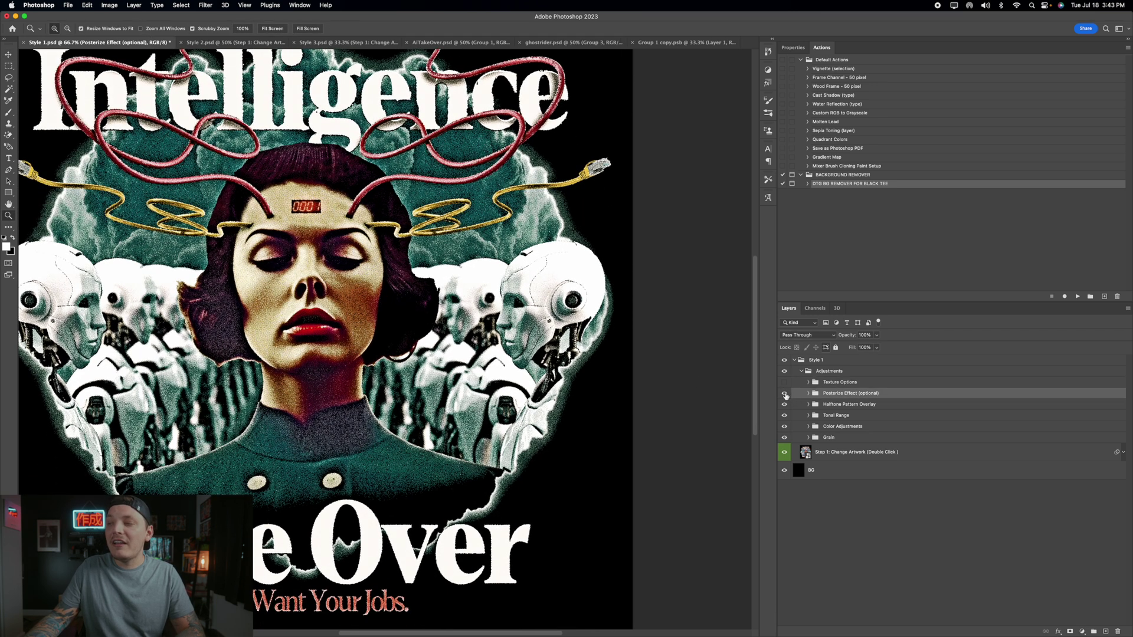
{"action": "left_click", "coordinate": [785, 394]}
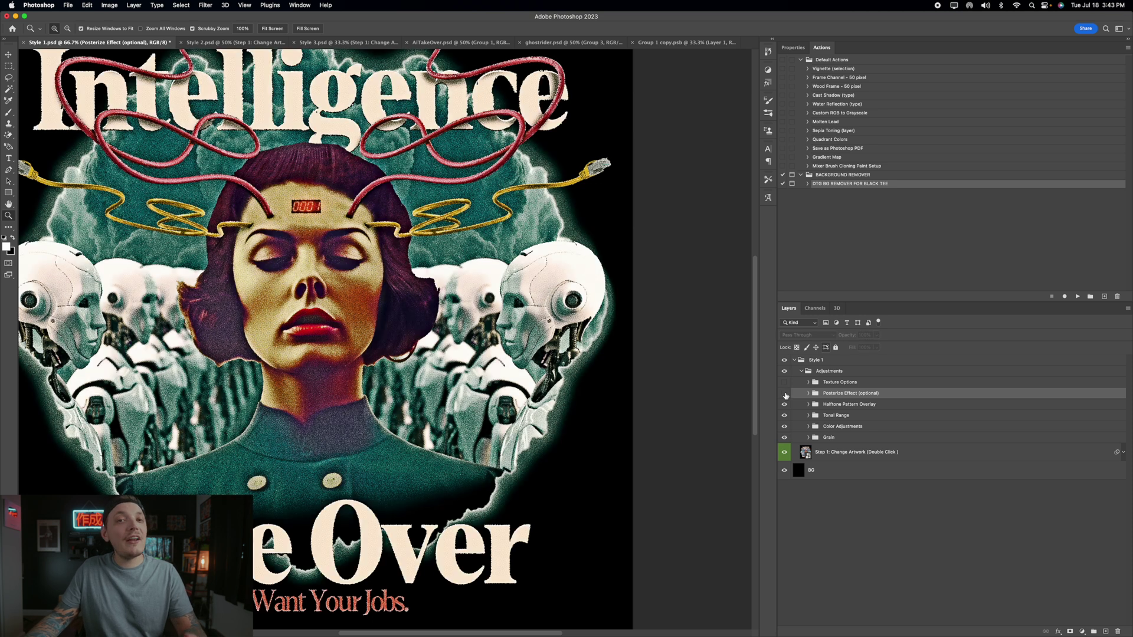
{"action": "left_click", "coordinate": [785, 393]}
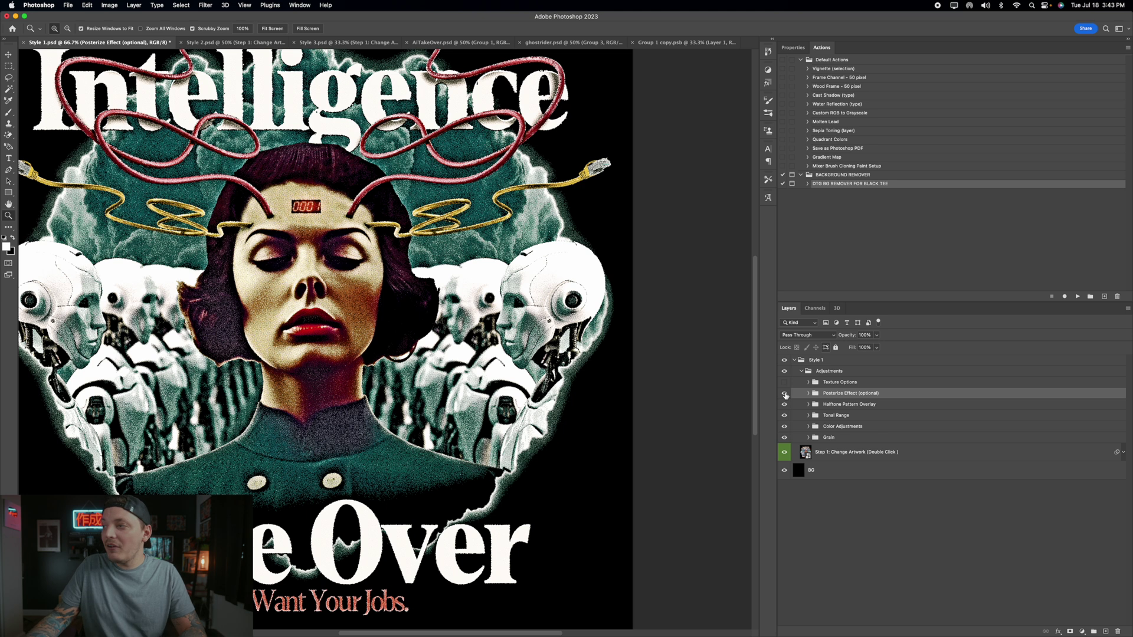
Compare the artwork with and without the Halftone Pattern Overlay group, leaving the group on
{"action": "left_click", "coordinate": [791, 405]}
{"action": "left_click", "coordinate": [784, 405]}
{"action": "left_click", "coordinate": [785, 405]}
{"action": "scroll", "coordinate": [490, 293], "scroll_direction": "up", "scroll_amount": 1}
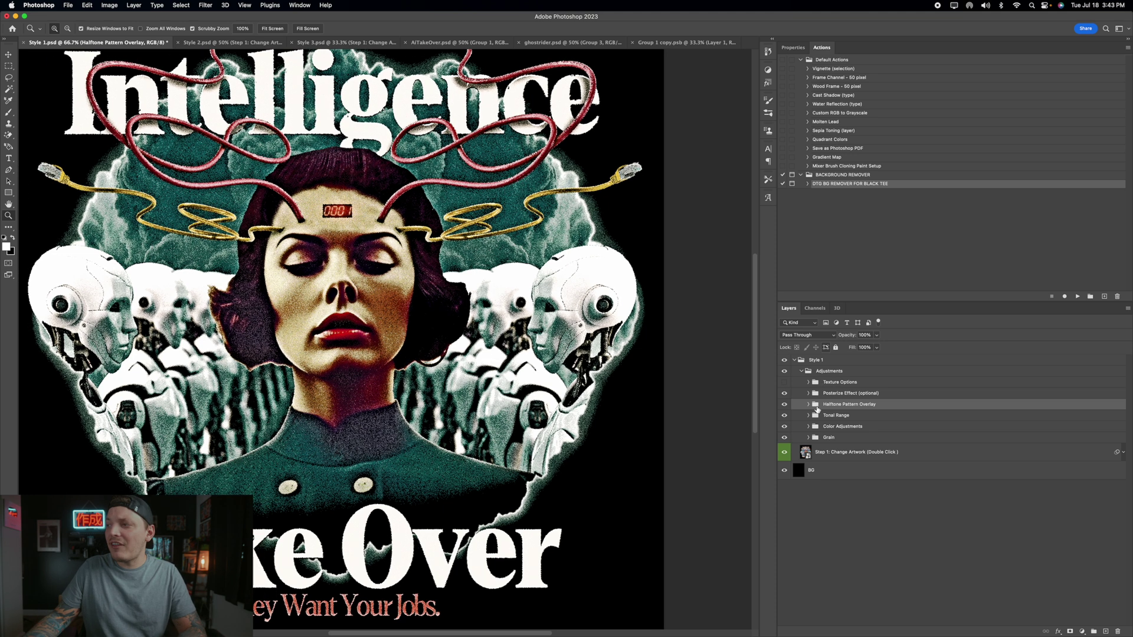
Set the saturation of the Saturation Adjustment layer in the Tonal Range group to -5
{"action": "left_click", "coordinate": [827, 417]}
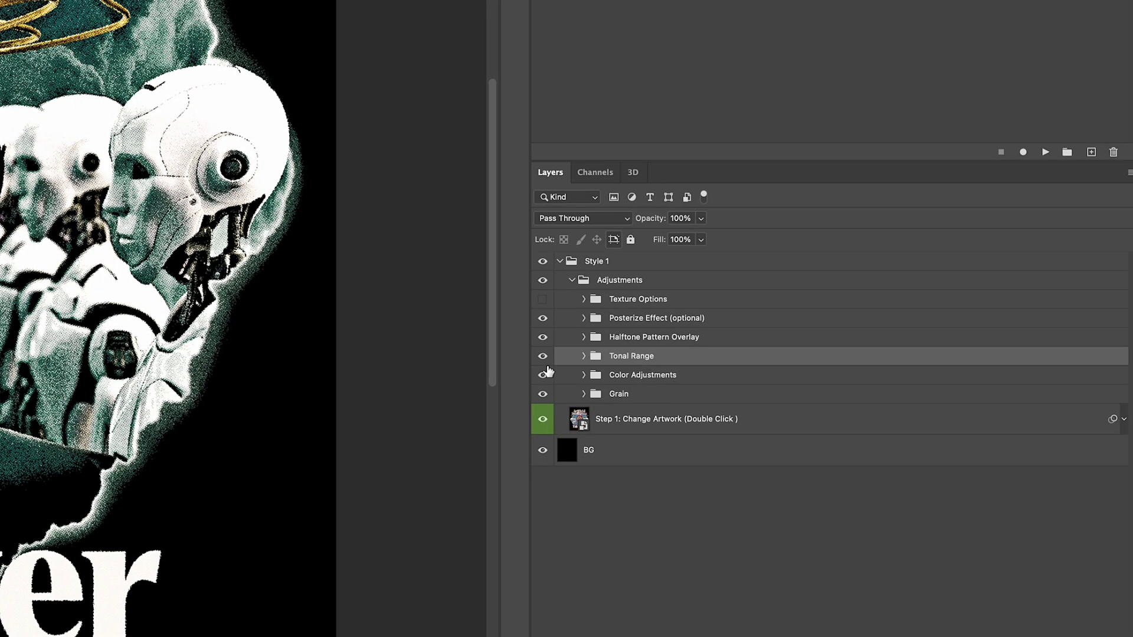
{"action": "left_click", "coordinate": [584, 356]}
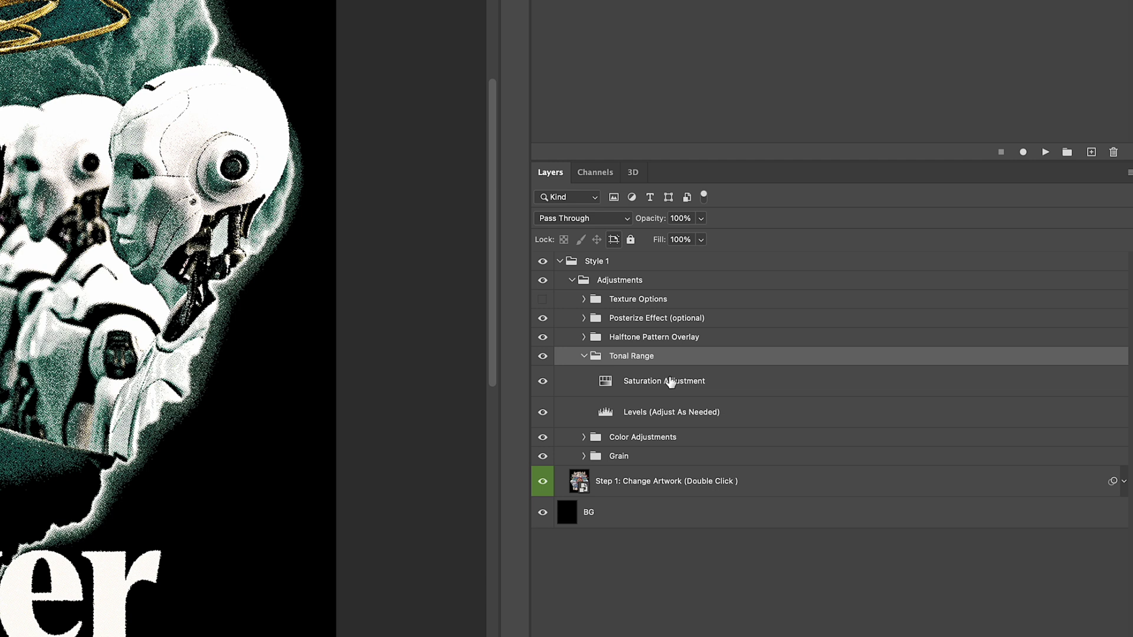
{"action": "left_click", "coordinate": [669, 383]}
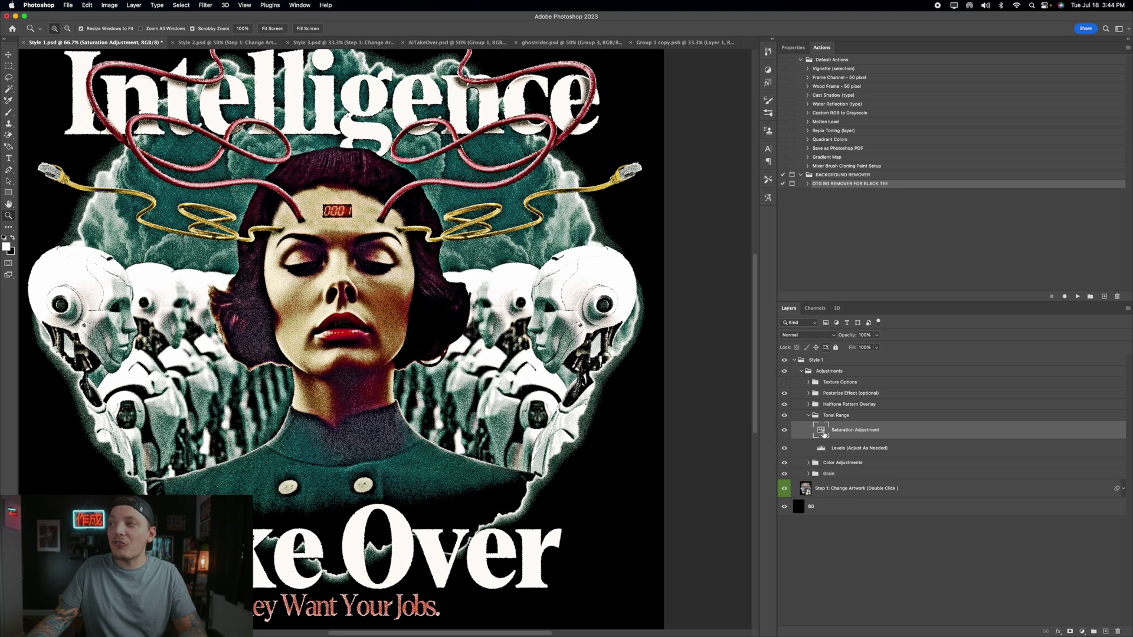
{"action": "double_click", "coordinate": [822, 431]}
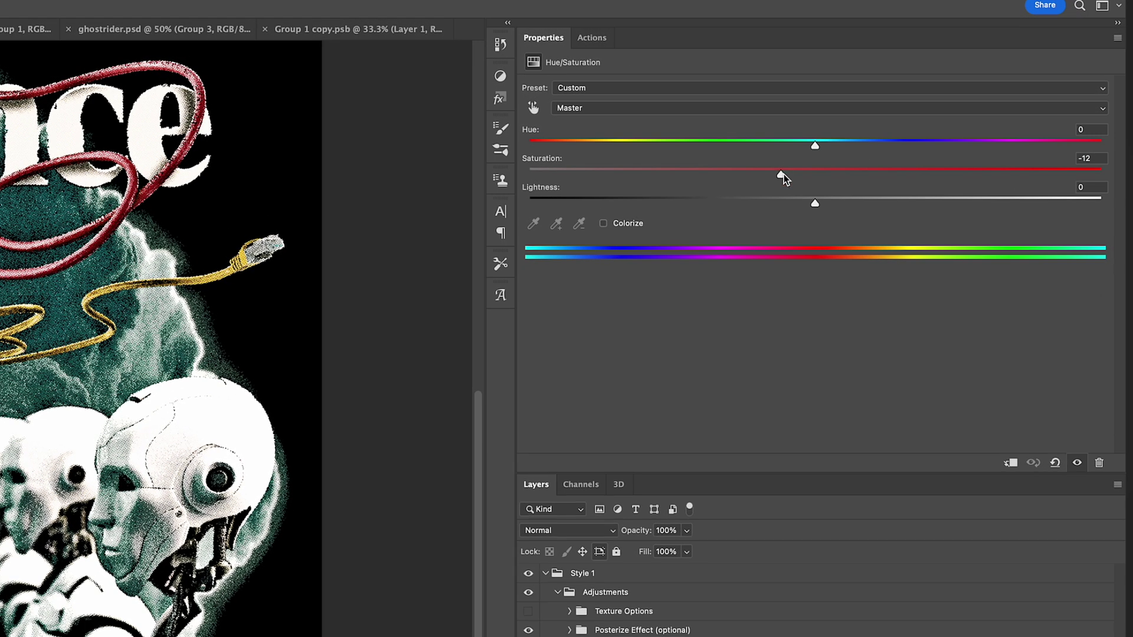
{"action": "left_click_drag", "start_coordinate": [783, 174], "coordinate": [741, 178]}
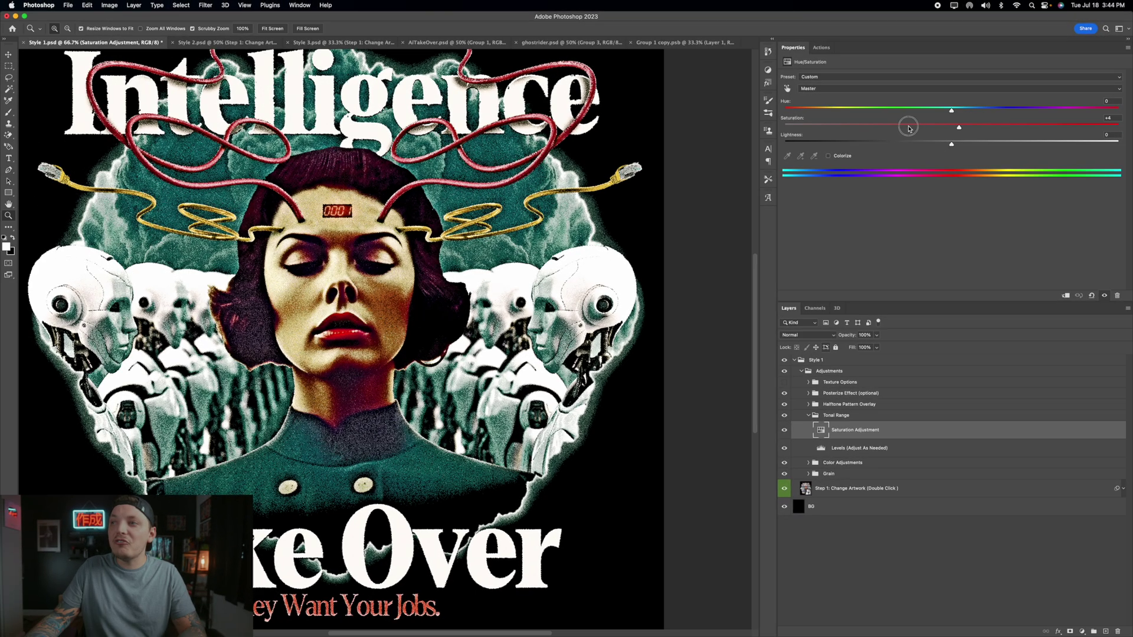
{"action": "left_click_drag", "start_coordinate": [909, 128], "coordinate": [944, 130]}
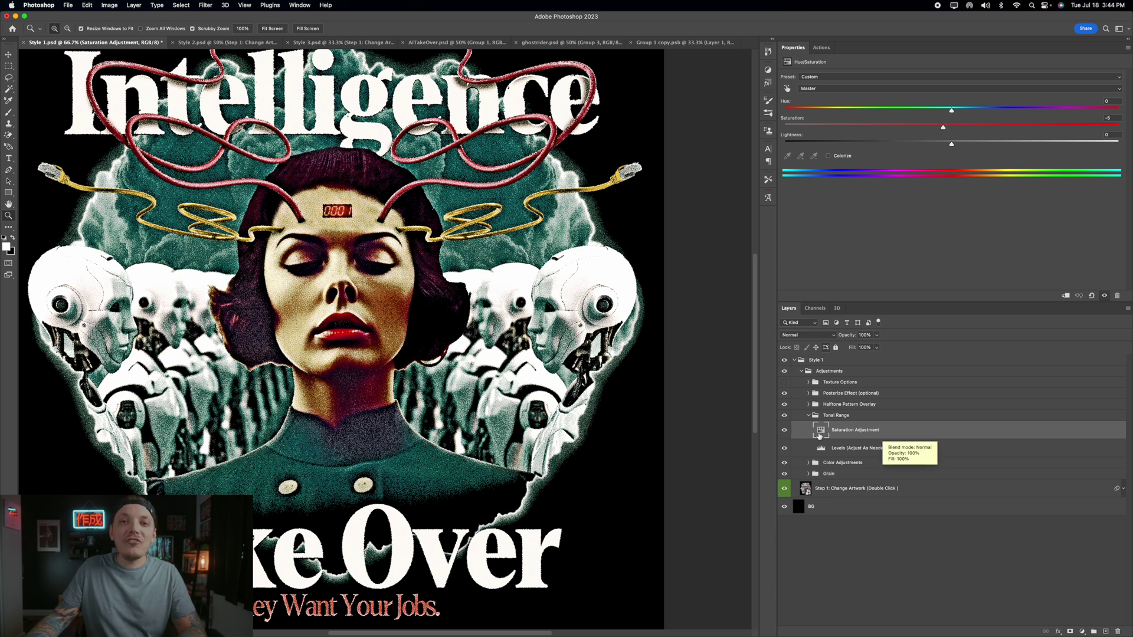
Set the Levels (Adjust As Needed) layer's midtone input to 0.55 and its white input to 228
{"action": "left_click", "coordinate": [860, 451]}
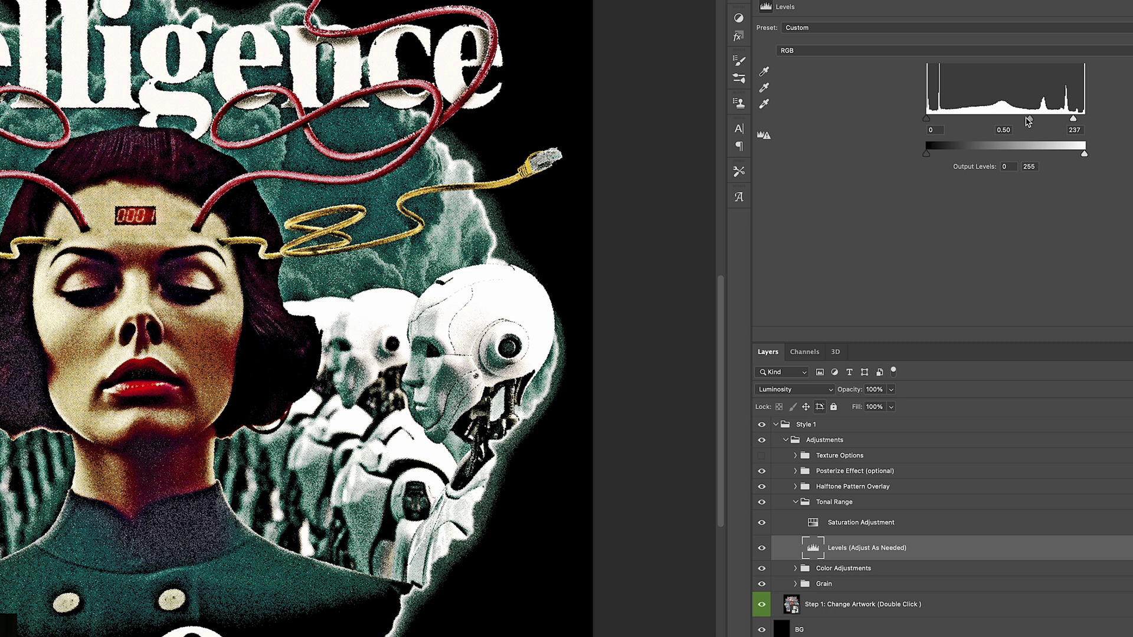
{"action": "left_click_drag", "start_coordinate": [1029, 119], "coordinate": [1013, 121]}
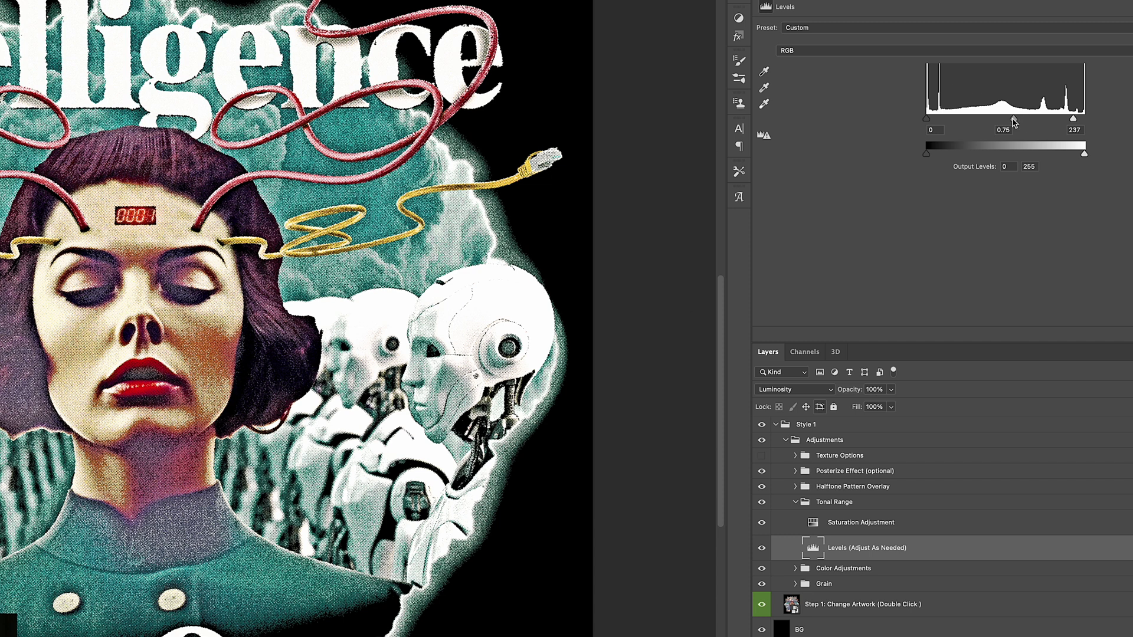
{"action": "left_click_drag", "start_coordinate": [1014, 121], "coordinate": [1067, 121]}
{"action": "left_click", "coordinate": [1073, 120]}
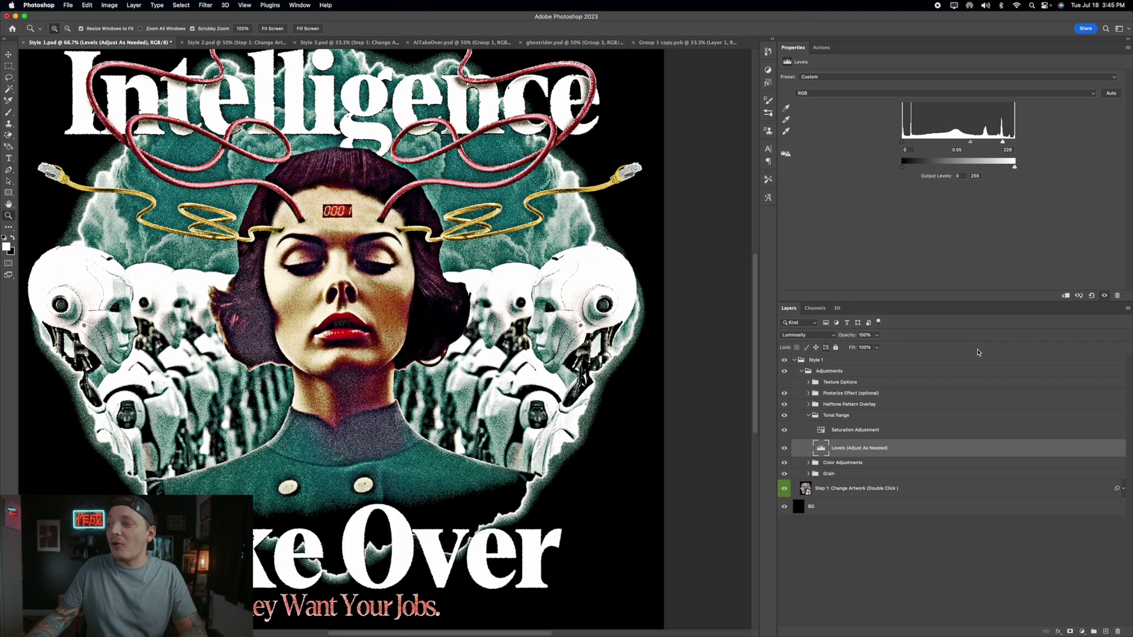
Open the Shadows/Highlights smart filter of the Step 1: Change Artwork layer and set the shadows amount to 71%
{"action": "left_click", "coordinate": [850, 489]}
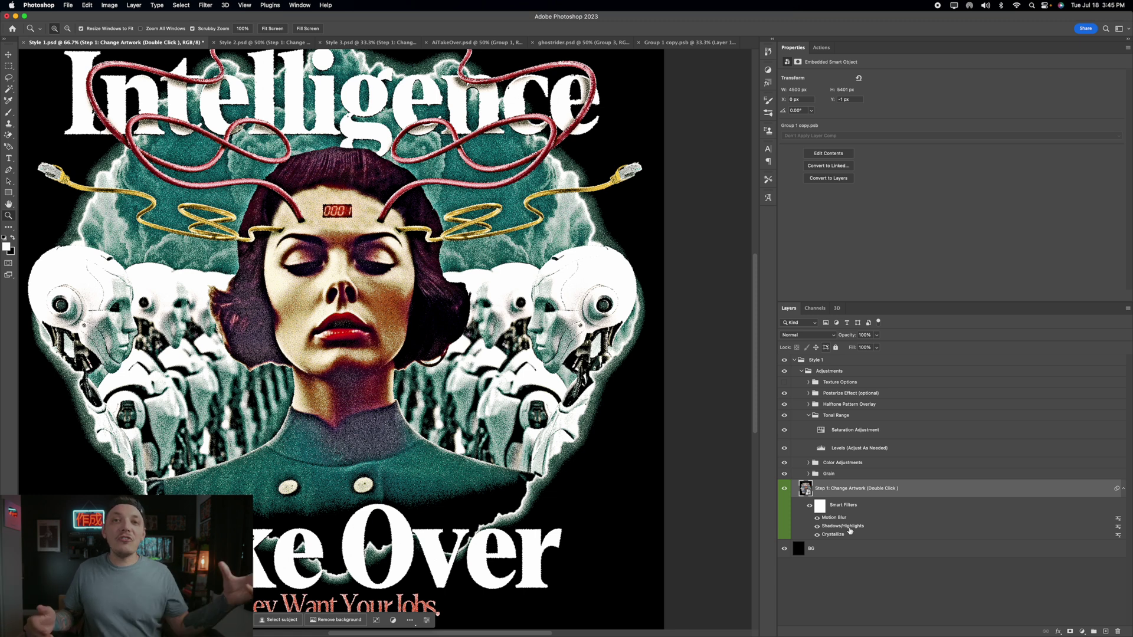
{"action": "double_click", "coordinate": [849, 530]}
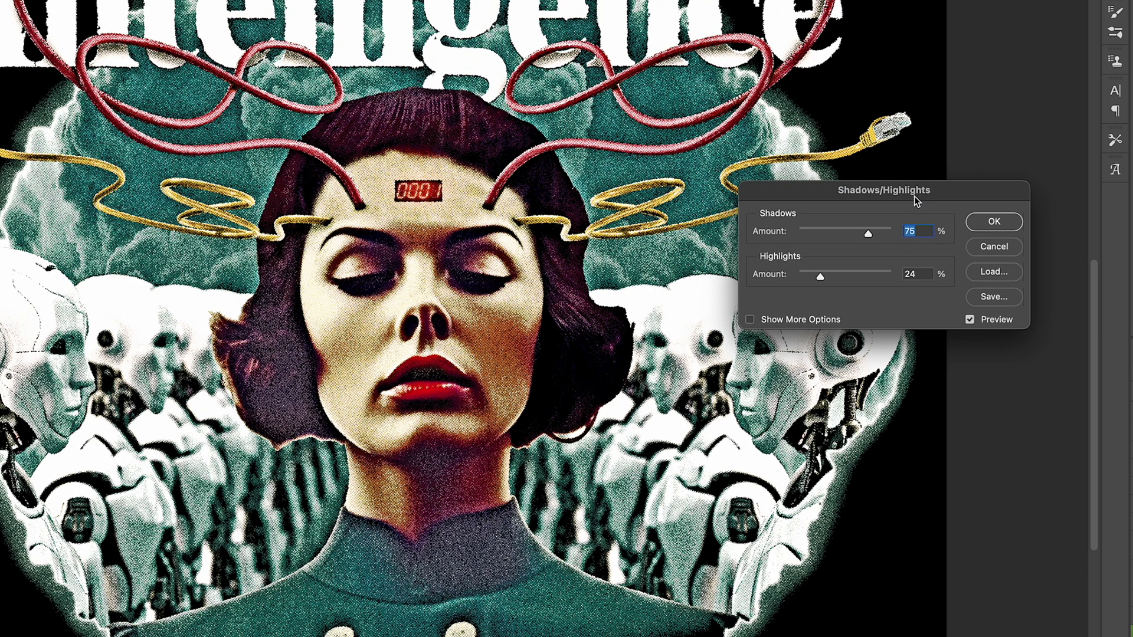
{"action": "left_click_drag", "start_coordinate": [914, 196], "coordinate": [859, 270]}
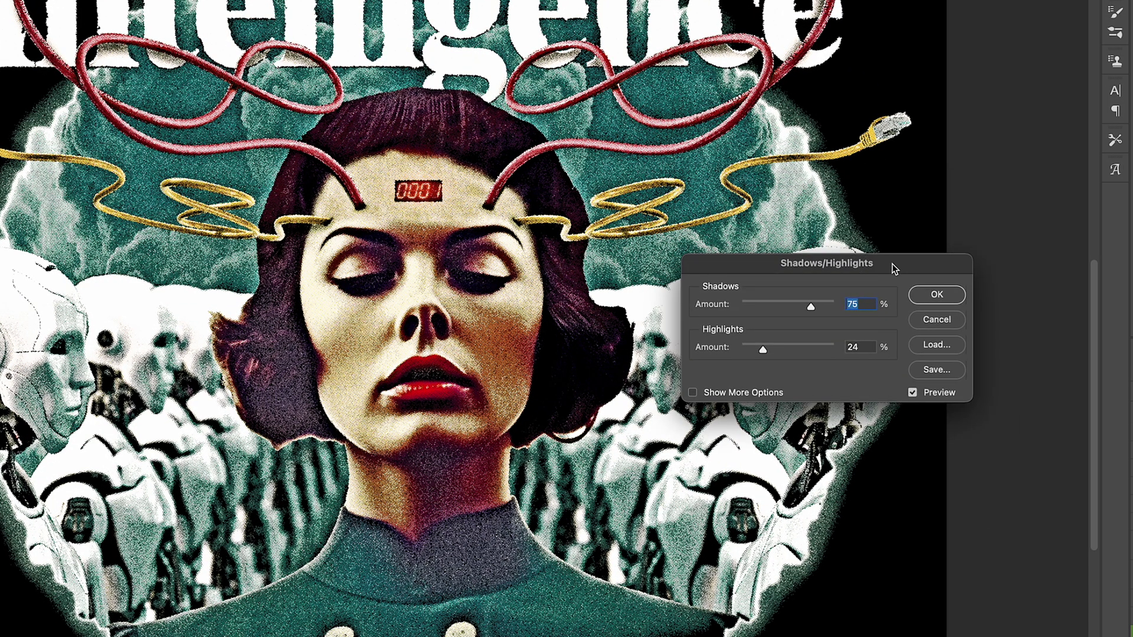
{"action": "mouse_move", "coordinate": [849, 267]}
{"action": "left_mouse_down"}
{"action": "mouse_move", "coordinate": [773, 254]}
{"action": "mouse_move", "coordinate": [862, 255]}
{"action": "left_mouse_up"}
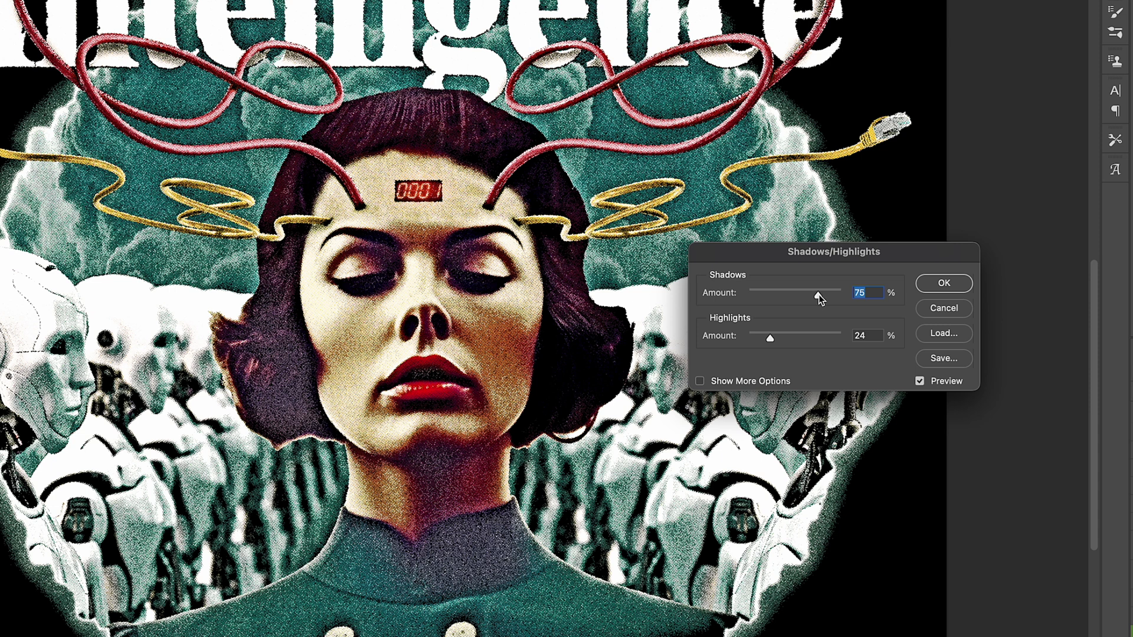
{"action": "left_click_drag", "start_coordinate": [831, 294], "coordinate": [836, 293]}
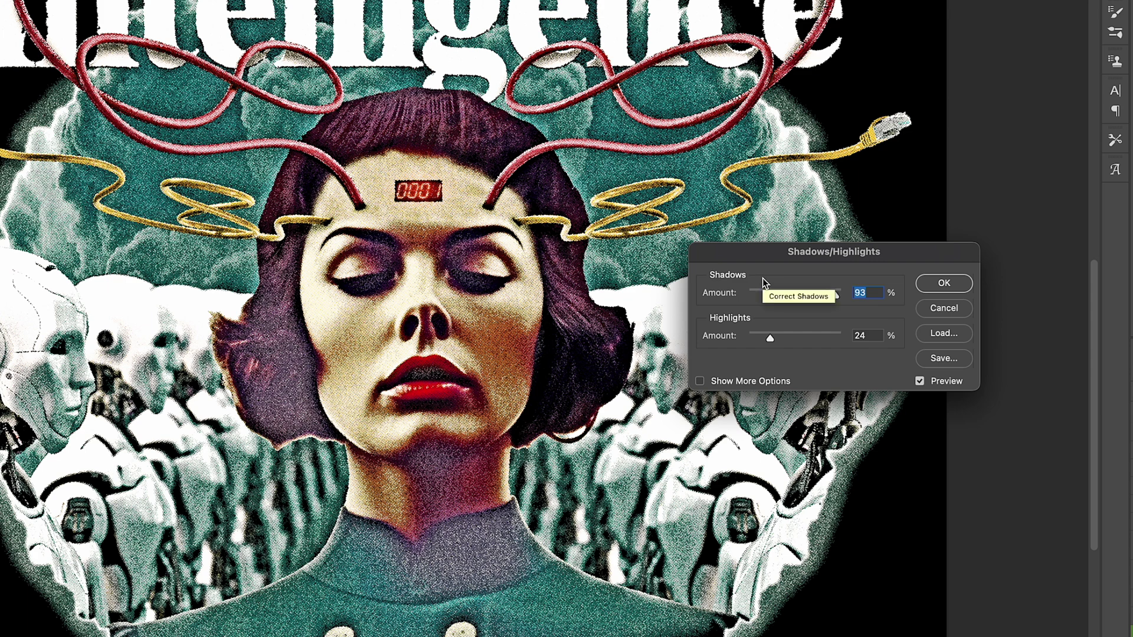
{"action": "key", "text": "shift+Down"}
{"action": "key", "text": "Down"}
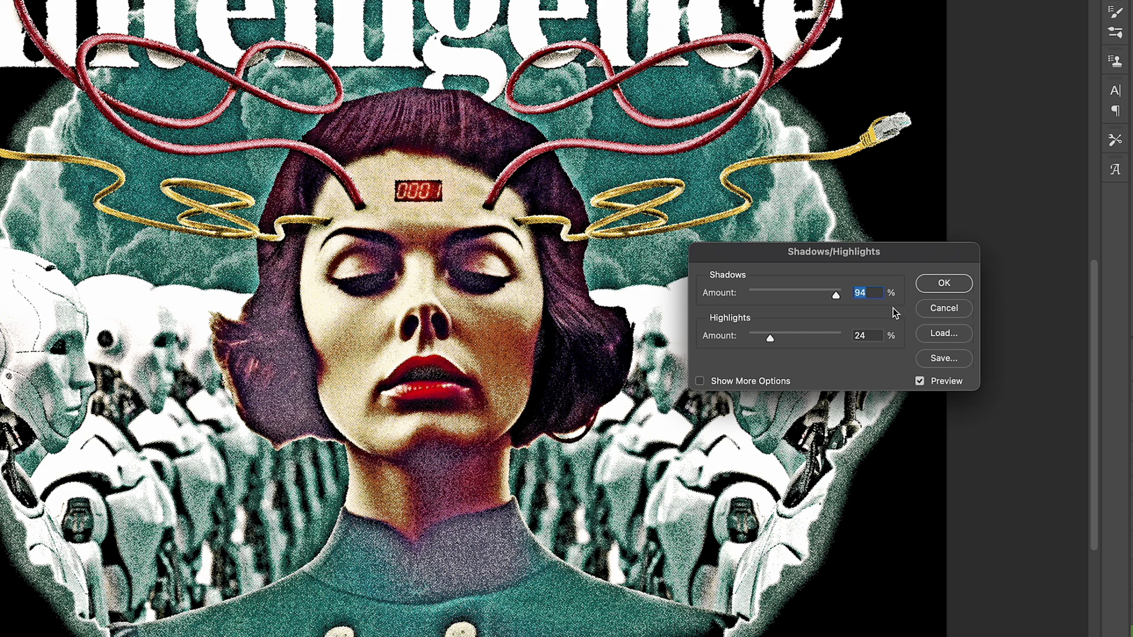
{"action": "left_click_drag", "start_coordinate": [835, 301], "coordinate": [815, 301]}
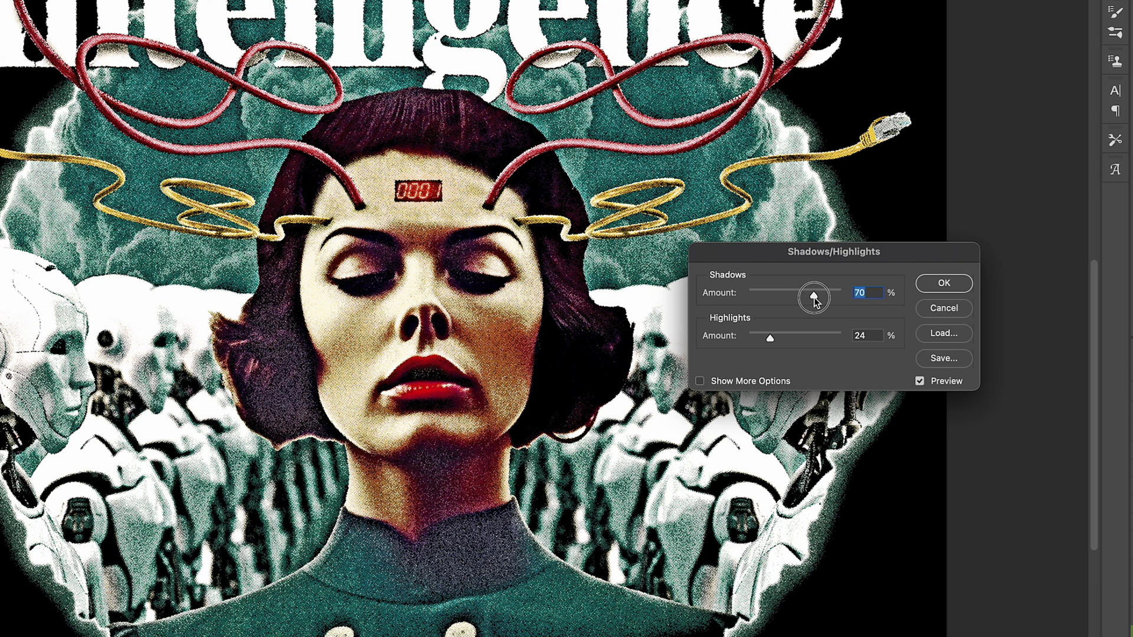
Set the Shadows/Highlights filter's highlights amount to 47% and apply it
{"action": "left_click_drag", "start_coordinate": [792, 340], "coordinate": [820, 339]}
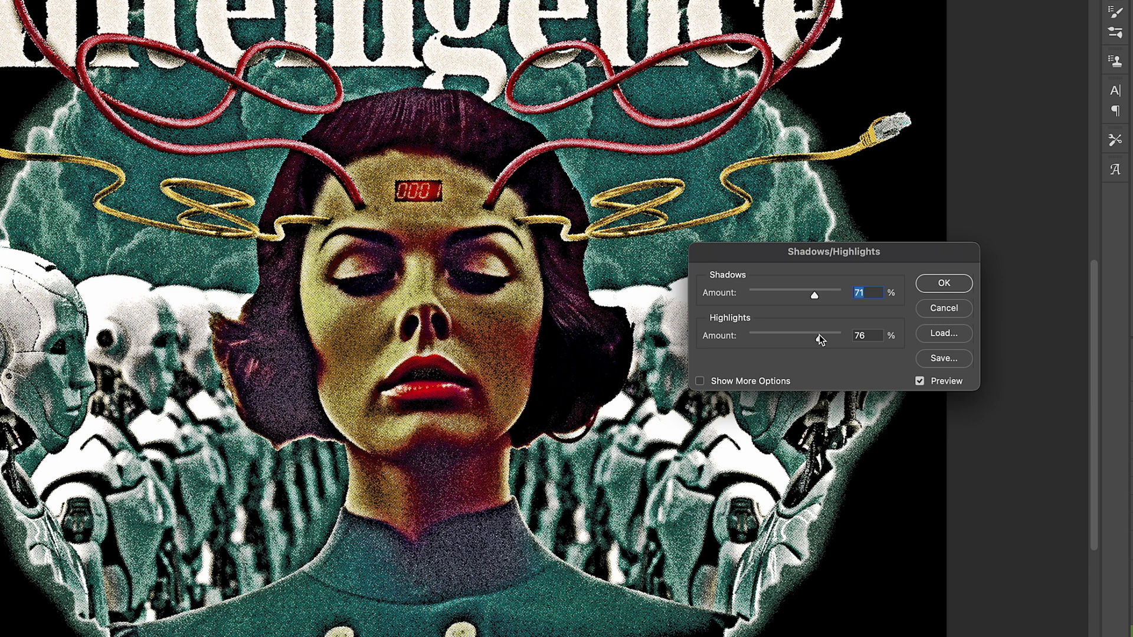
{"action": "left_click_drag", "start_coordinate": [820, 339], "coordinate": [818, 340]}
{"action": "left_click_drag", "start_coordinate": [818, 339], "coordinate": [794, 337]}
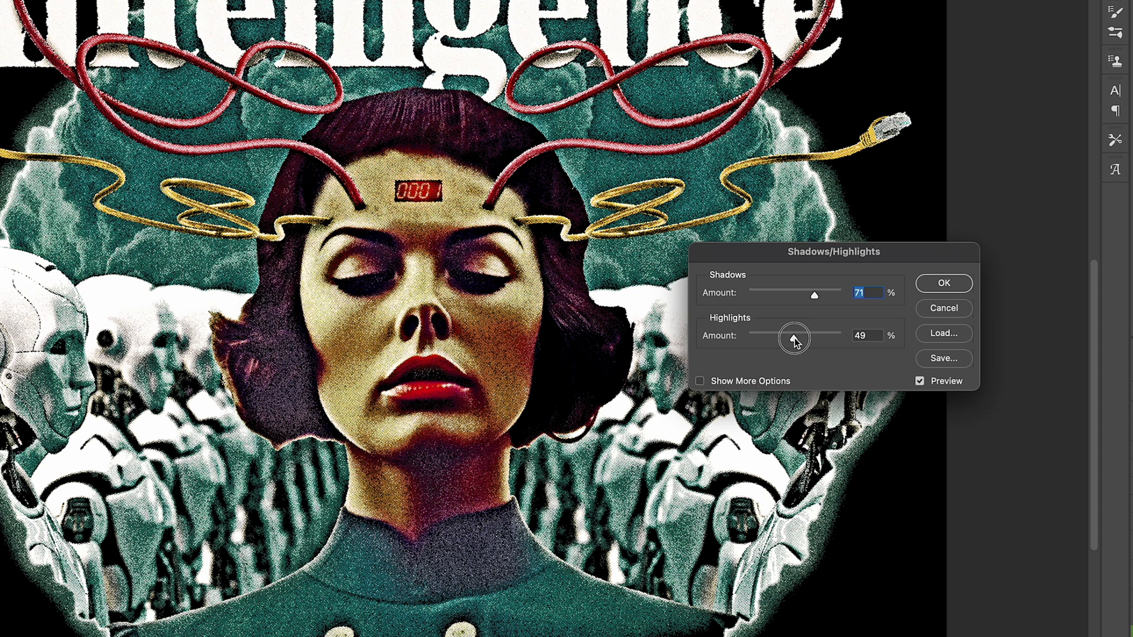
{"action": "left_click_drag", "start_coordinate": [791, 338], "coordinate": [792, 338]}
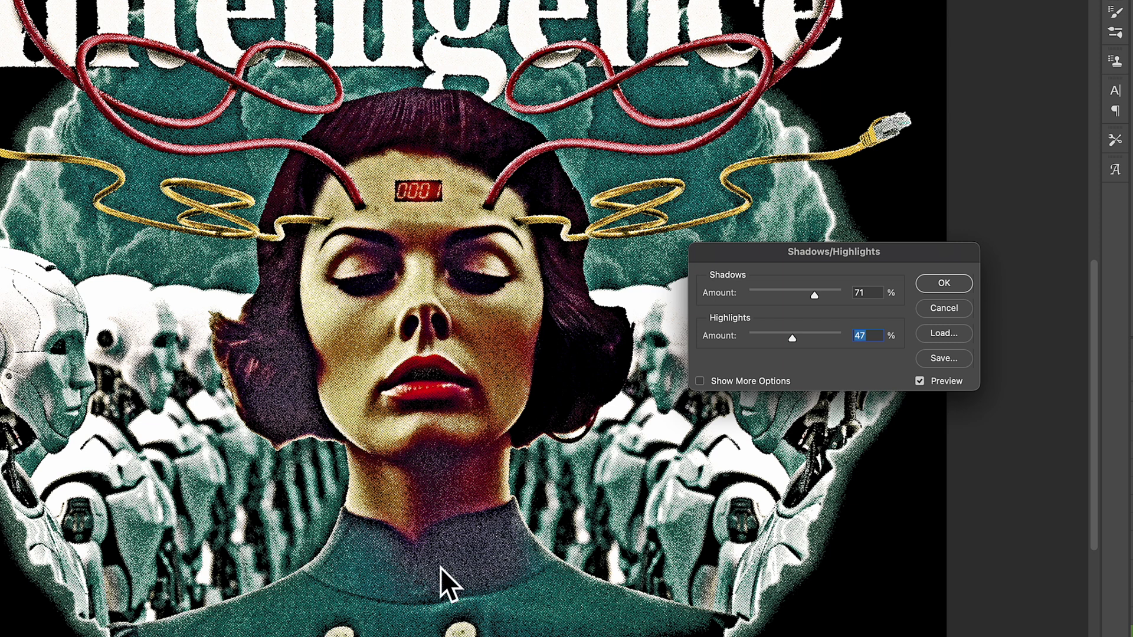
{"action": "scroll", "coordinate": [390, 480], "scroll_direction": "up", "scroll_amount": 1}
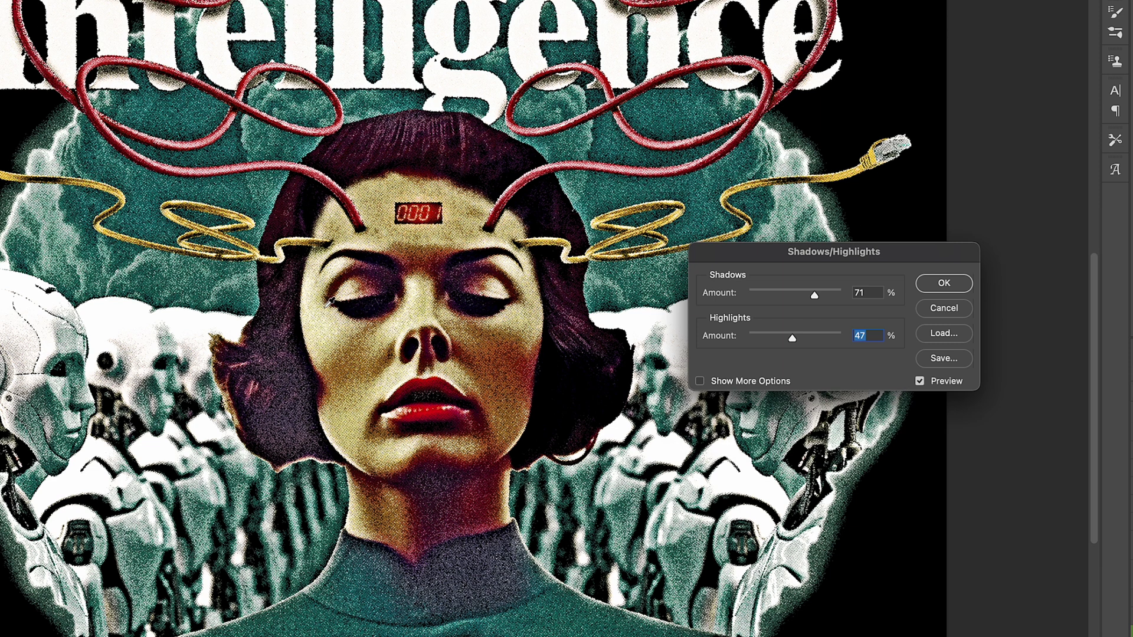
{"action": "scroll", "coordinate": [330, 302], "scroll_direction": "up", "scroll_amount": 5}
{"action": "scroll", "coordinate": [217, 318], "scroll_direction": "down", "scroll_amount": 5}
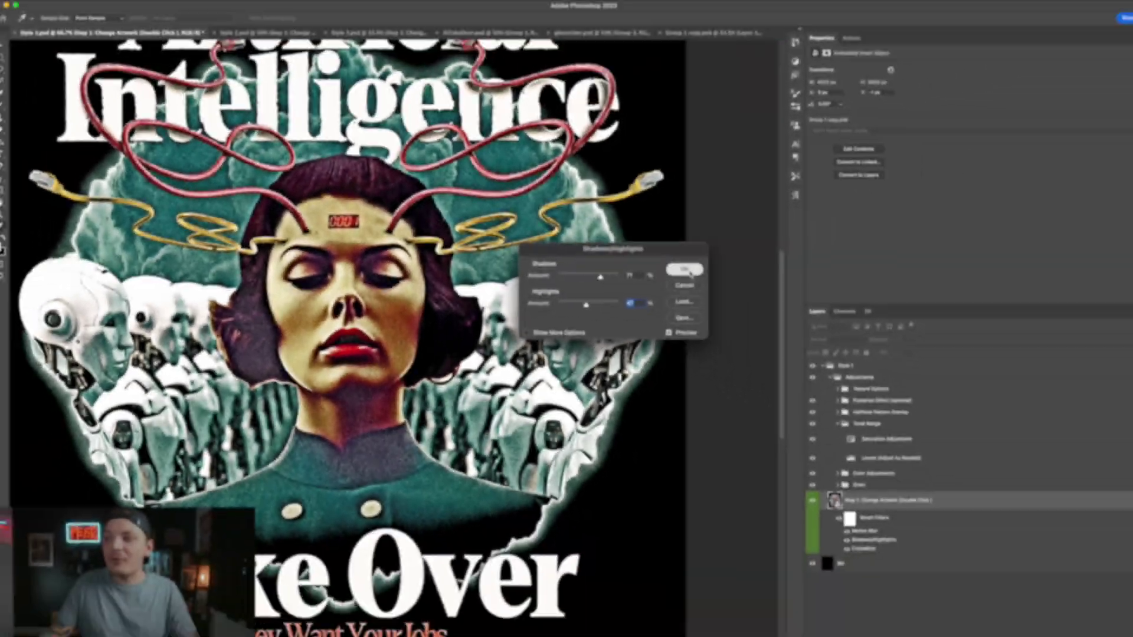
{"action": "left_click", "coordinate": [686, 270]}
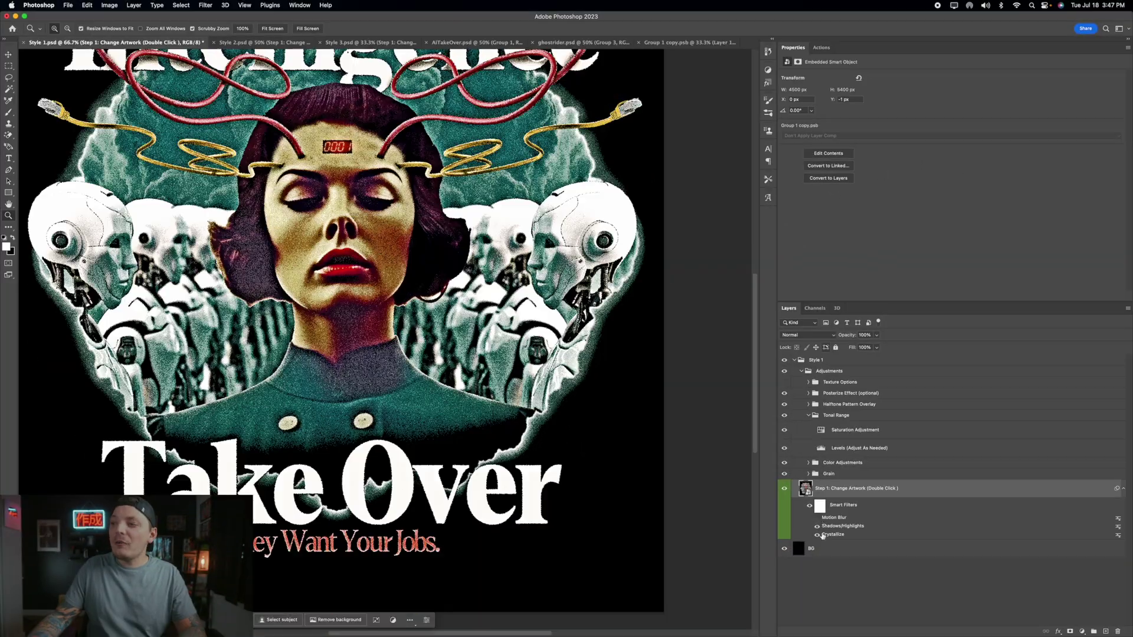
Compare the Grain Large, Grain Medium and Grain Small layers in the Grain group, leaving only Grain Large visible
{"action": "left_click", "coordinate": [817, 517]}
{"action": "left_click", "coordinate": [808, 474]}
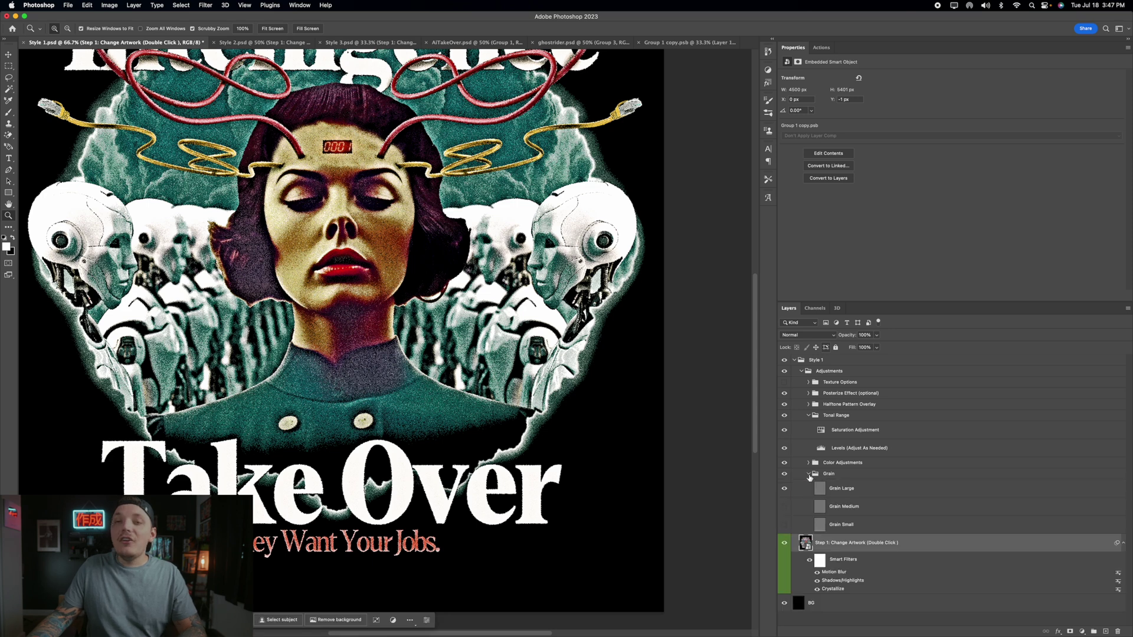
{"action": "left_click", "coordinate": [838, 489]}
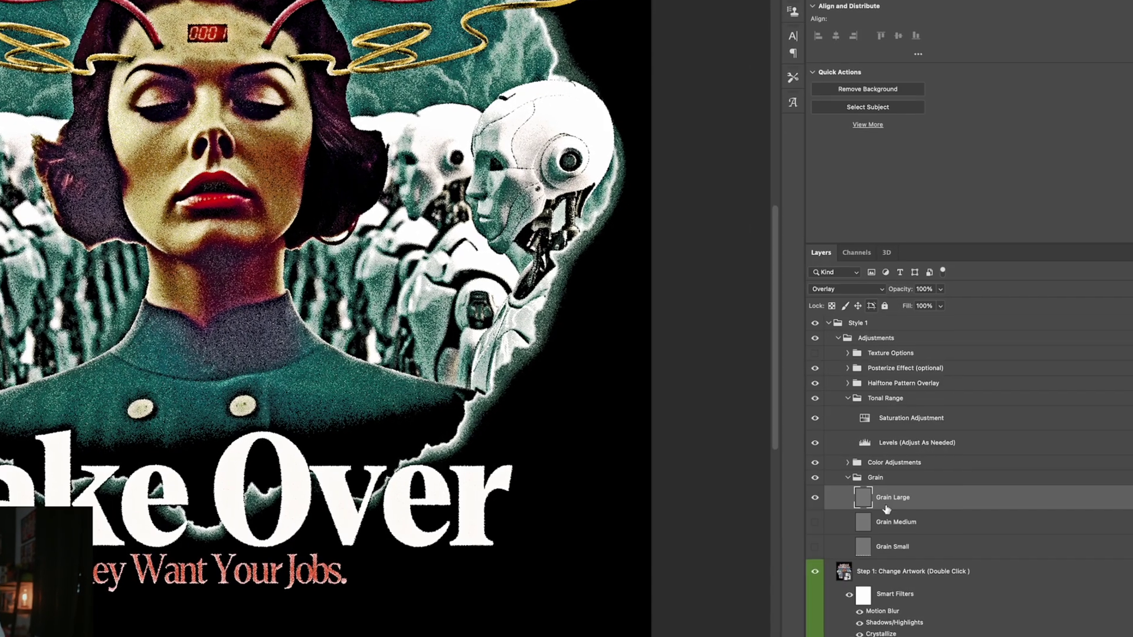
{"action": "left_click", "coordinate": [913, 523]}
{"action": "left_click", "coordinate": [919, 548]}
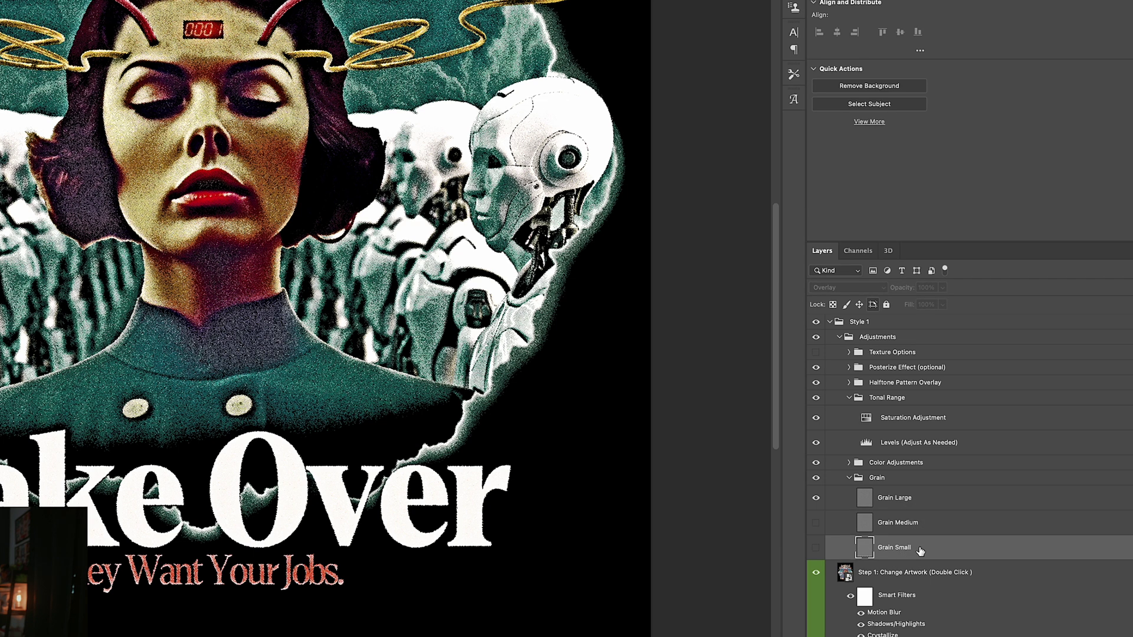
{"action": "left_click", "coordinate": [816, 523]}
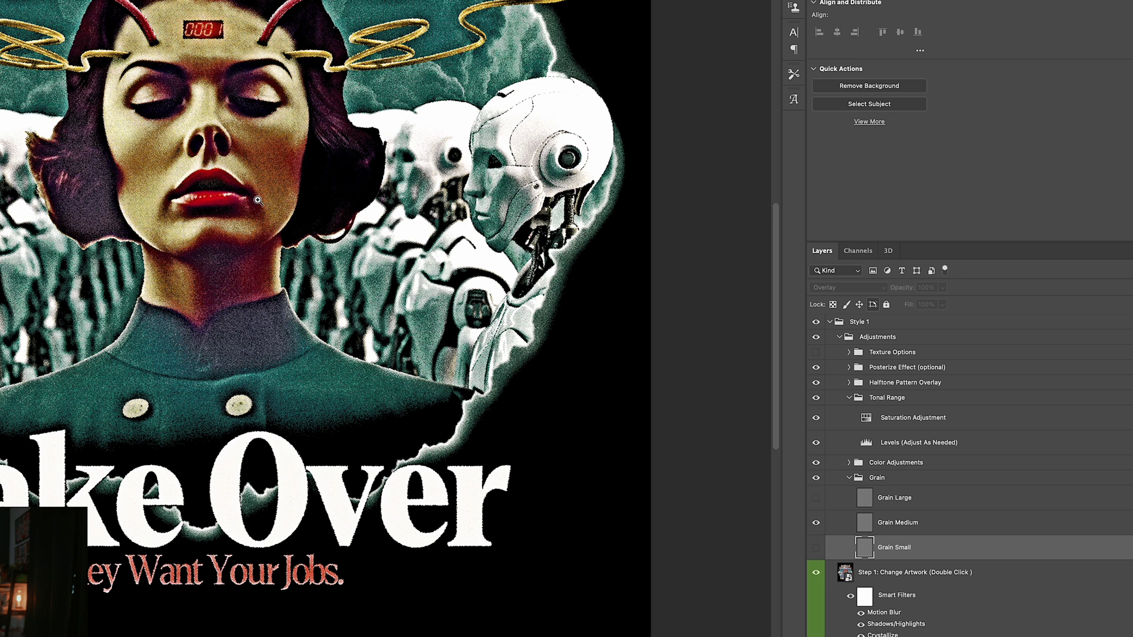
{"action": "left_click", "coordinate": [816, 522]}
{"action": "left_click", "coordinate": [816, 547]}
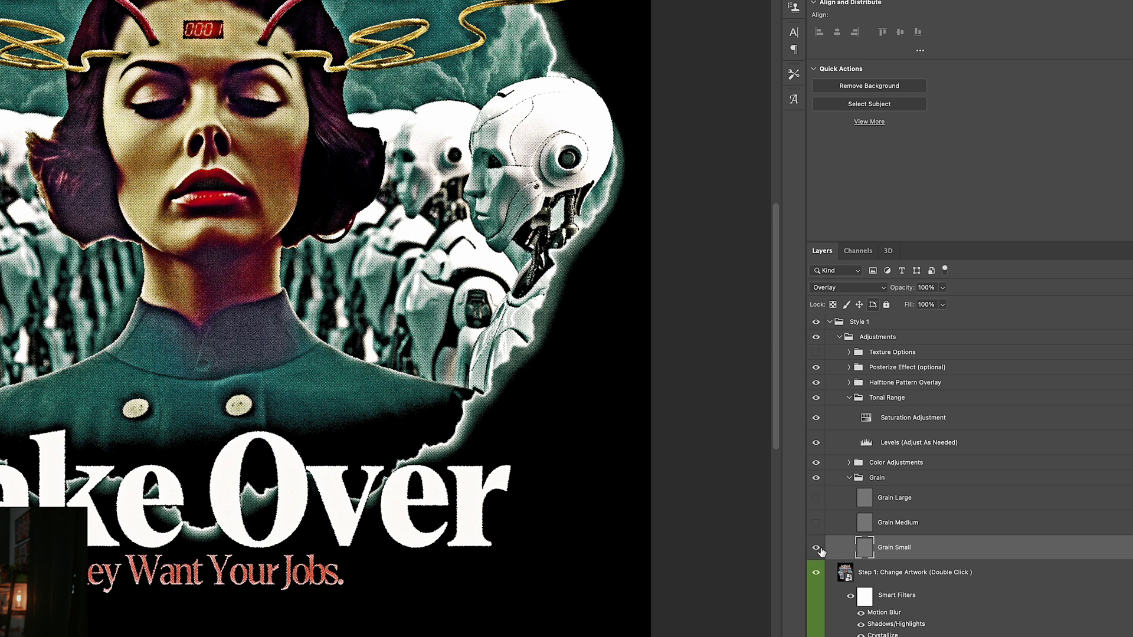
{"action": "left_click", "coordinate": [817, 548]}
{"action": "left_click", "coordinate": [817, 498]}
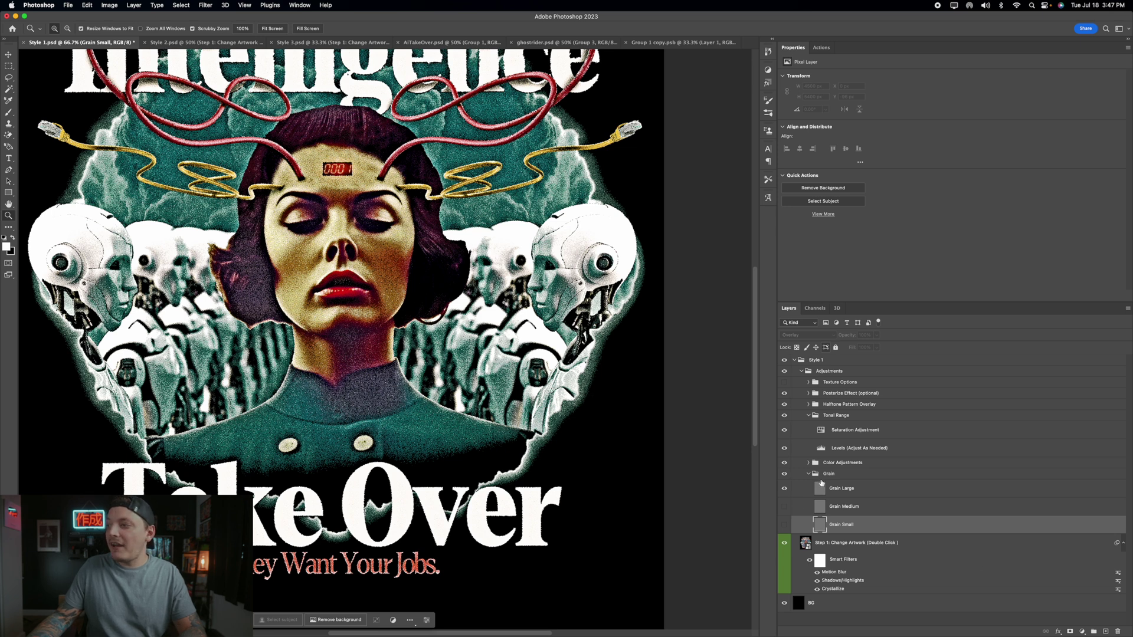
{"action": "left_click", "coordinate": [807, 475]}
Compare the artwork with and without the Color Adjustments group, leaving the group on
{"action": "left_click", "coordinate": [796, 463]}
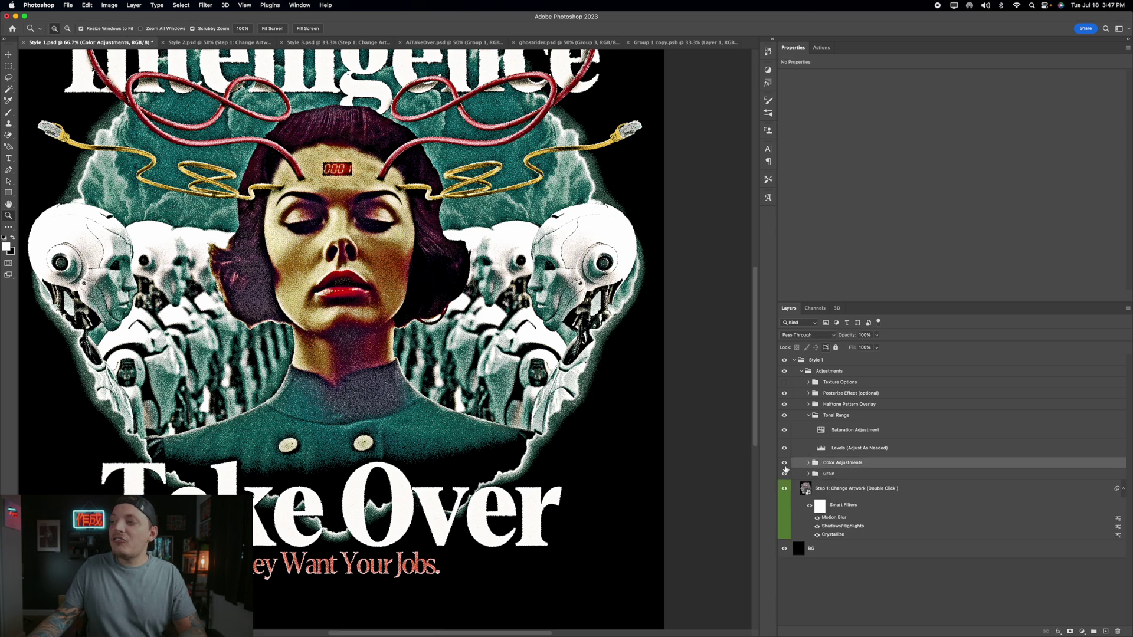
{"action": "left_click", "coordinate": [784, 463]}
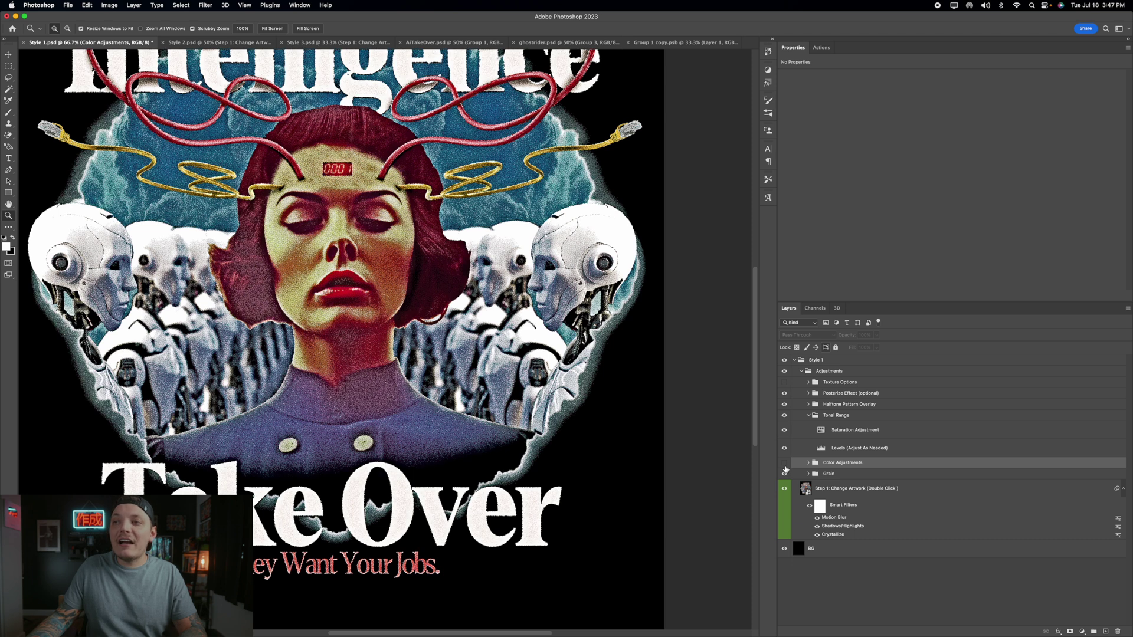
{"action": "left_click", "coordinate": [784, 464]}
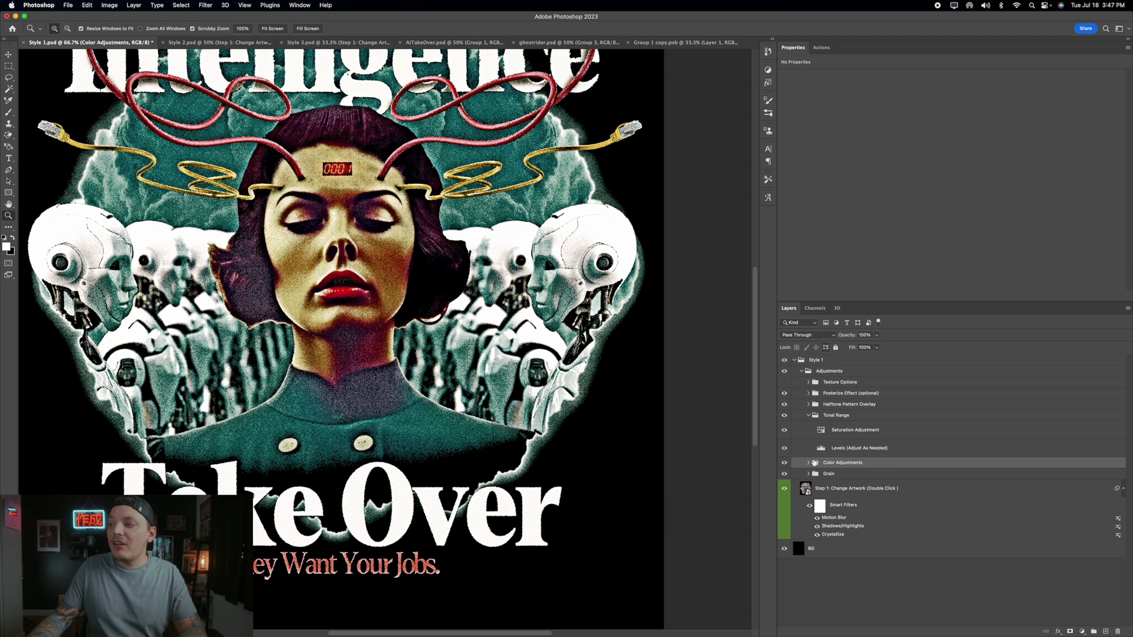
Set the fill of the Color Transformation layer in the Color Adjustments group to 67%
{"action": "left_click", "coordinate": [808, 463]}
{"action": "left_click", "coordinate": [848, 476]}
{"action": "left_click", "coordinate": [875, 348]}
{"action": "left_click_drag", "start_coordinate": [858, 360], "coordinate": [864, 359]}
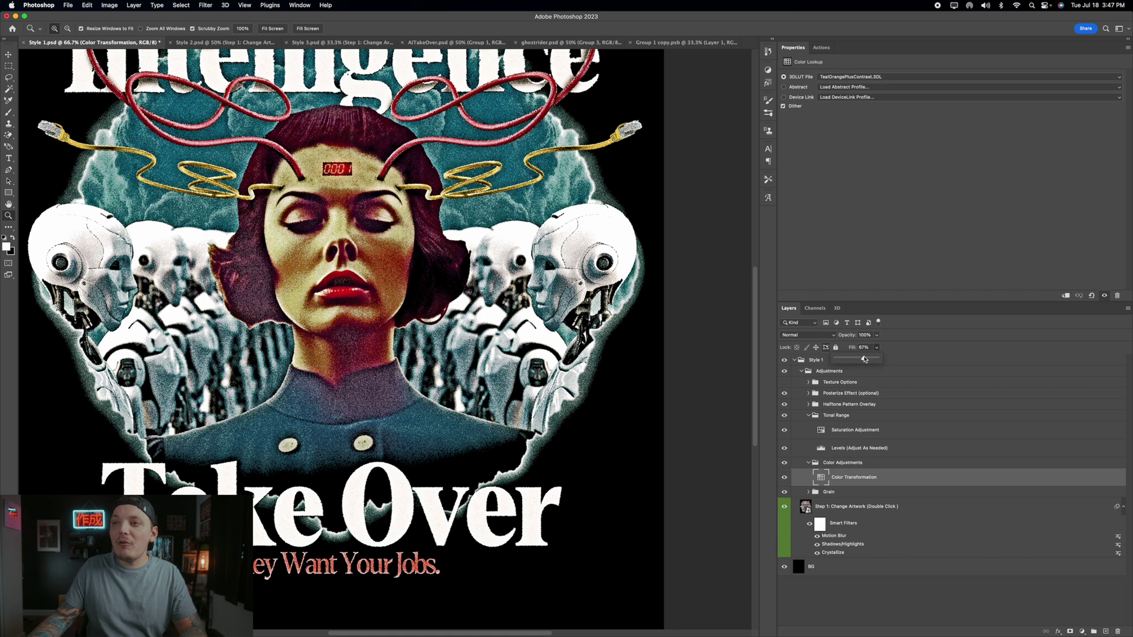
Hide the Color Adjustments group, check the Levels (Adjust As Needed) midtones without it, and show the group again
{"action": "left_click", "coordinate": [856, 463]}
{"action": "left_click", "coordinate": [808, 464]}
{"action": "left_click", "coordinate": [784, 462]}
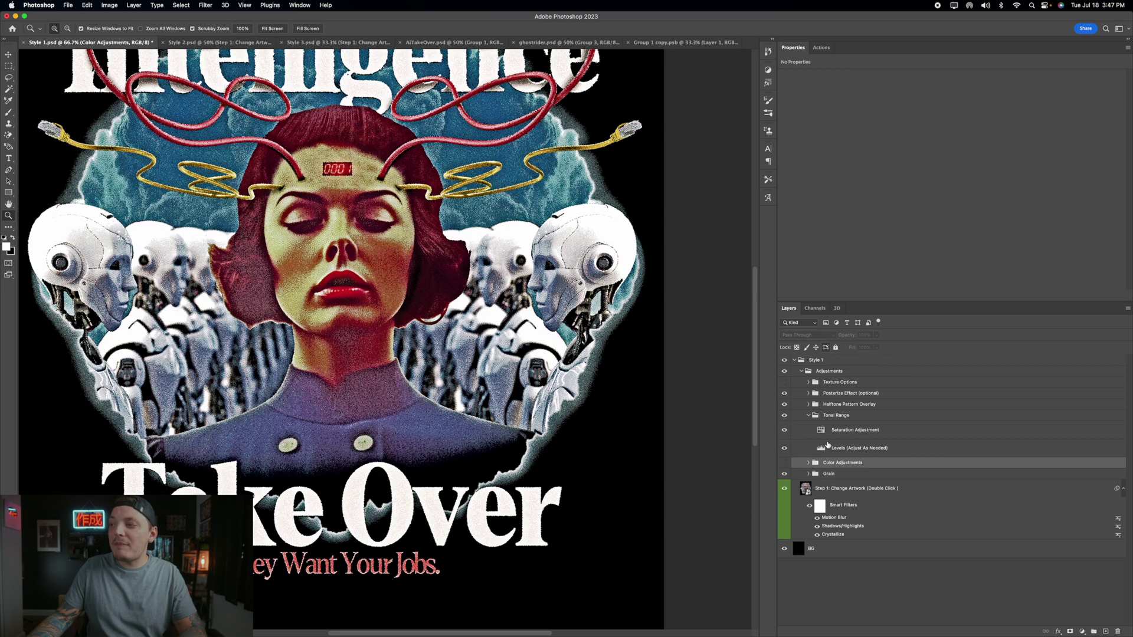
{"action": "left_click", "coordinate": [828, 448]}
{"action": "left_click_drag", "start_coordinate": [972, 144], "coordinate": [970, 143]}
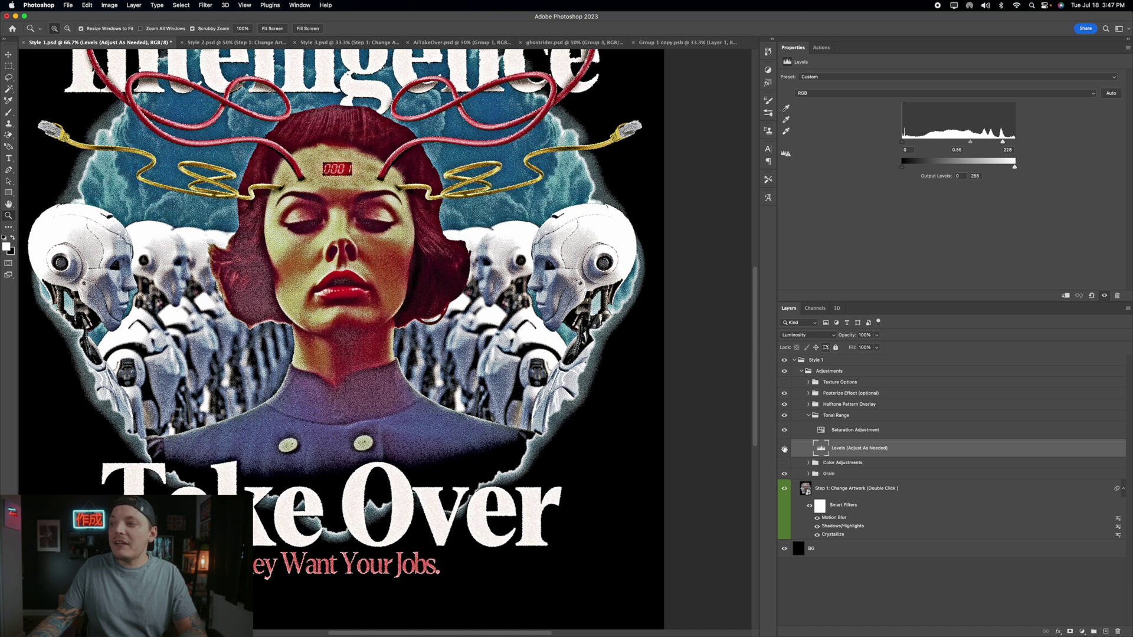
{"action": "left_click", "coordinate": [784, 464]}
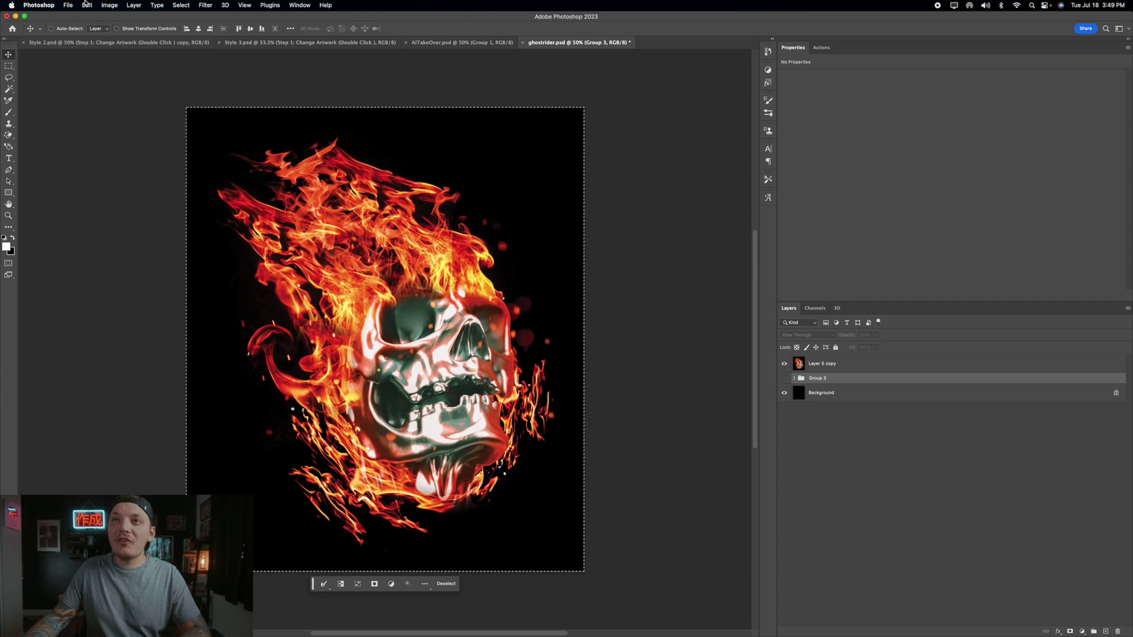
Copy the merged flaming skull artwork from ghostrider.psd and paste it into the artwork smart object of Style 2.psd
{"action": "left_click", "coordinate": [87, 5]}
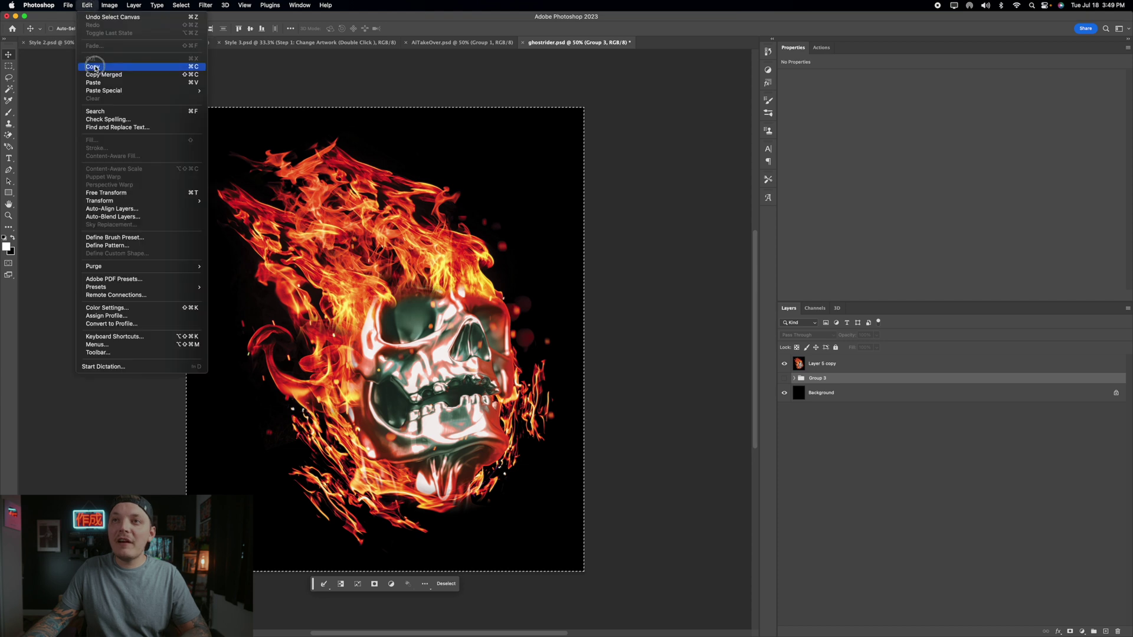
{"action": "left_click", "coordinate": [104, 74]}
{"action": "left_click", "coordinate": [51, 43]}
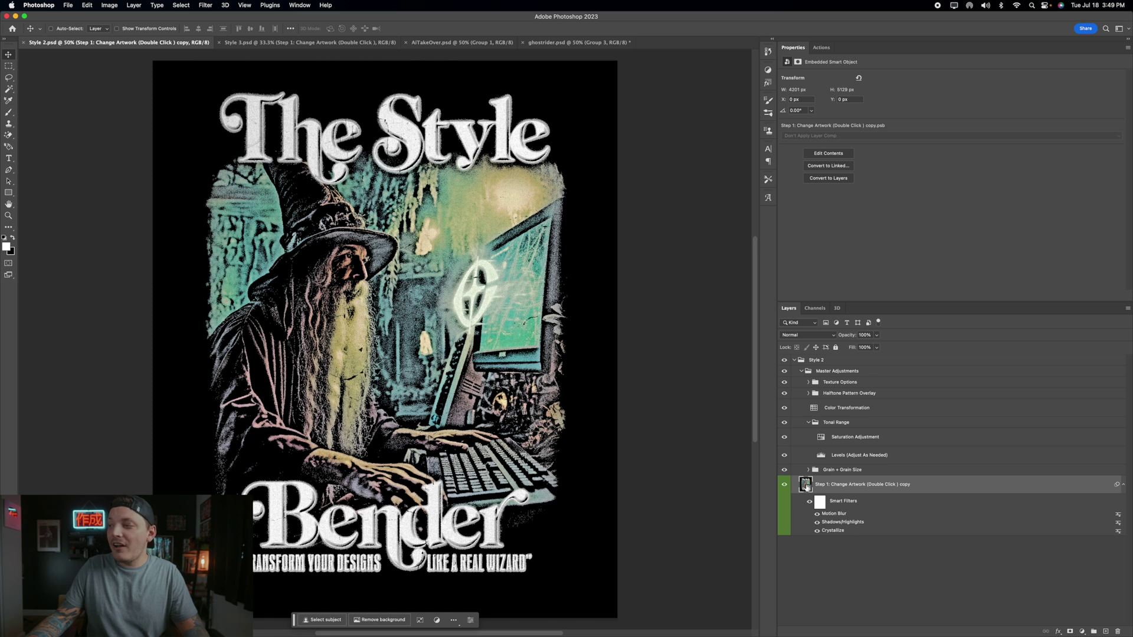
{"action": "double_click", "coordinate": [805, 485]}
{"action": "key", "text": "ctrl+v"}
Scale the pasted skull artwork up to about 127.5% so it fills the smart object's canvas
{"action": "key", "text": "ctrl+t"}
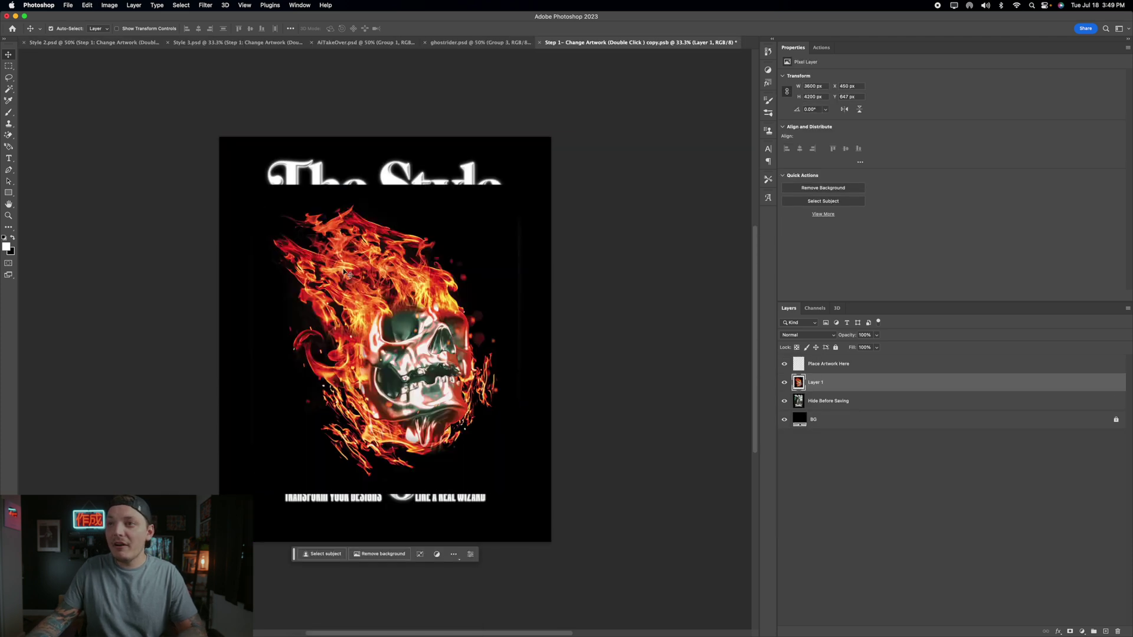
{"action": "left_click_drag", "start_coordinate": [249, 181], "coordinate": [198, 149]}
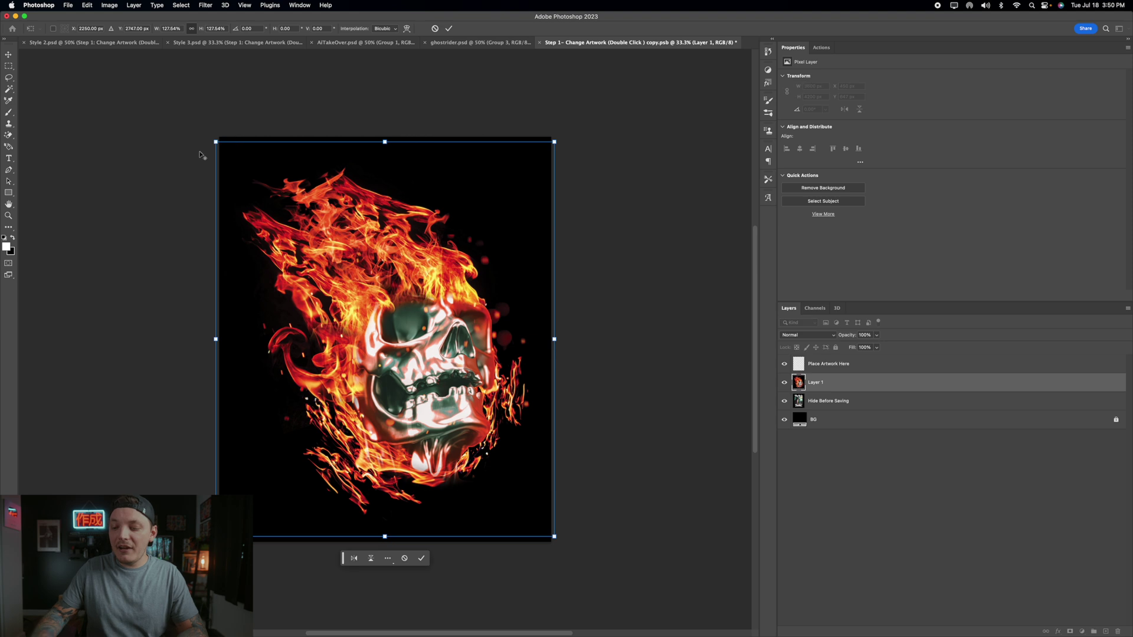
{"action": "key", "text": "Return"}
Hide the Hide Before Saving layer, save the smart object and return to Style 2.psd
{"action": "left_click", "coordinate": [784, 401]}
{"action": "key", "text": "ctrl+s"}
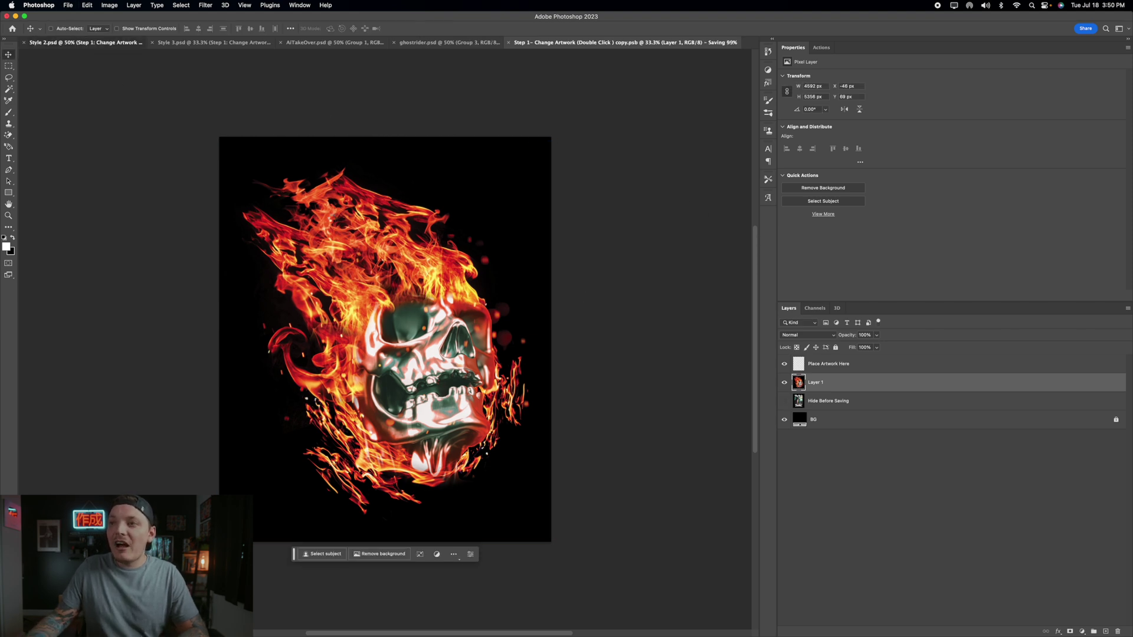
{"action": "key", "text": "ctrl+Tab"}
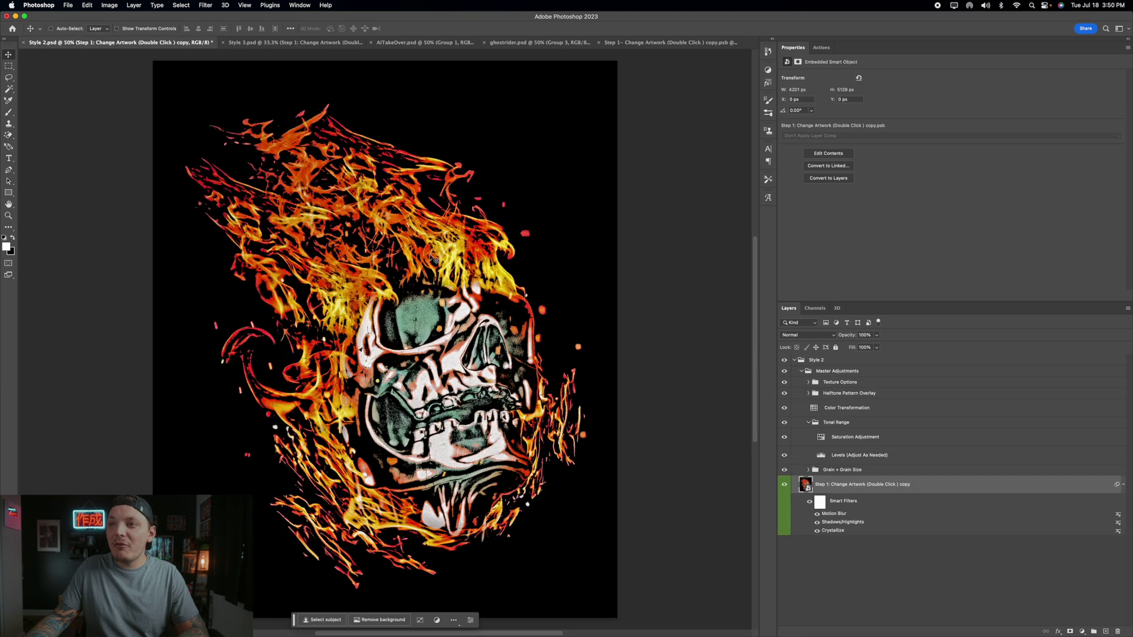
Set Style 2's Levels (Adjust As Needed) layer to a midtone input of 0.88 and a white input of 223
{"action": "scroll", "coordinate": [449, 308], "scroll_direction": "down", "scroll_amount": 2}
{"action": "scroll", "coordinate": [449, 308], "scroll_direction": "right", "scroll_amount": 2}
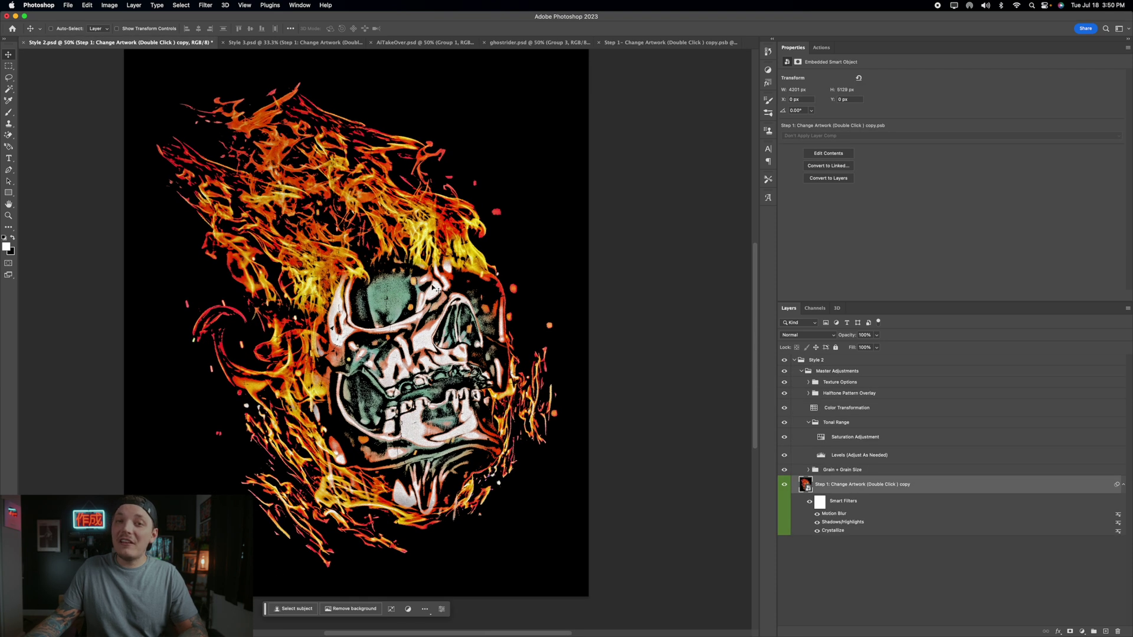
{"action": "left_click", "coordinate": [820, 458]}
{"action": "left_click_drag", "start_coordinate": [960, 146], "coordinate": [1001, 142]}
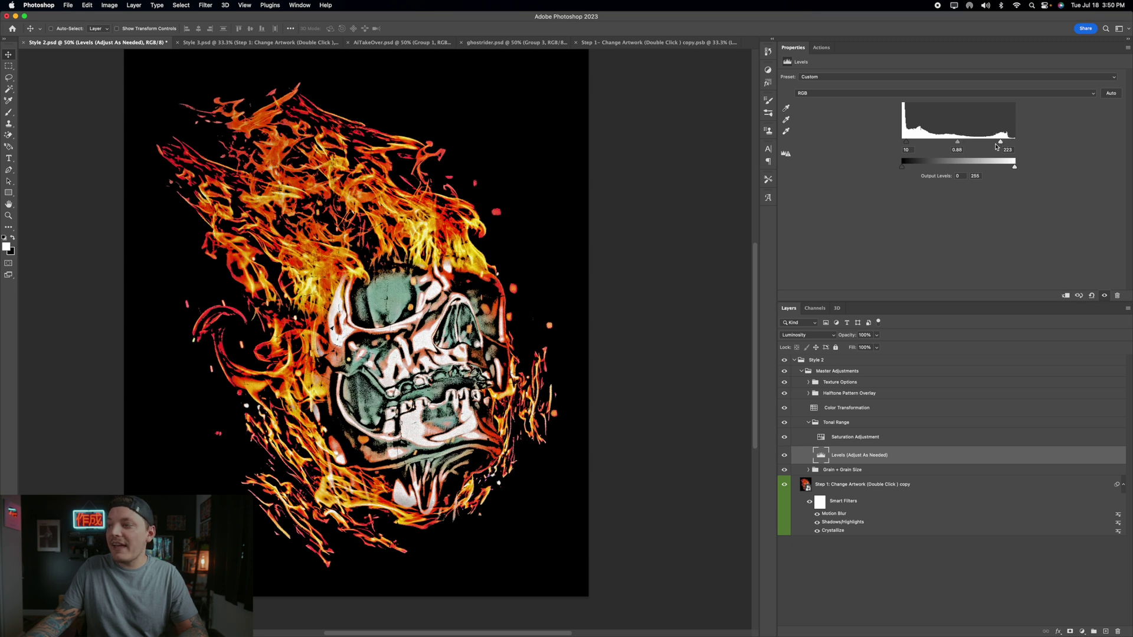
Set the saturation of Style 2's Saturation Adjustment layer to +28
{"action": "left_click", "coordinate": [822, 439]}
{"action": "left_click_drag", "start_coordinate": [973, 127], "coordinate": [951, 111]}
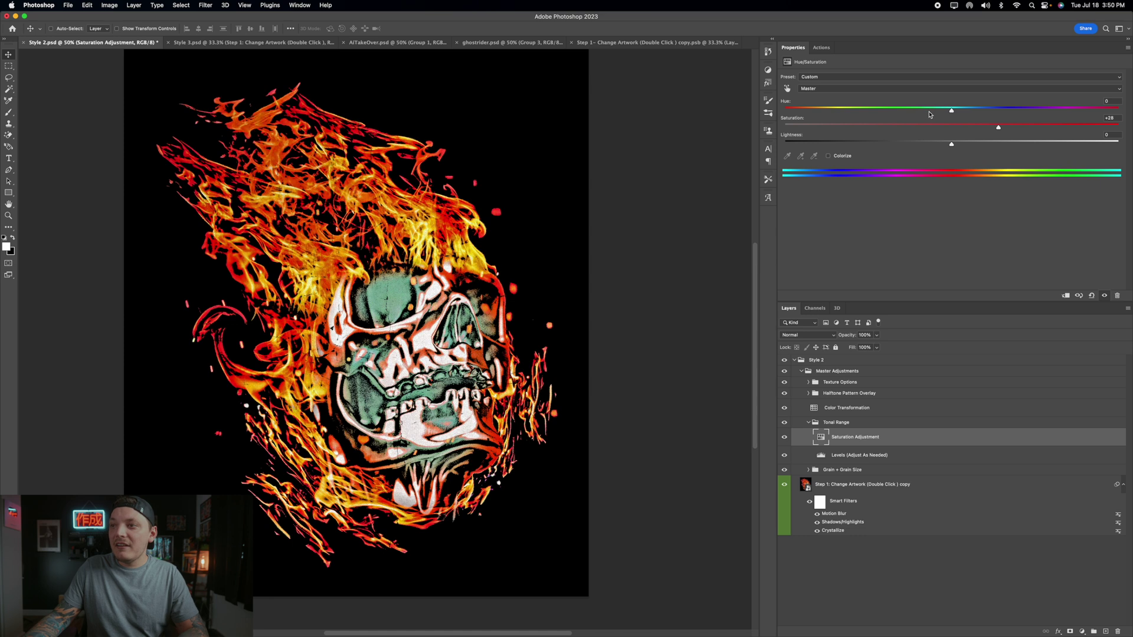
Set the Shadows/Highlights smart filter on Style 2's artwork to 52% shadows and 84% highlights
{"action": "left_click", "coordinate": [836, 524]}
{"action": "left_click_drag", "start_coordinate": [586, 274], "coordinate": [590, 303]}
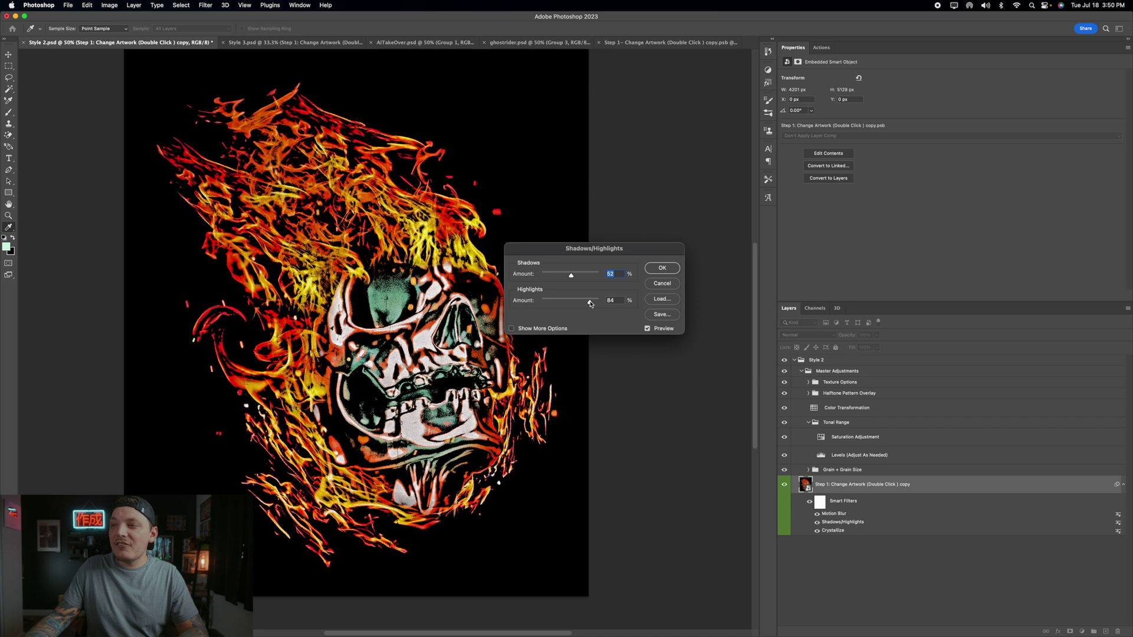
{"action": "key", "text": "Return"}
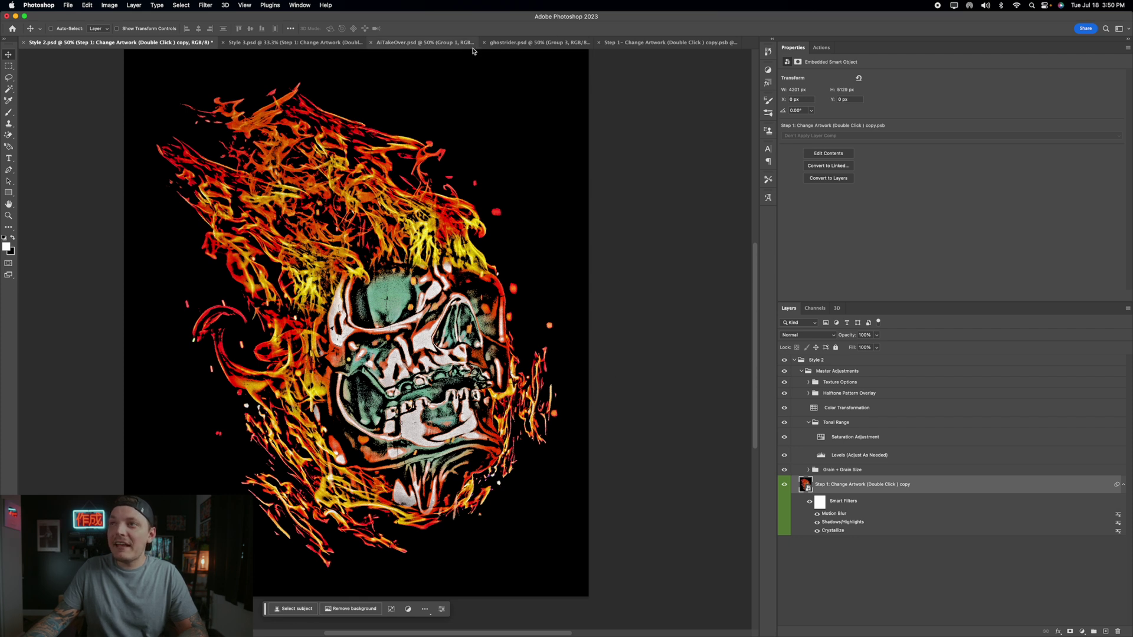
Paste the flaming skull artwork into Style 3.psd's Change Artwork smart object and scale it up to fill the canvas
{"action": "left_click", "coordinate": [546, 45]}
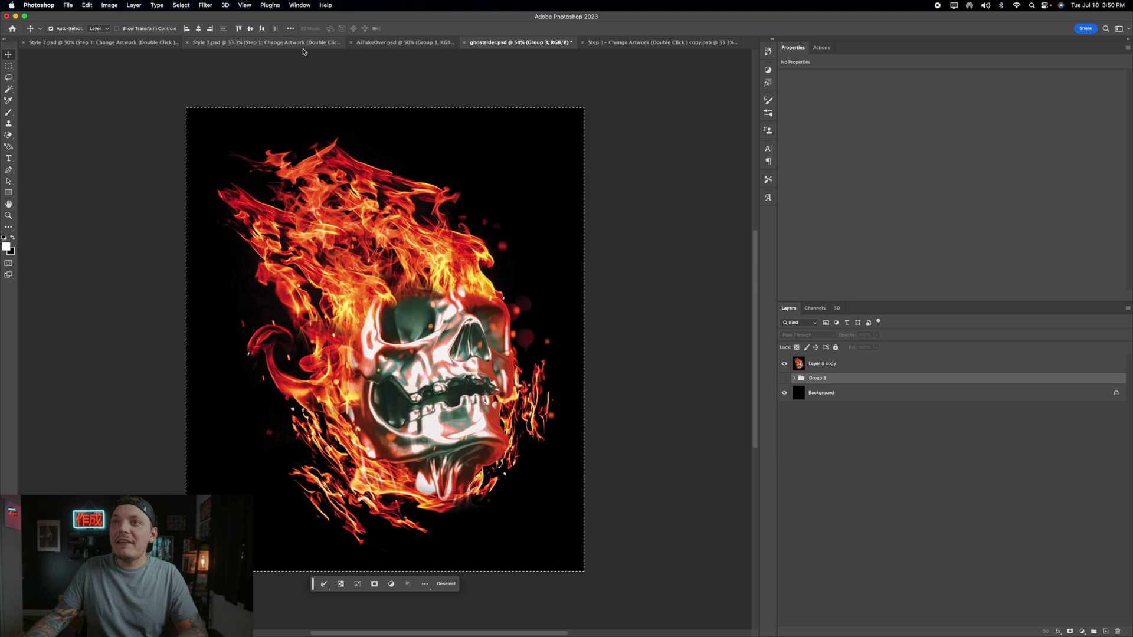
{"action": "left_click", "coordinate": [281, 43]}
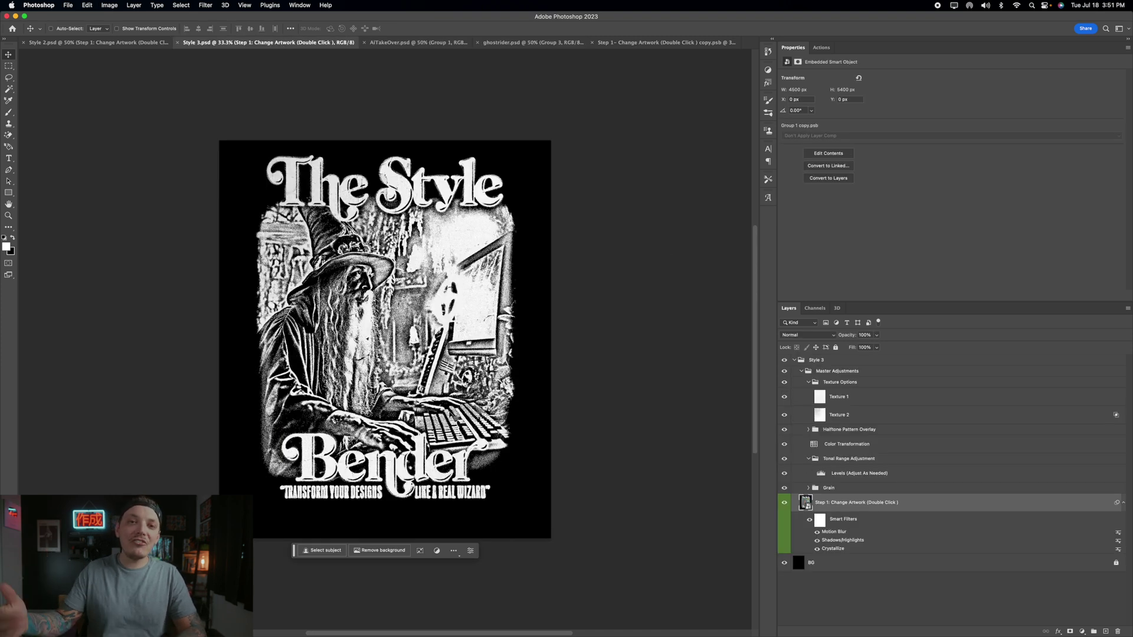
{"action": "left_click", "coordinate": [844, 505]}
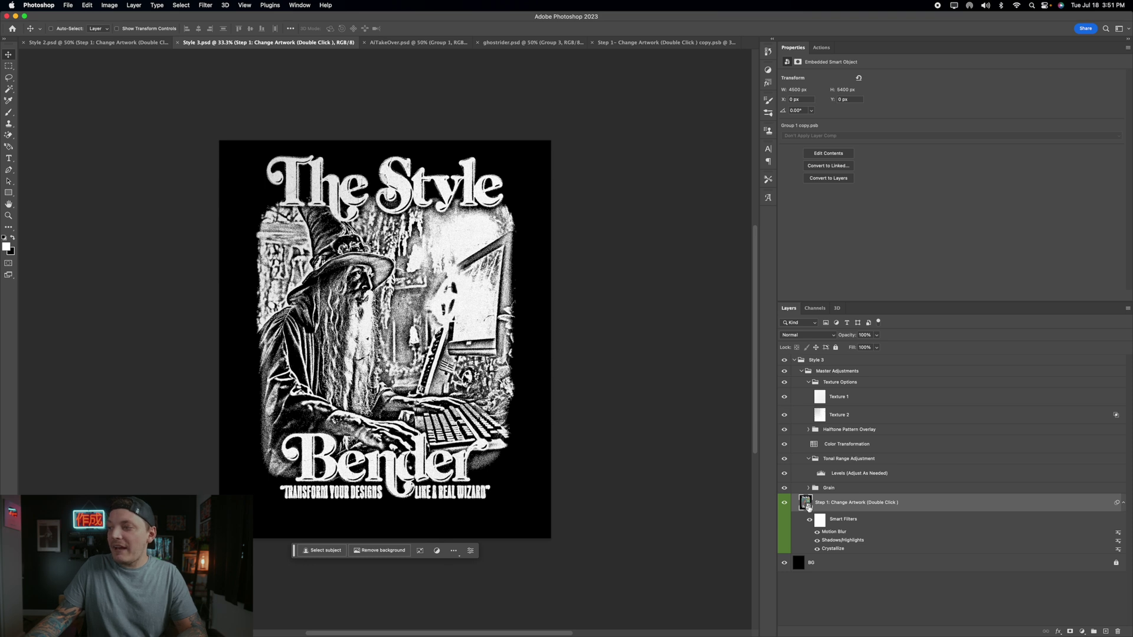
{"action": "double_click", "coordinate": [805, 504]}
{"action": "key", "text": "ctrl+v"}
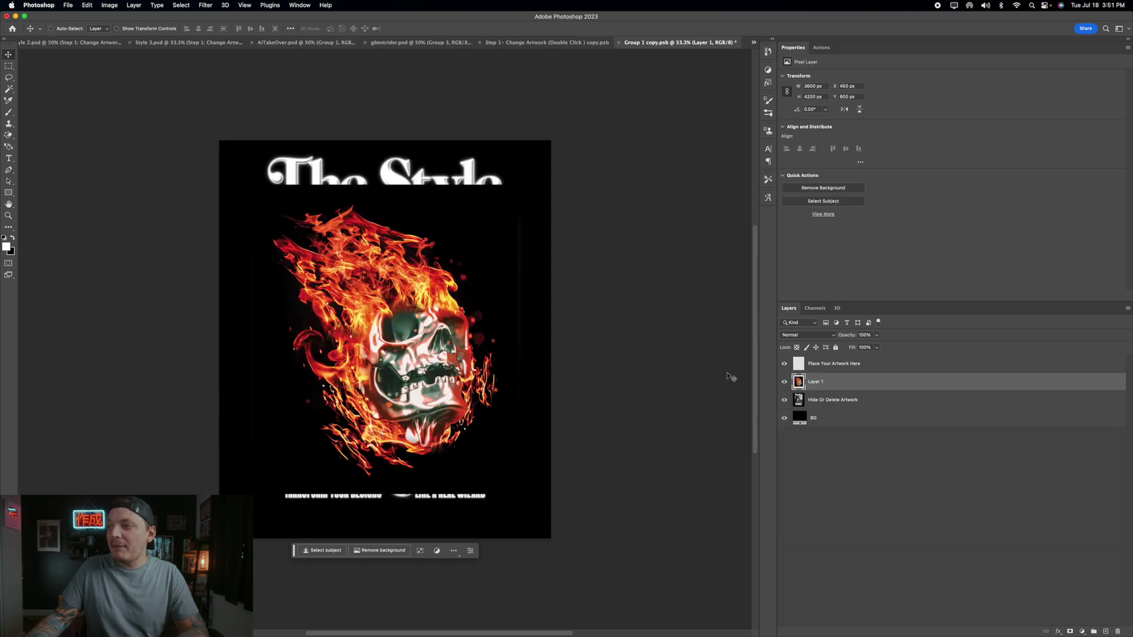
{"action": "key", "text": "ctrl+t"}
{"action": "left_click_drag", "start_coordinate": [519, 182], "coordinate": [559, 142]}
{"action": "key", "text": "Return"}
Hide the Hide Or Delete Artwork layer, save the smart object and return to Style 3.psd
{"action": "left_click", "coordinate": [784, 400]}
{"action": "key", "text": "ctrl+s"}
{"action": "left_click", "coordinate": [167, 42]}
Set the Shadows/Highlights smart filter on Style 3's artwork to 76% shadows and 88% highlights
{"action": "key", "text": "z"}
{"action": "left_click", "coordinate": [655, 375]}
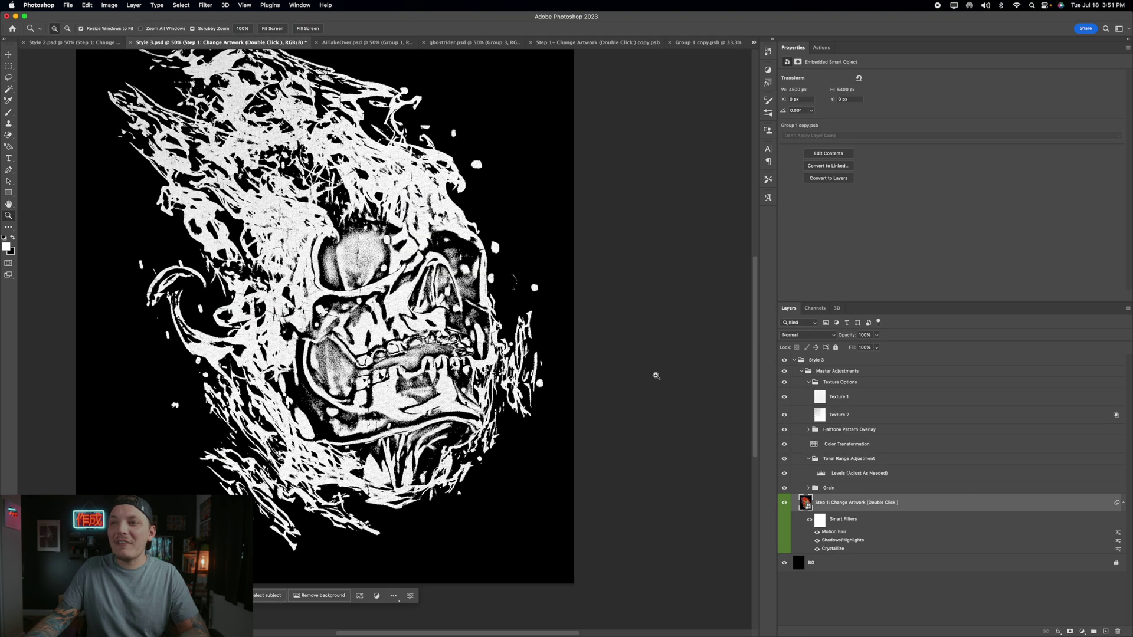
{"action": "left_click", "coordinate": [855, 459]}
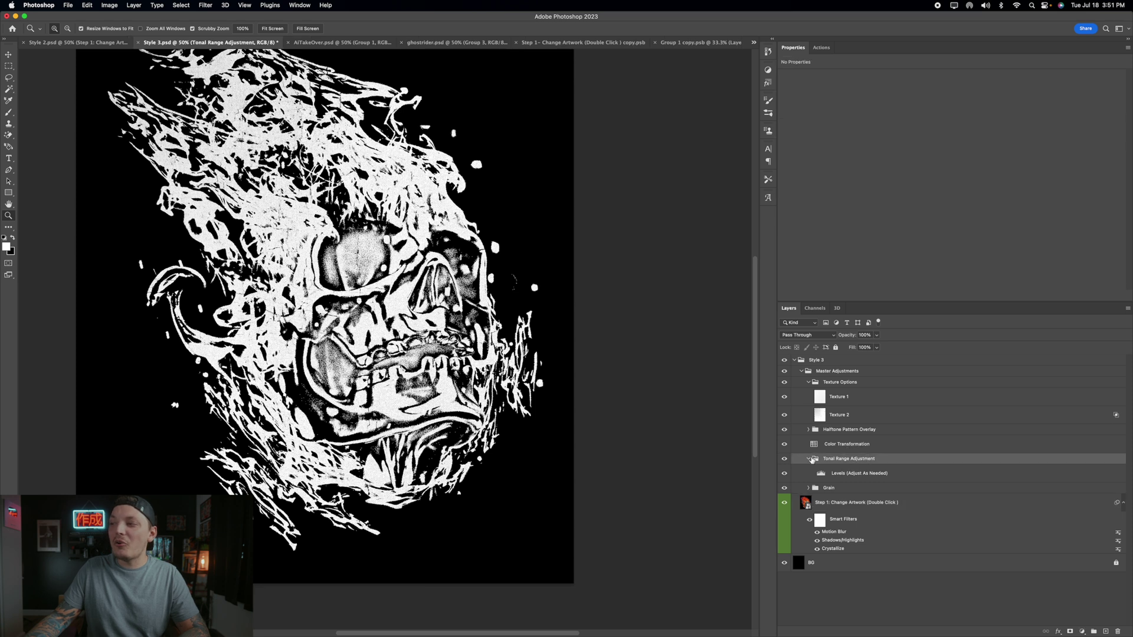
{"action": "left_click", "coordinate": [809, 459]}
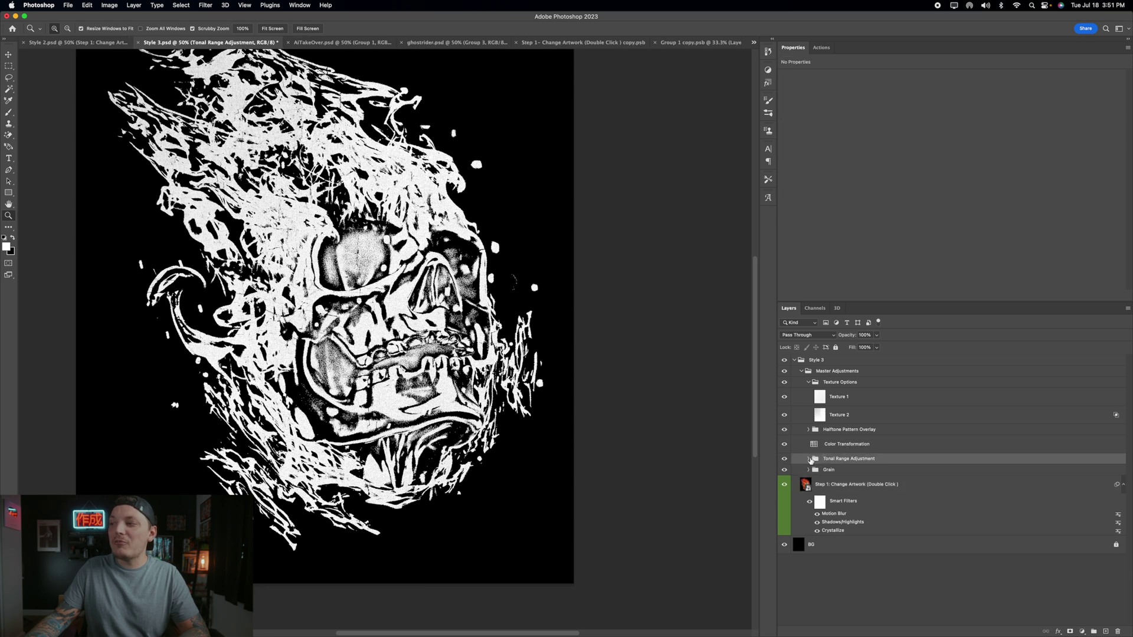
{"action": "left_click", "coordinate": [844, 524]}
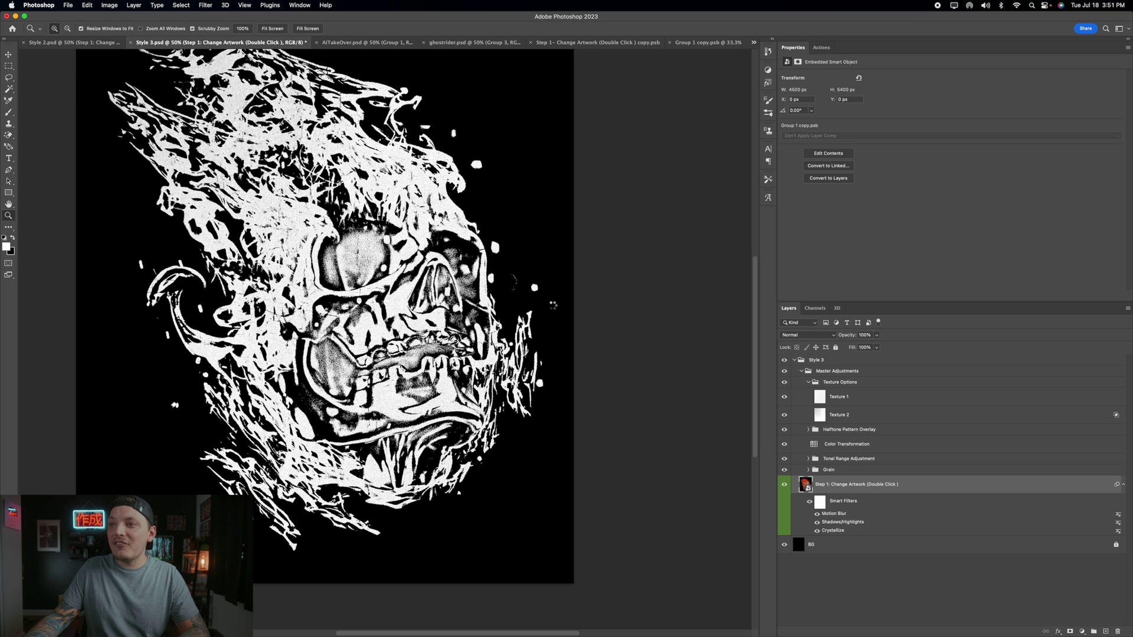
{"action": "left_click_drag", "start_coordinate": [565, 298], "coordinate": [586, 276]}
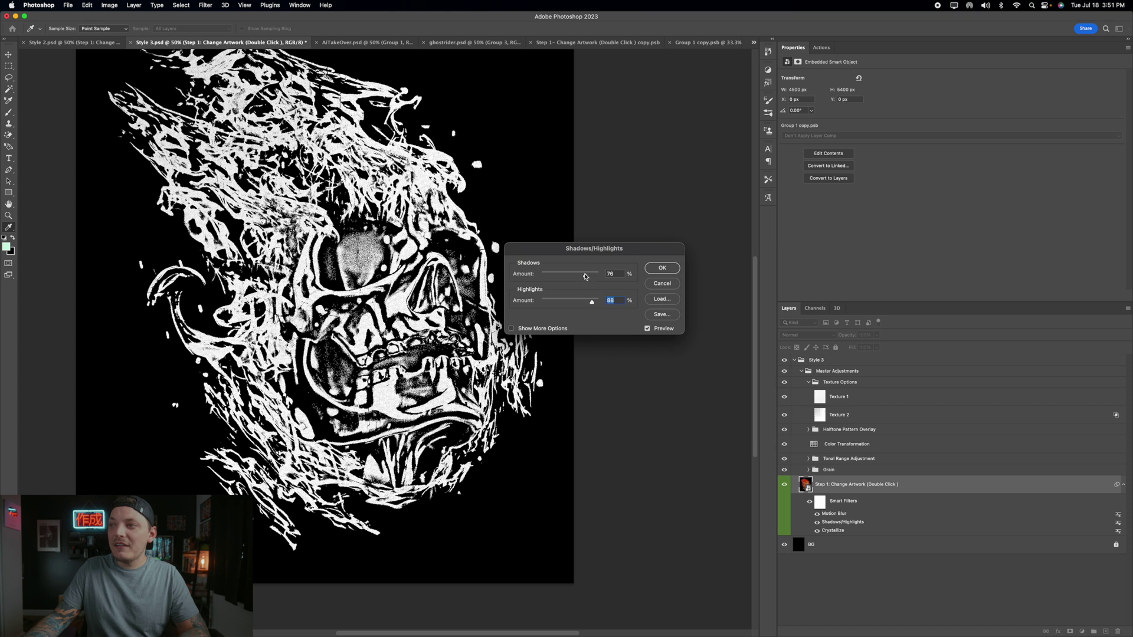
{"action": "left_click", "coordinate": [673, 268]}
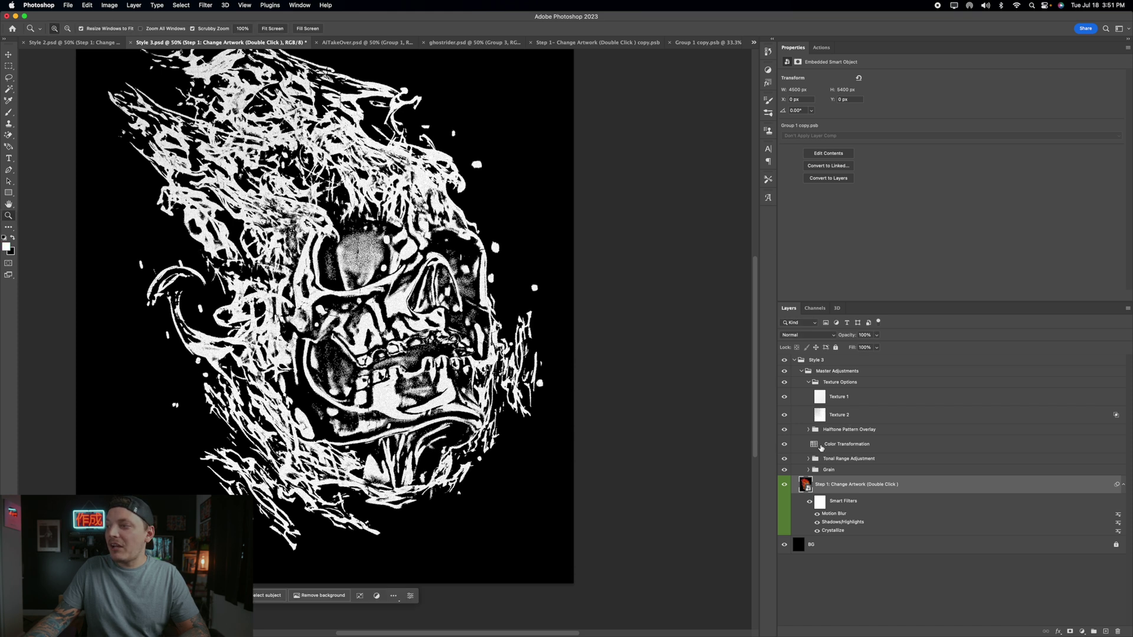
In Style 3's Grain group, show the Grain Large layer and hide Grain Medium
{"action": "left_click", "coordinate": [808, 469]}
{"action": "left_click", "coordinate": [840, 483]}
{"action": "left_click", "coordinate": [784, 483]}
{"action": "left_click", "coordinate": [785, 503]}
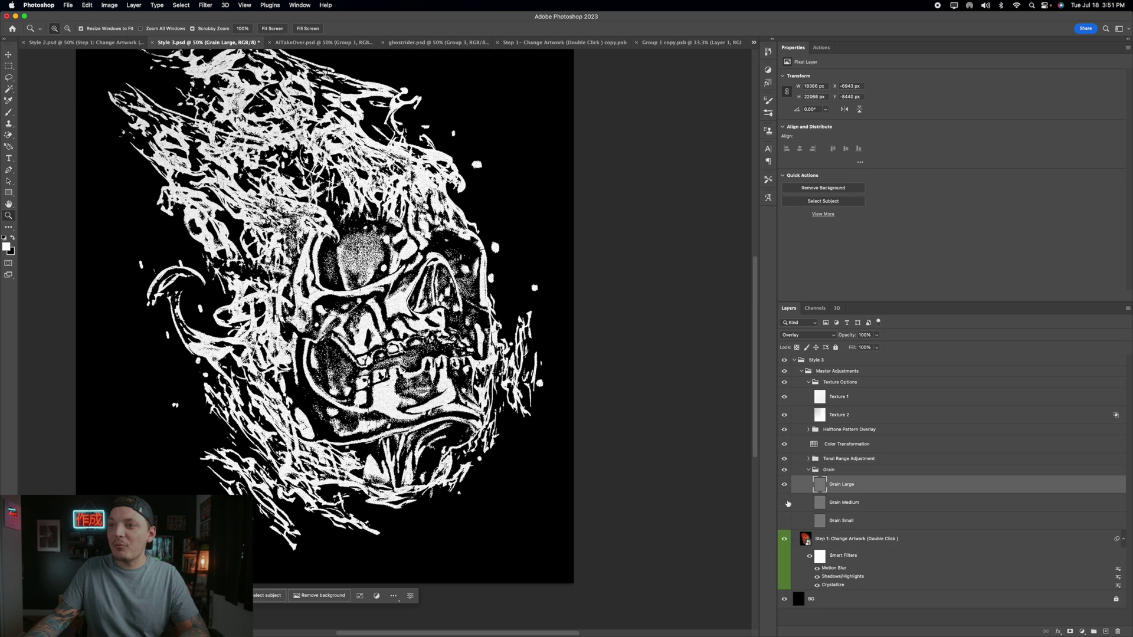
{"action": "scroll", "coordinate": [416, 331], "scroll_direction": "up", "scroll_amount": 2}
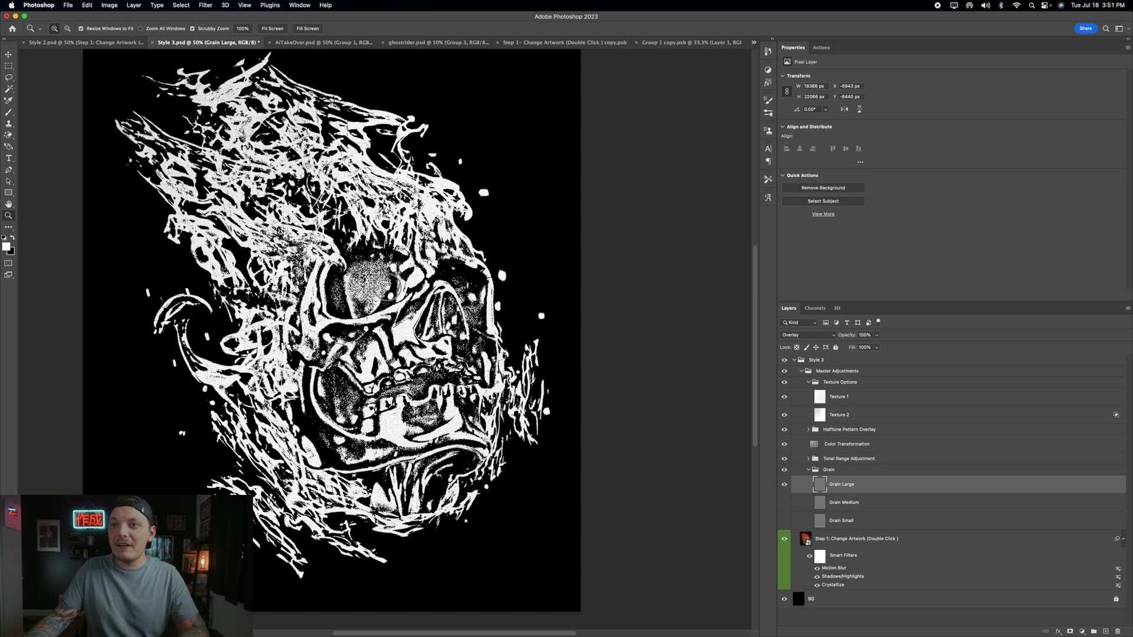
Compare Grain Small with Grain Large on the skull by swapping their visibility, ending on Grain Large
{"action": "left_click", "coordinate": [787, 486]}
{"action": "left_click", "coordinate": [785, 521]}
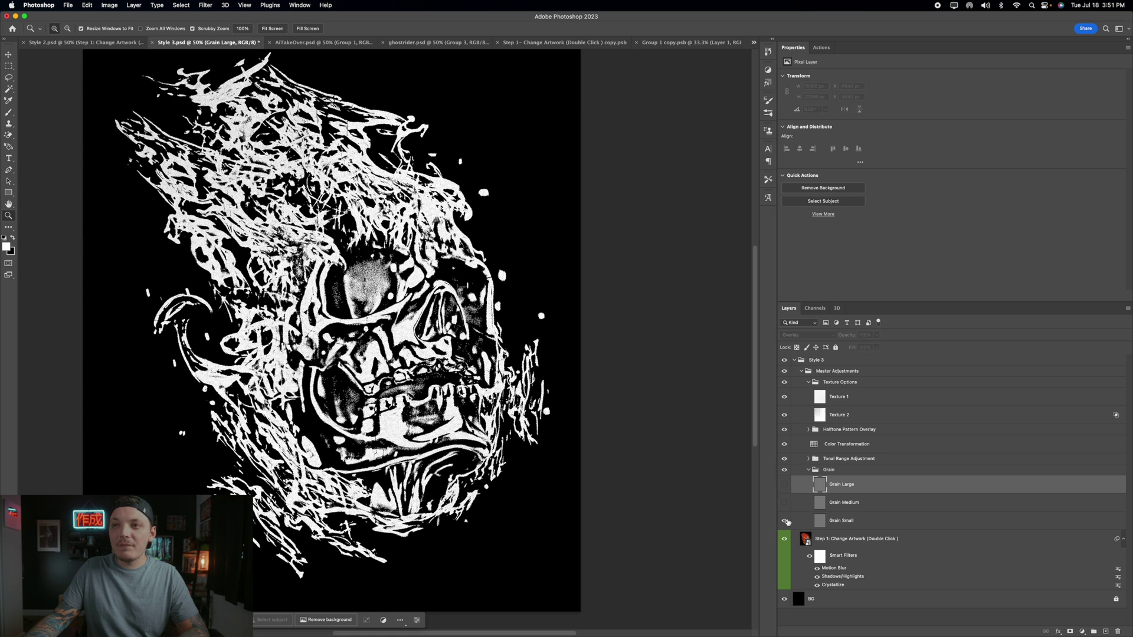
{"action": "left_click", "coordinate": [785, 521]}
{"action": "left_click", "coordinate": [784, 484]}
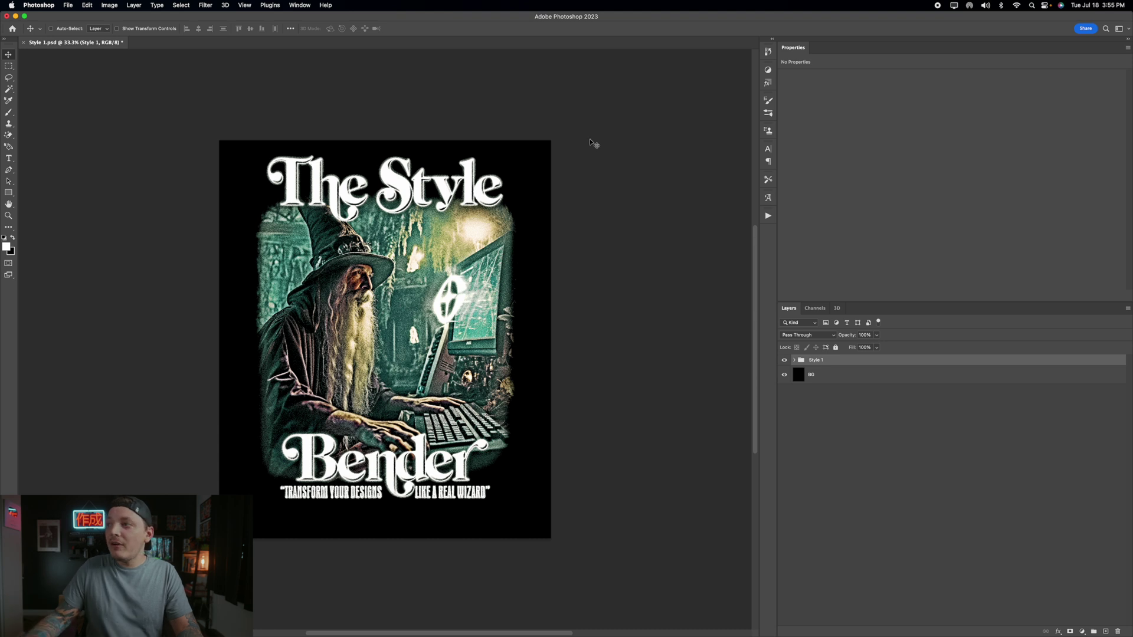
Run the DTG BG REMOVER FOR BLACK TEE action on Style 1.psd with the Shadows colour range fuzziness at 28%
{"action": "left_click", "coordinate": [300, 4]}
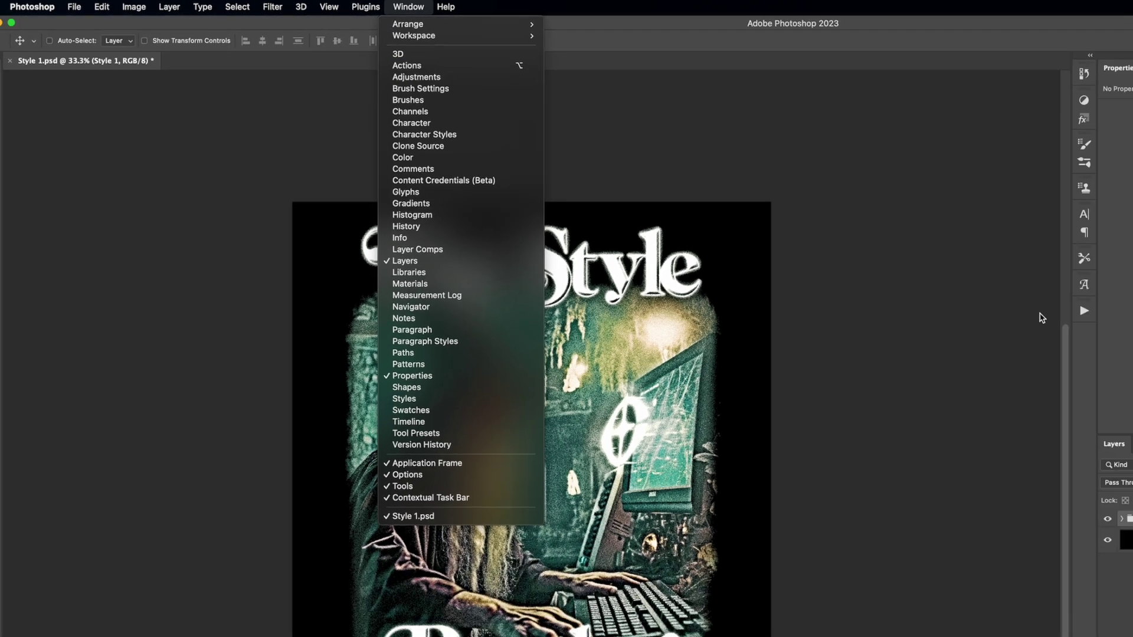
{"action": "key", "text": "Escape"}
{"action": "left_click", "coordinate": [769, 216]}
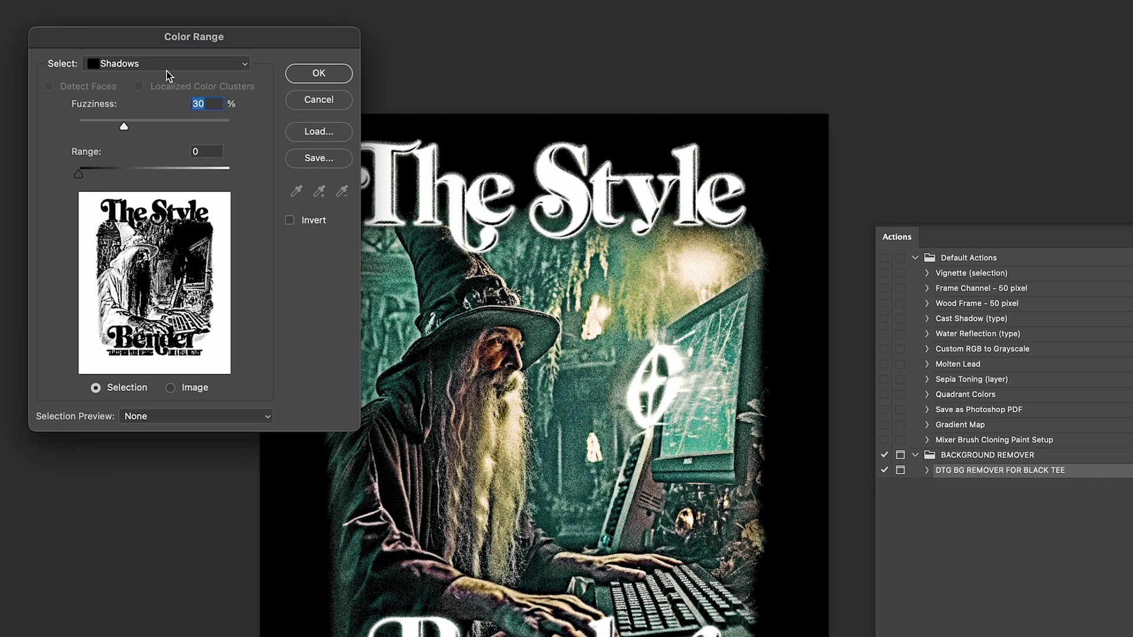
{"action": "left_click_drag", "start_coordinate": [122, 122], "coordinate": [121, 125]}
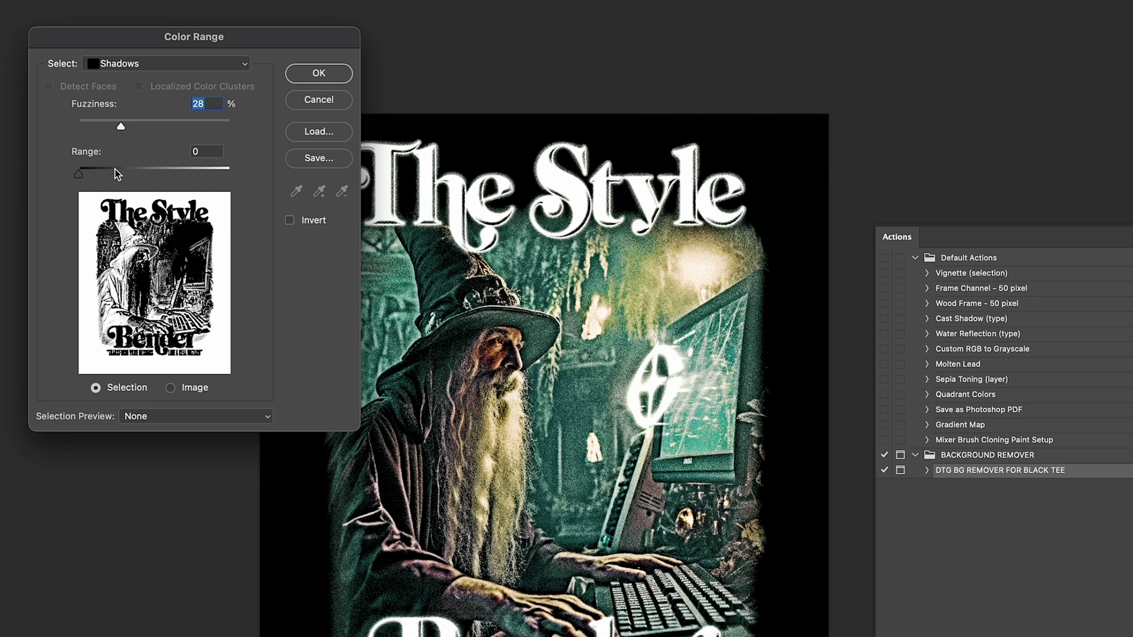
{"action": "left_click", "coordinate": [316, 73]}
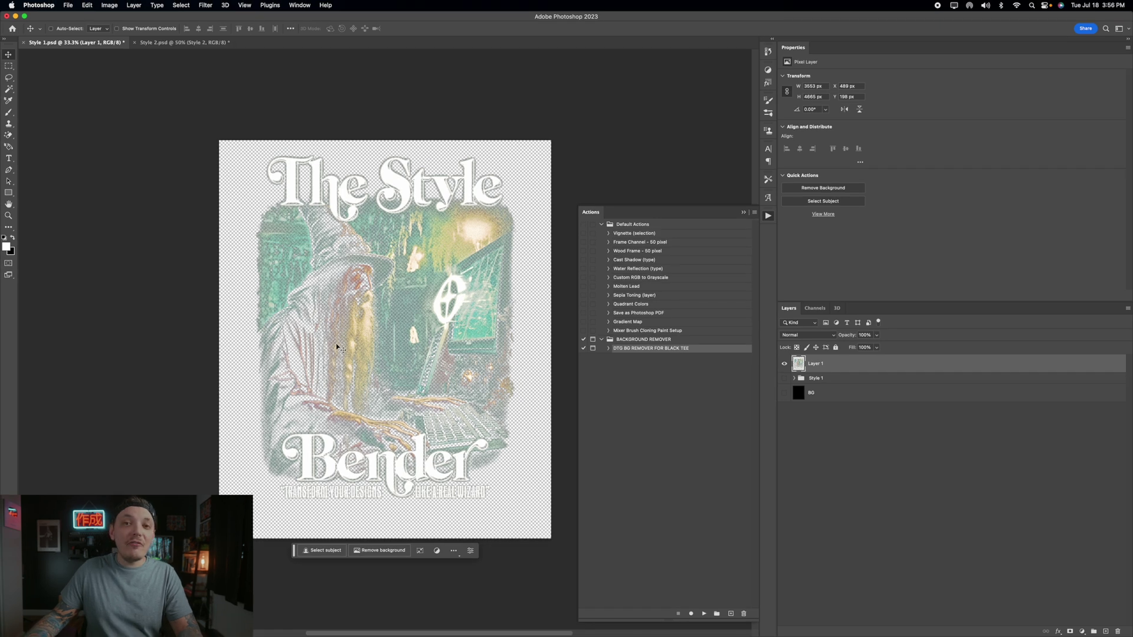
Try the DTG BG REMOVER FOR BLACK TEE action on Style 2.psd at 30% fuzziness, then delete the layer it produces
{"action": "left_click", "coordinate": [178, 42]}
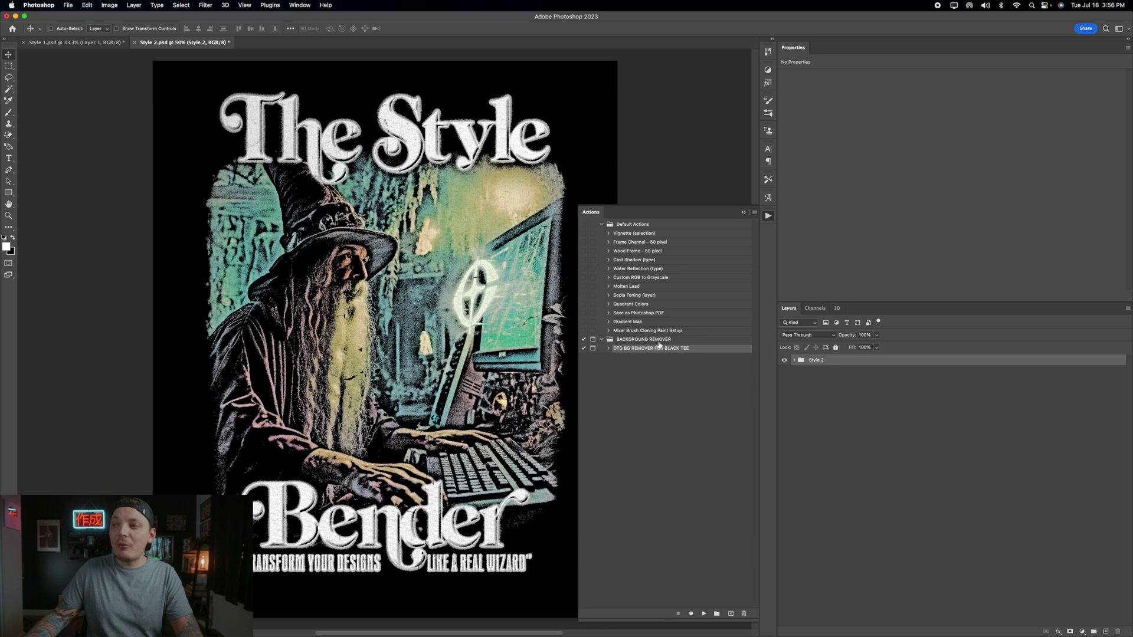
{"action": "left_click", "coordinate": [703, 614]}
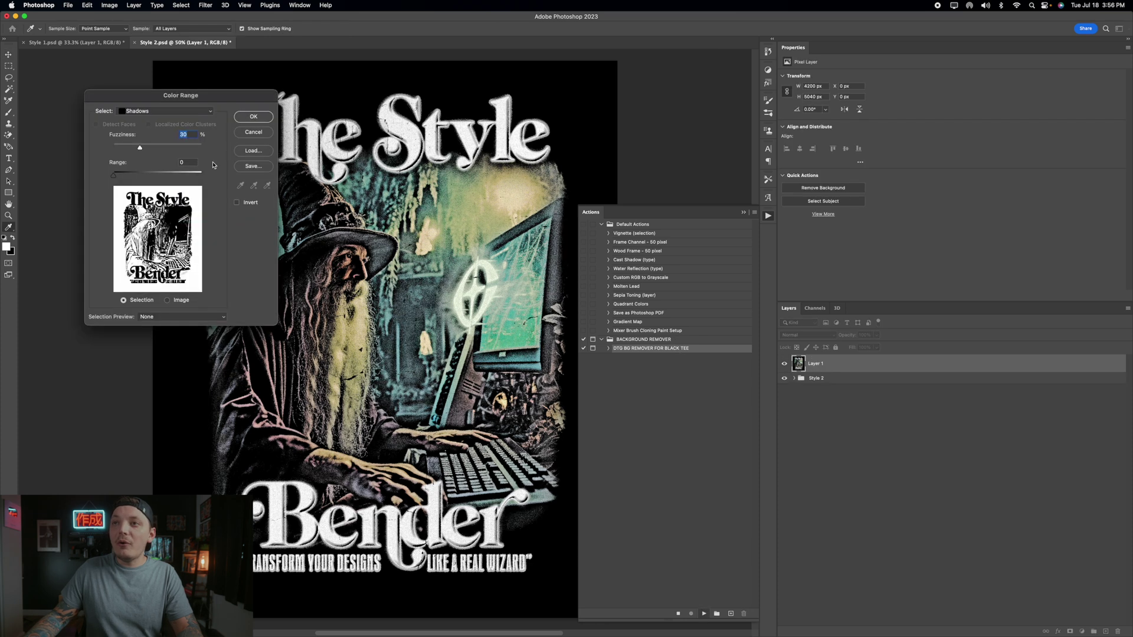
{"action": "left_click", "coordinate": [252, 116]}
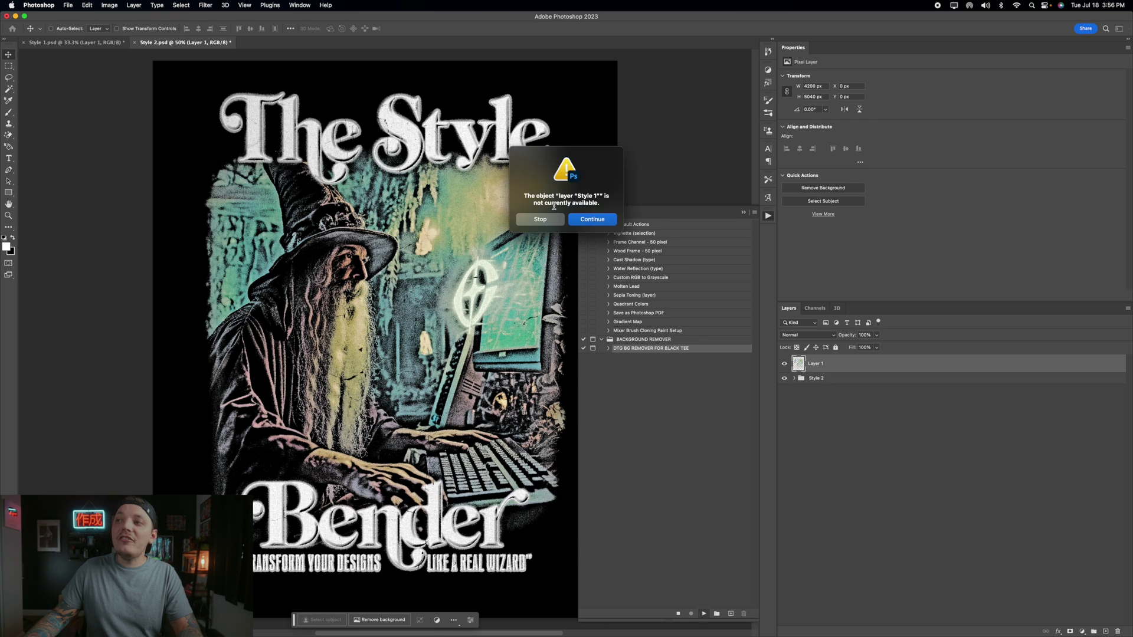
{"action": "left_click", "coordinate": [594, 217]}
{"action": "left_click", "coordinate": [593, 220]}
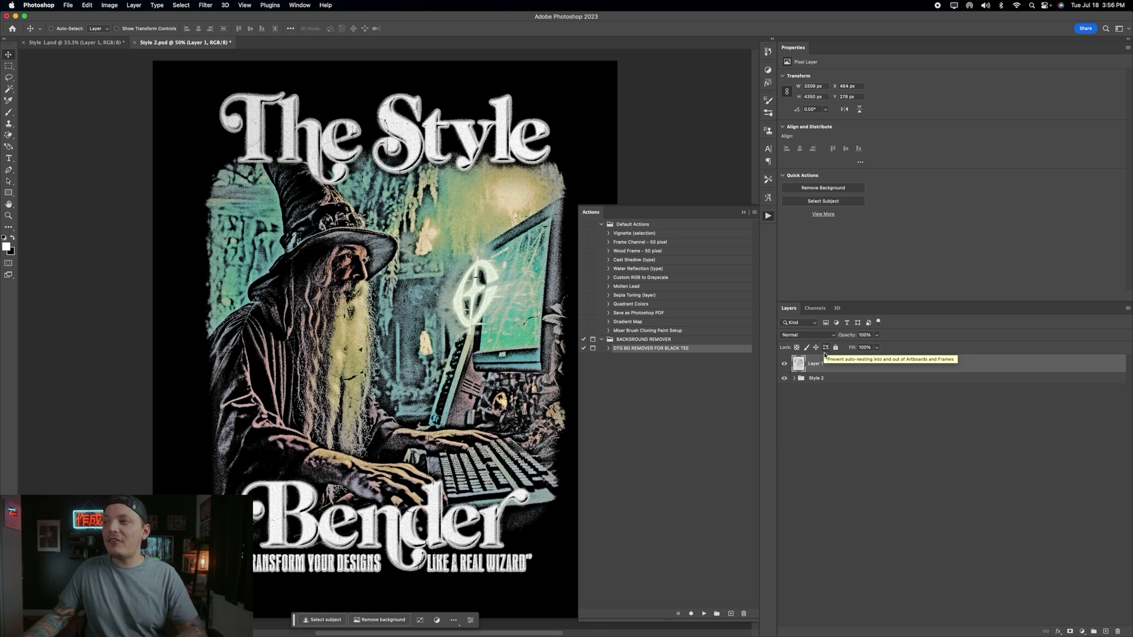
{"action": "key", "text": "BackSpace"}
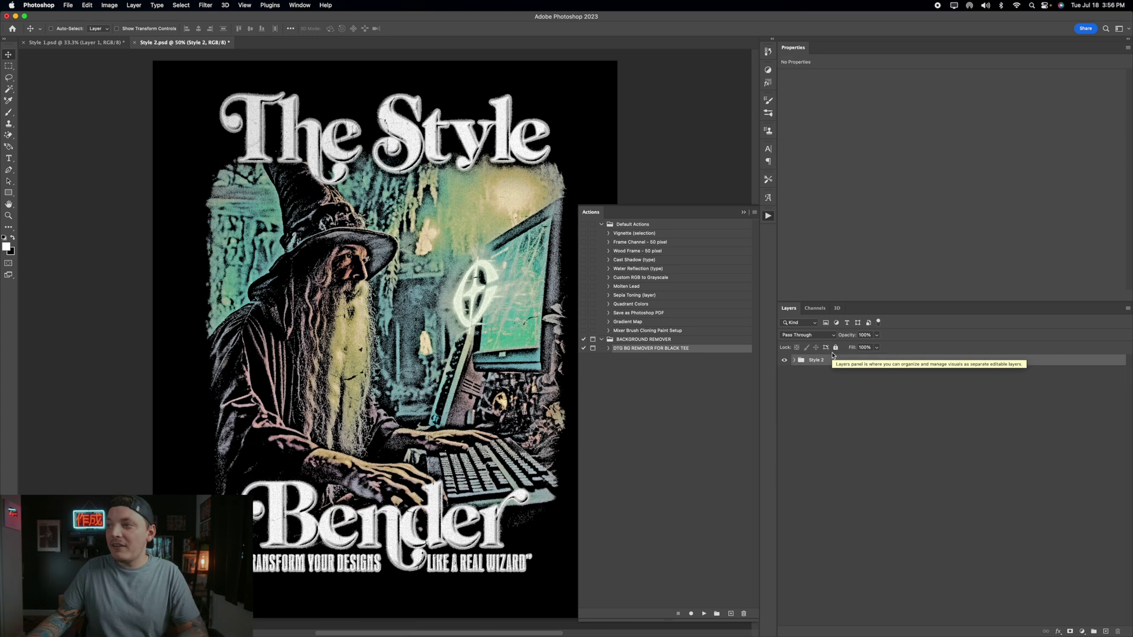
Run the DTG BG REMOVER FOR BLACK TEE action on Style 2.psd with 15% fuzziness, continuing past the missing-layer alert
{"action": "left_click", "coordinate": [703, 614]}
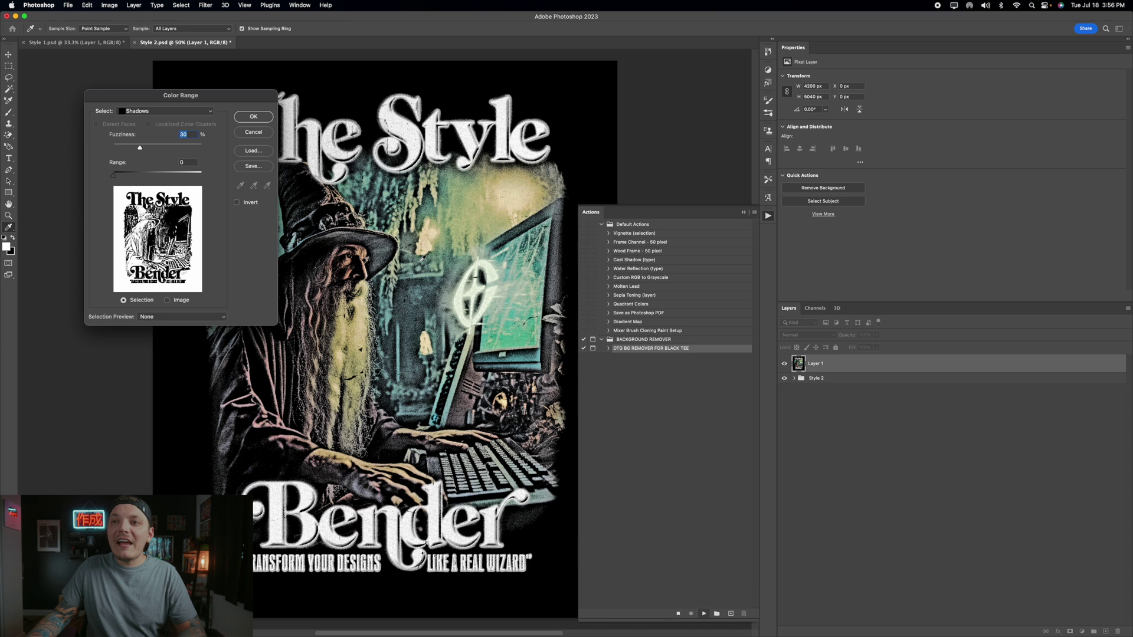
{"action": "left_click_drag", "start_coordinate": [139, 149], "coordinate": [127, 148]}
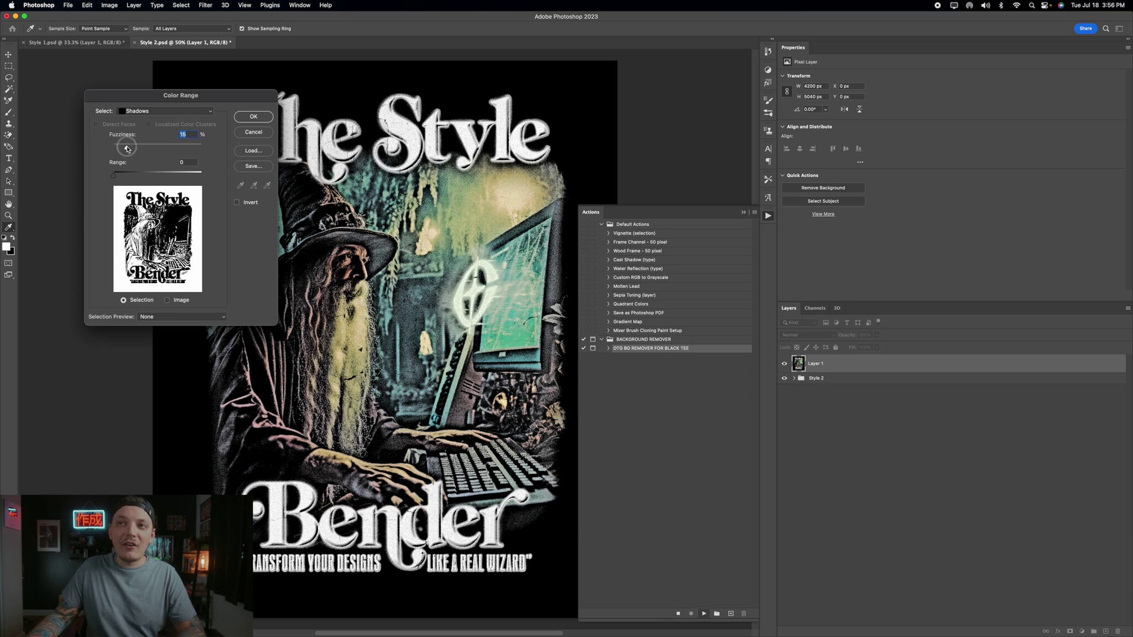
{"action": "left_click", "coordinate": [254, 117]}
{"action": "left_click", "coordinate": [591, 224]}
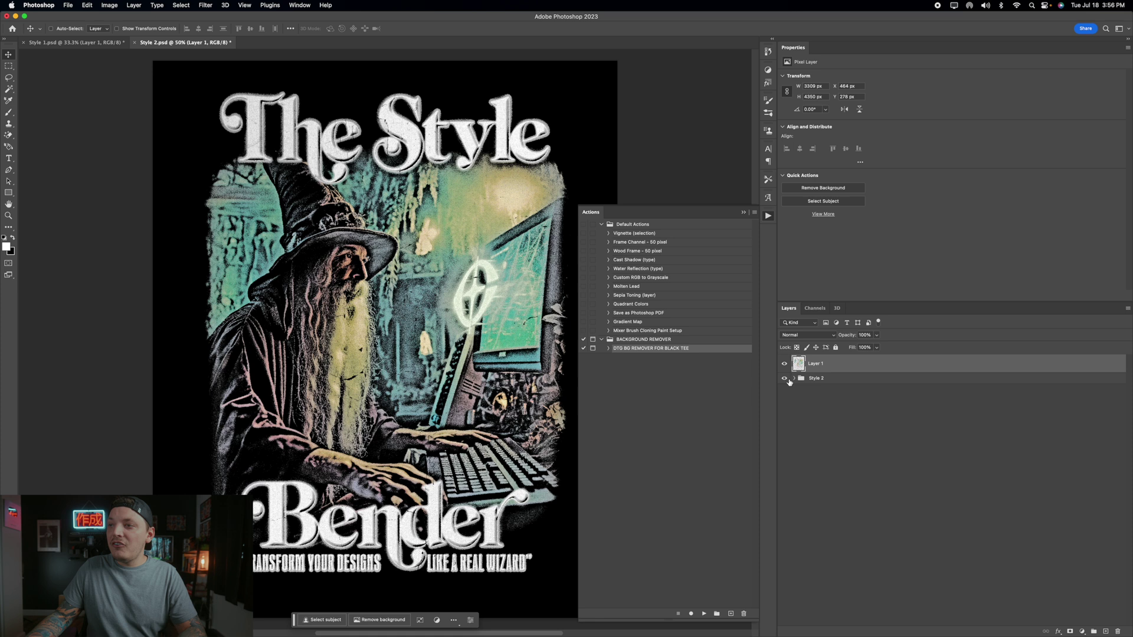
Inspect the extracted layers in Style 2.psd and Style 3.psd by toggling the Style 2 group and the black BG layer
{"action": "left_click", "coordinate": [784, 379]}
{"action": "left_click", "coordinate": [784, 379]}
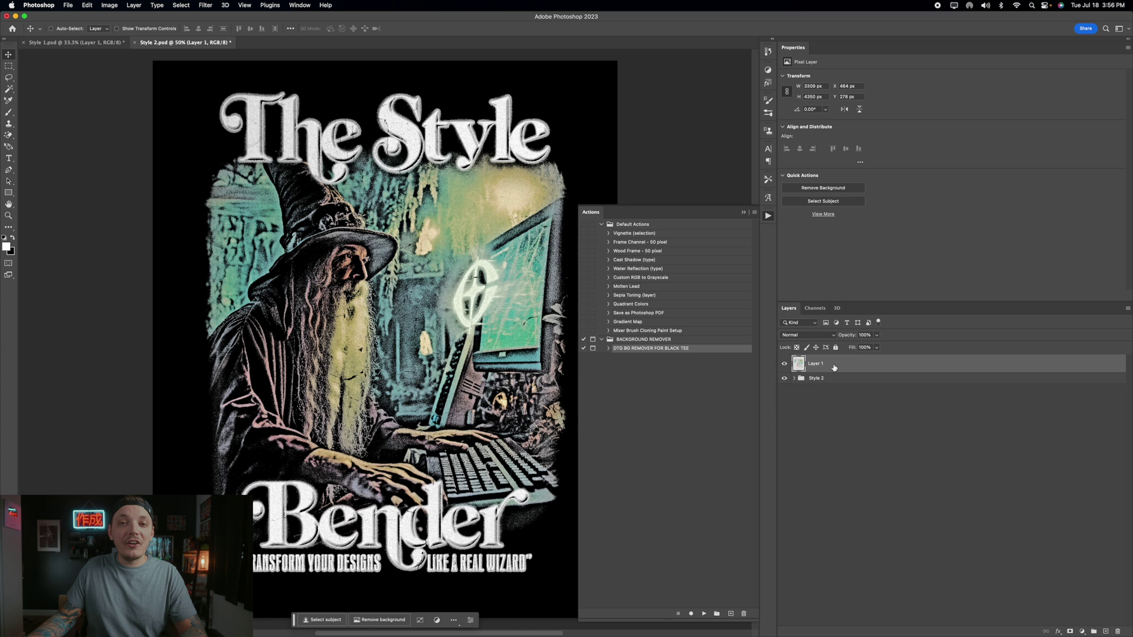
{"action": "left_click", "coordinate": [785, 394]}
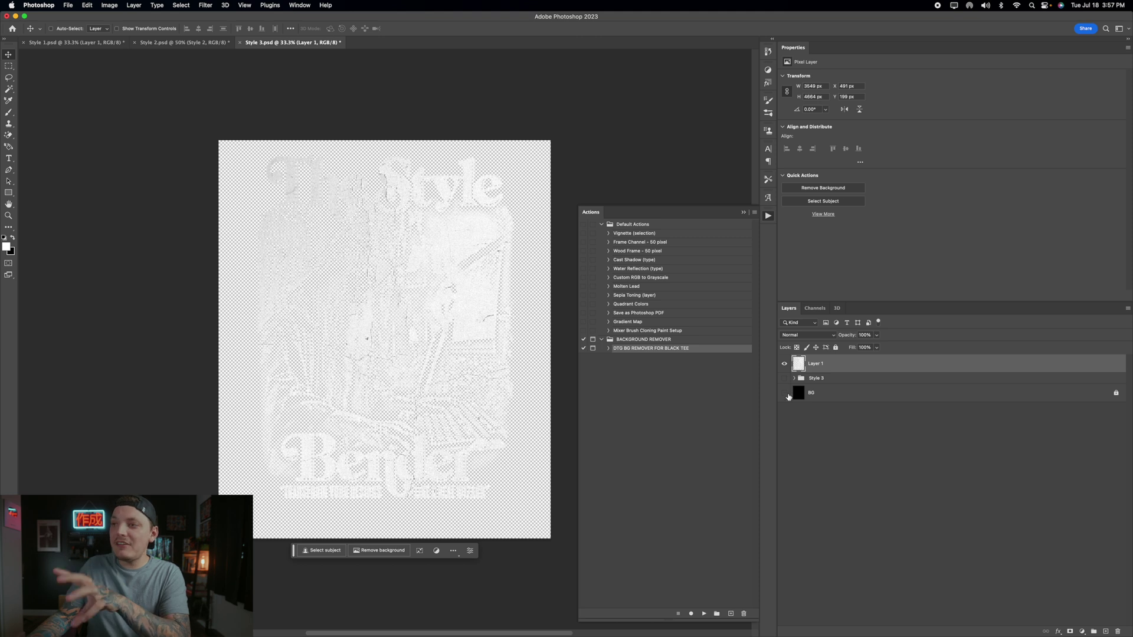
{"action": "left_click", "coordinate": [784, 393]}
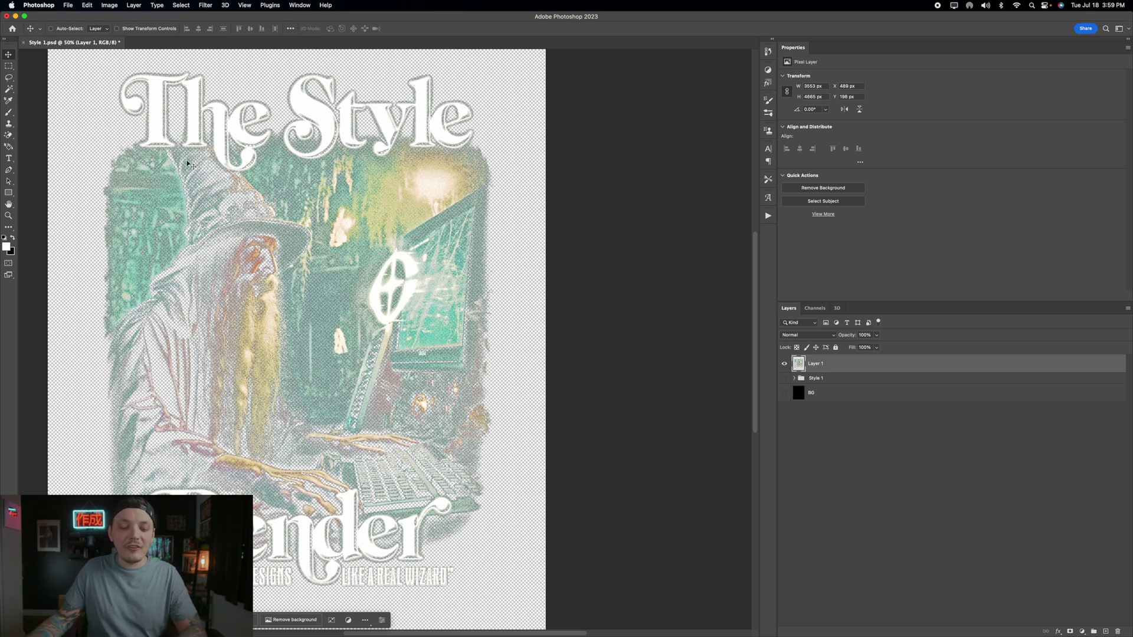
Copy Style 1.psd's background-free wizard design into a new 3553 x 4665 px, 300 ppi RGB document with a white background
{"action": "key", "text": "super+a"}
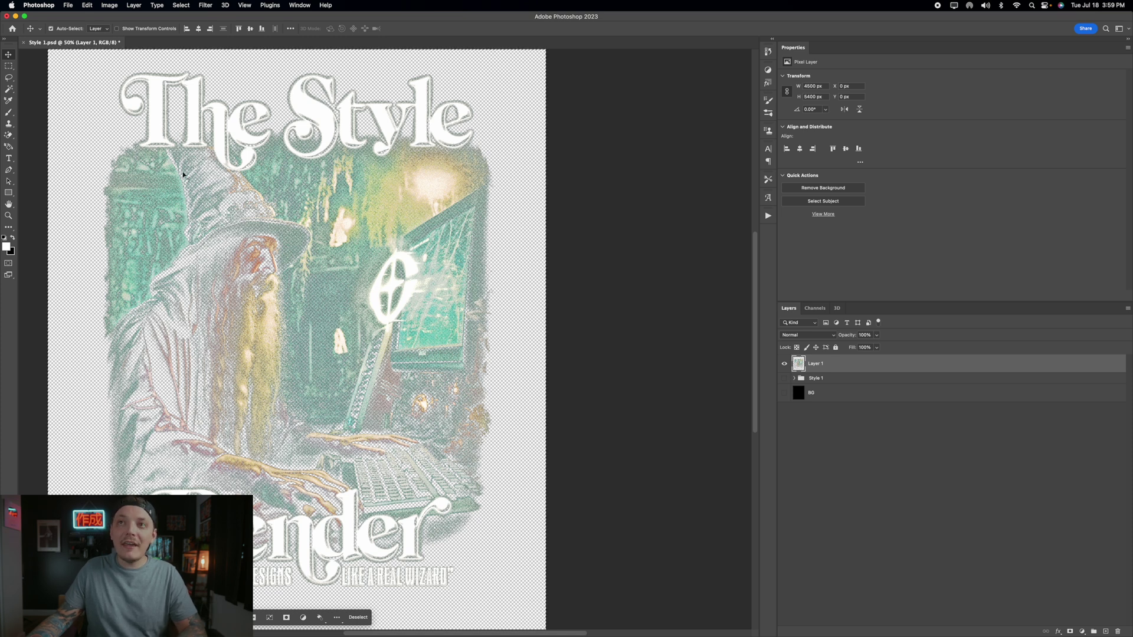
{"action": "left_click", "coordinate": [69, 5]}
{"action": "left_click", "coordinate": [79, 17]}
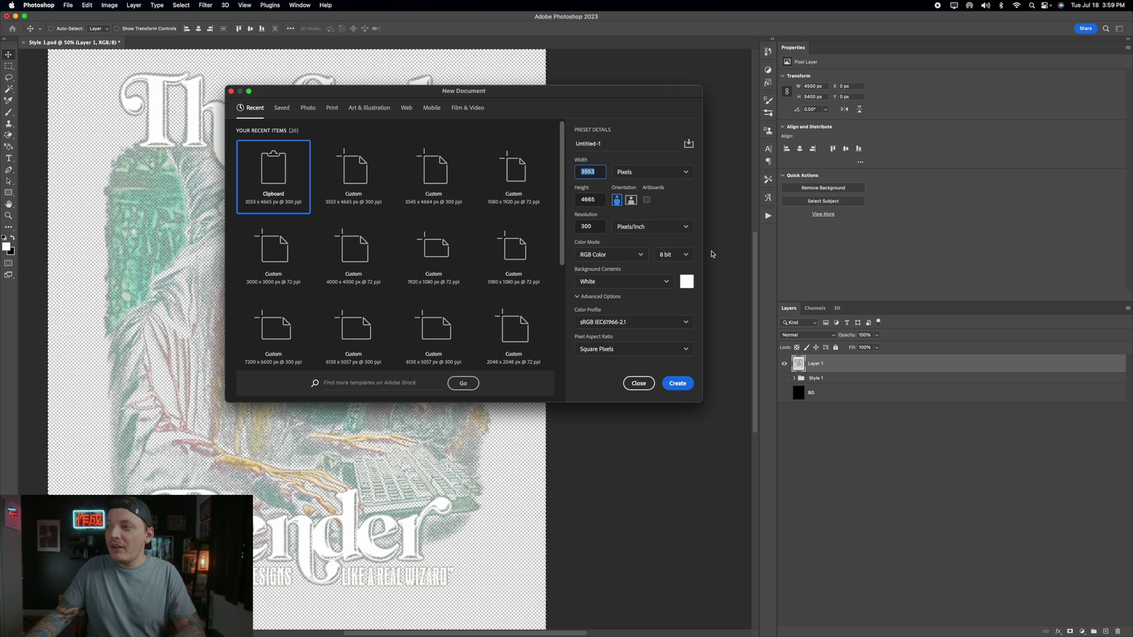
{"action": "left_click", "coordinate": [679, 384]}
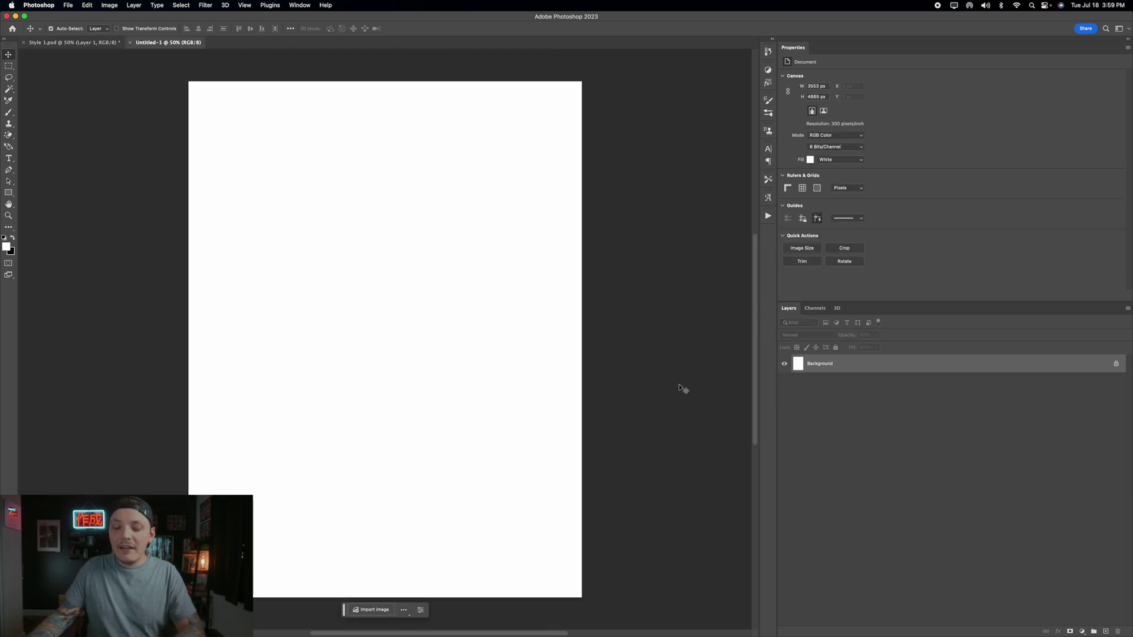
{"action": "key", "text": "ctrl+v"}
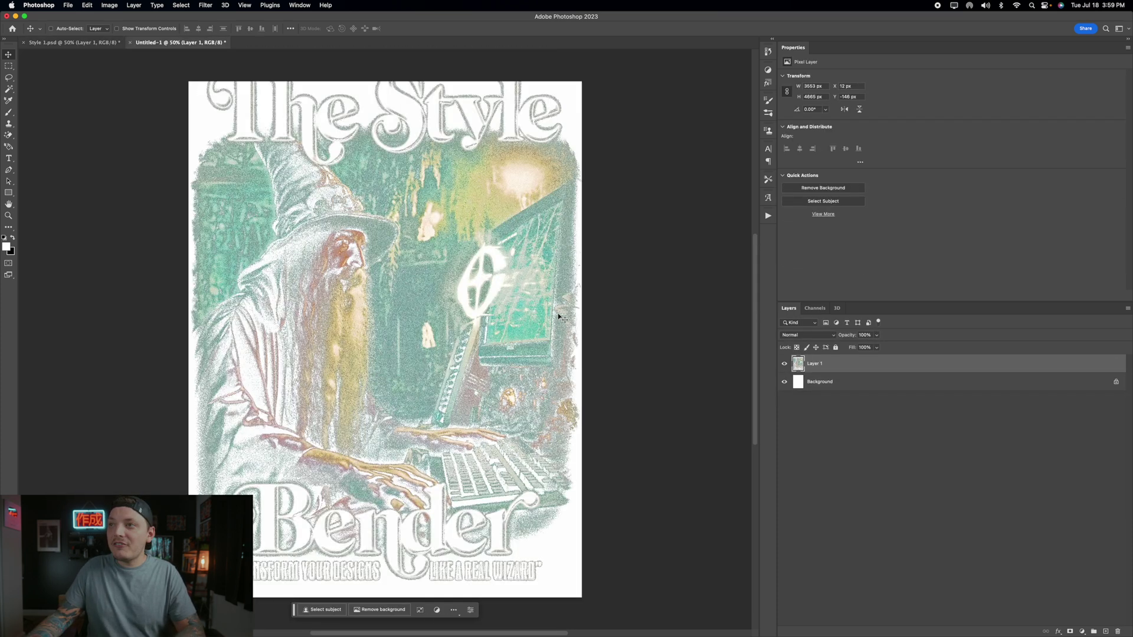
Centre the wizard design vertically on the canvas and delete the white Background layer, leaving the artwork on transparency
{"action": "left_click", "coordinate": [241, 28]}
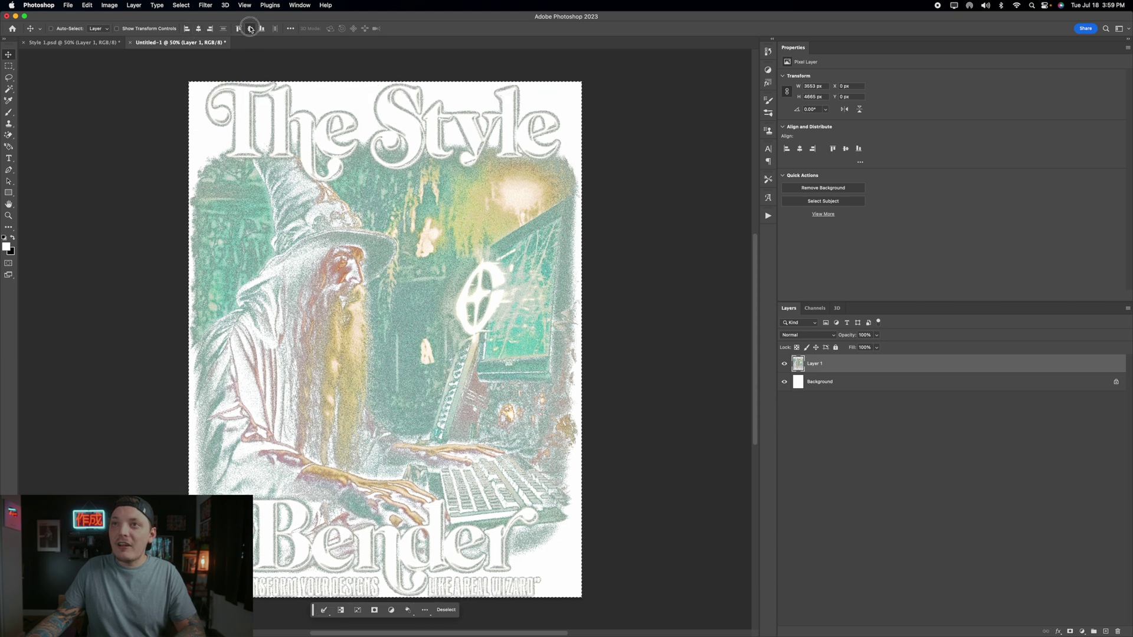
{"action": "left_click", "coordinate": [784, 381]}
{"action": "left_click", "coordinate": [843, 382]}
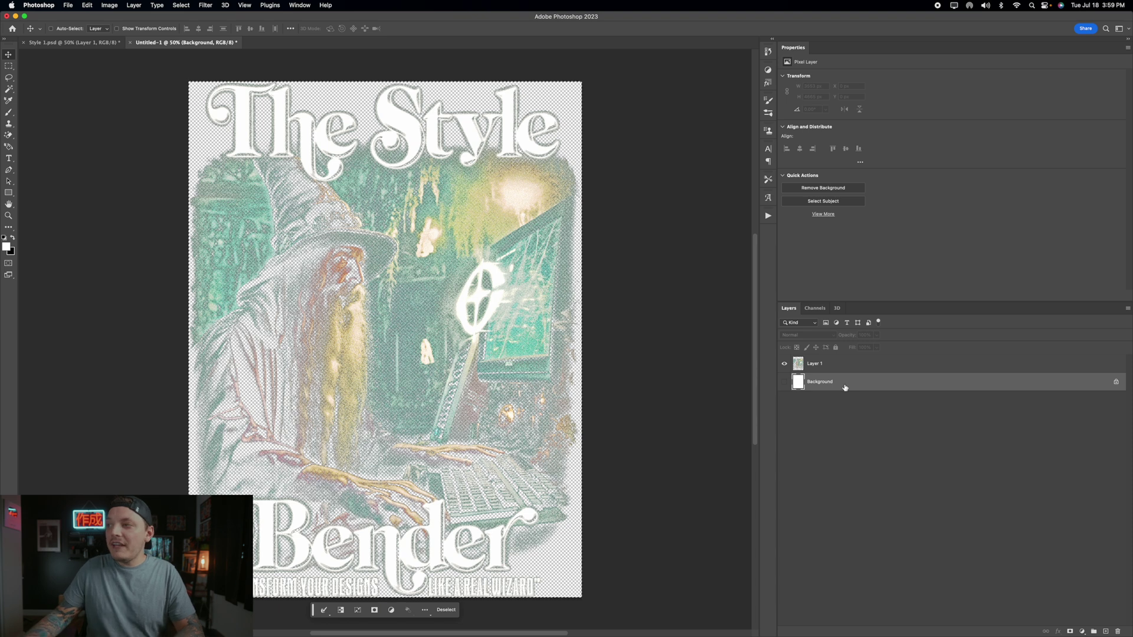
{"action": "key", "text": "super+d"}
{"action": "key", "text": "BackSpace"}
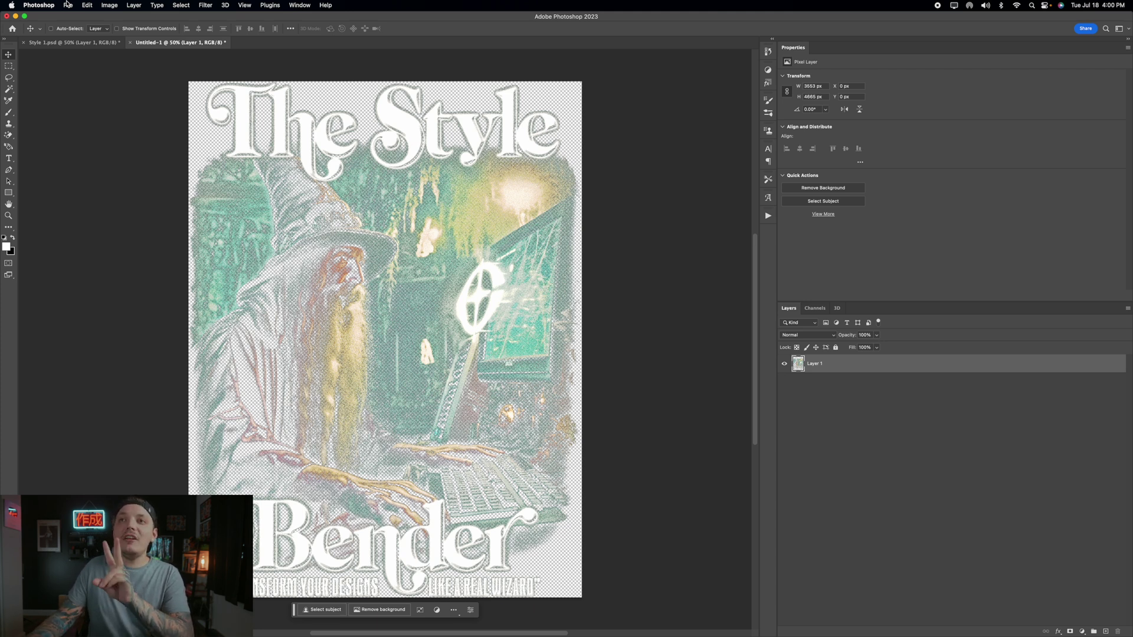
Open the Export As settings for the transparent wizard design
{"action": "left_click", "coordinate": [68, 5]}
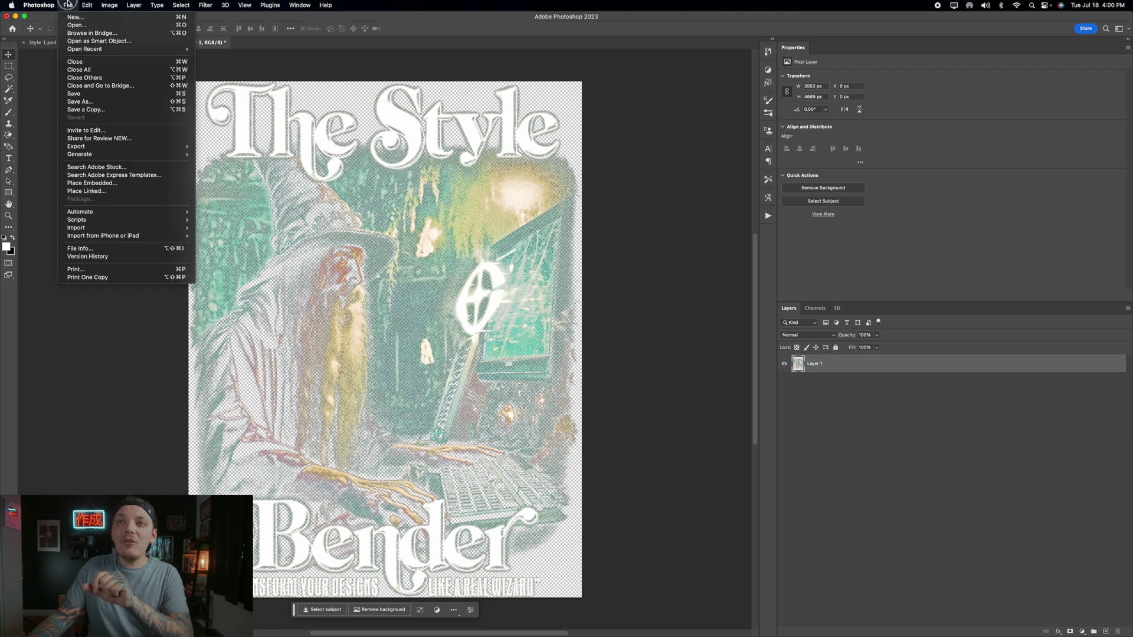
{"action": "mouse_move", "coordinate": [148, 147]}
{"action": "left_click", "coordinate": [234, 156]}
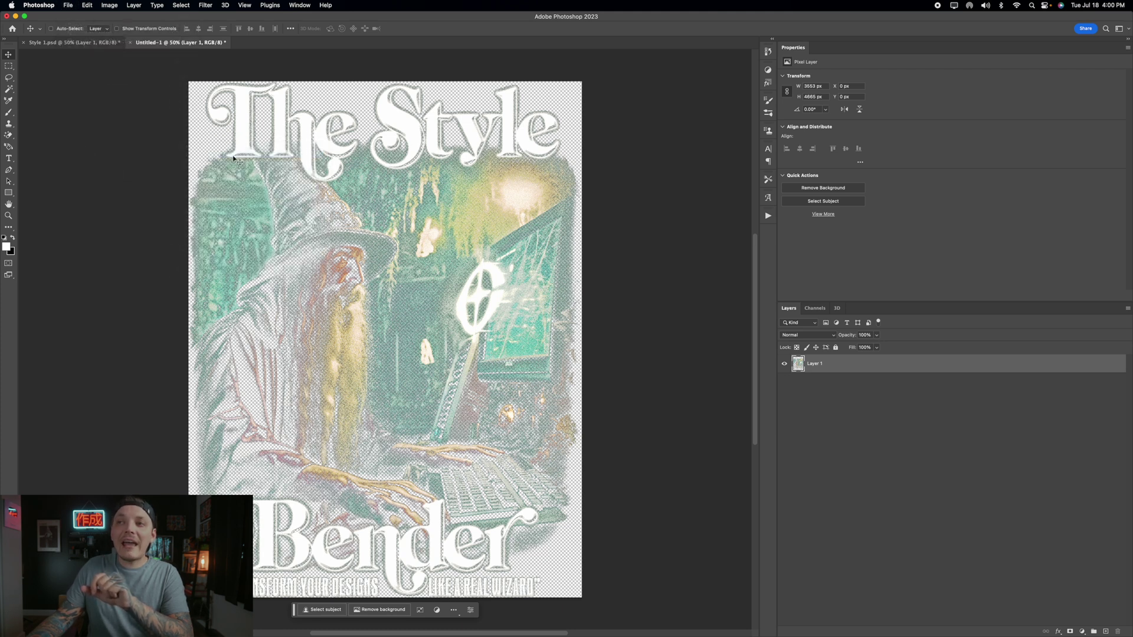
{"action": "left_click_drag", "start_coordinate": [359, 49], "coordinate": [316, 59]}
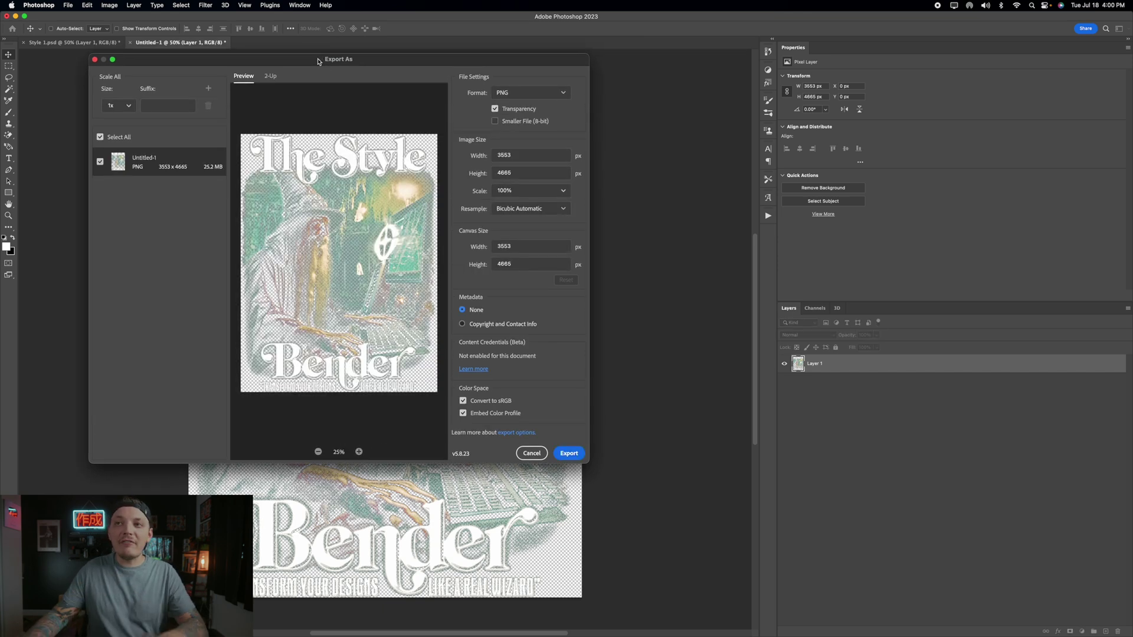
Try export scales of 95%, 65% and 45% for the wizard PNG
{"action": "double_click", "coordinate": [506, 191]}
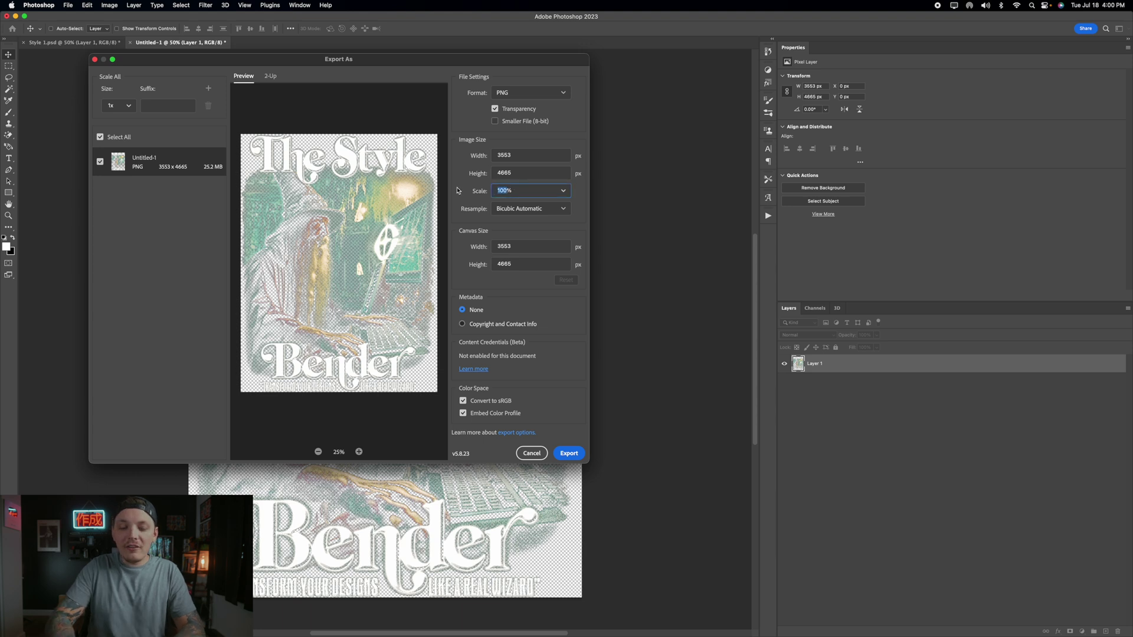
{"action": "double_click", "coordinate": [501, 190]}
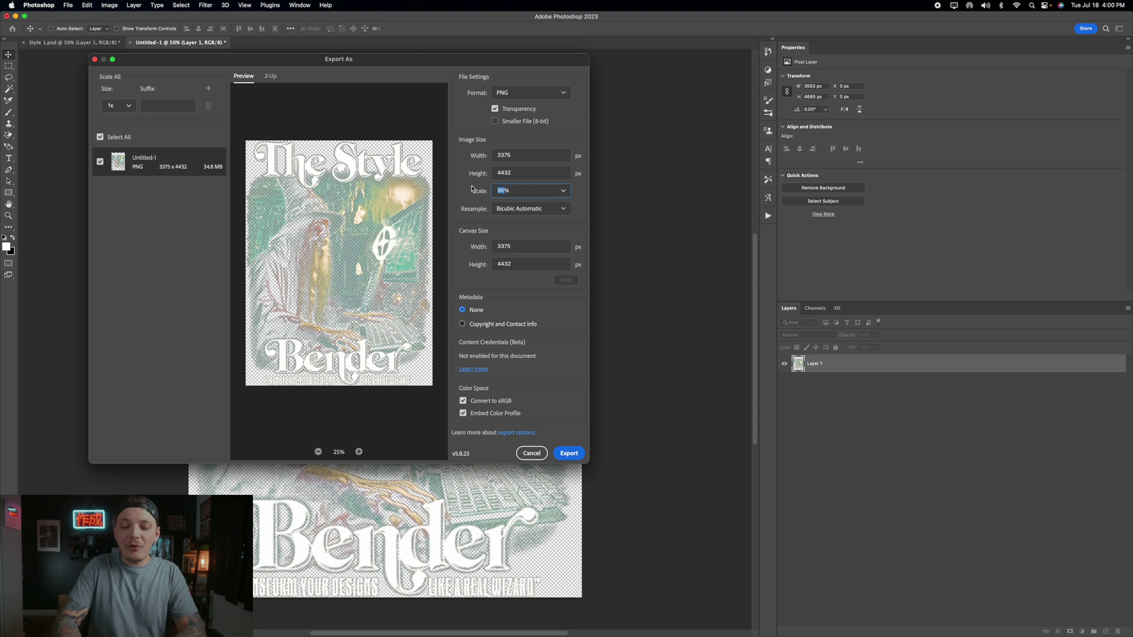
{"action": "key", "text": "BackSpace"}
{"action": "key", "text": "BackSpace"}
{"action": "type", "text": "65"}
{"action": "key", "text": "Return"}
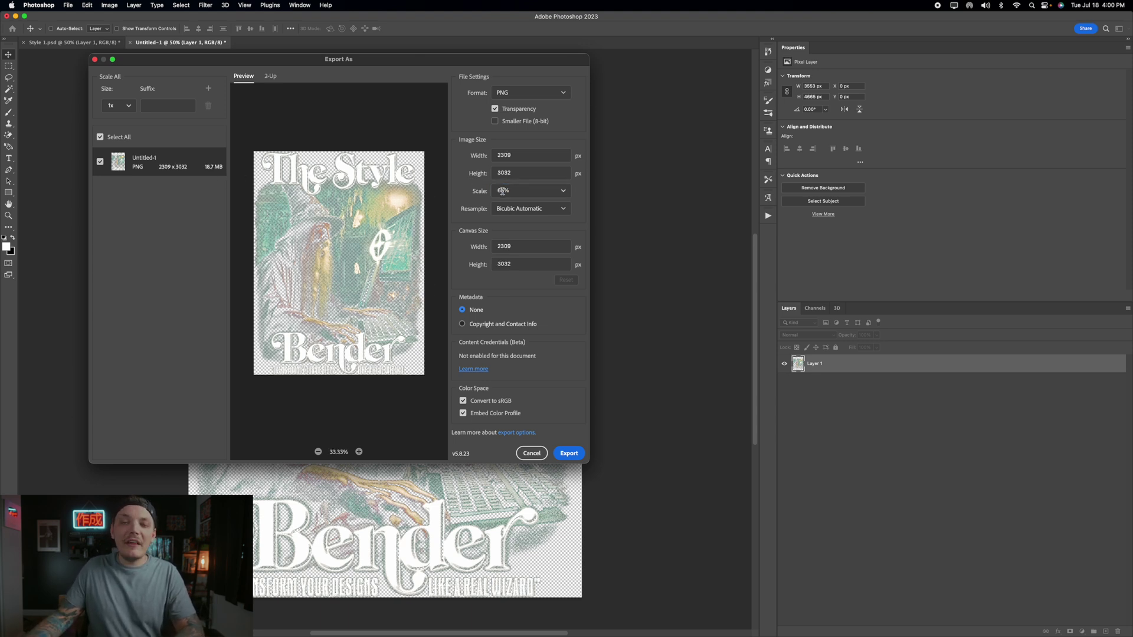
{"action": "left_click", "coordinate": [181, 199]}
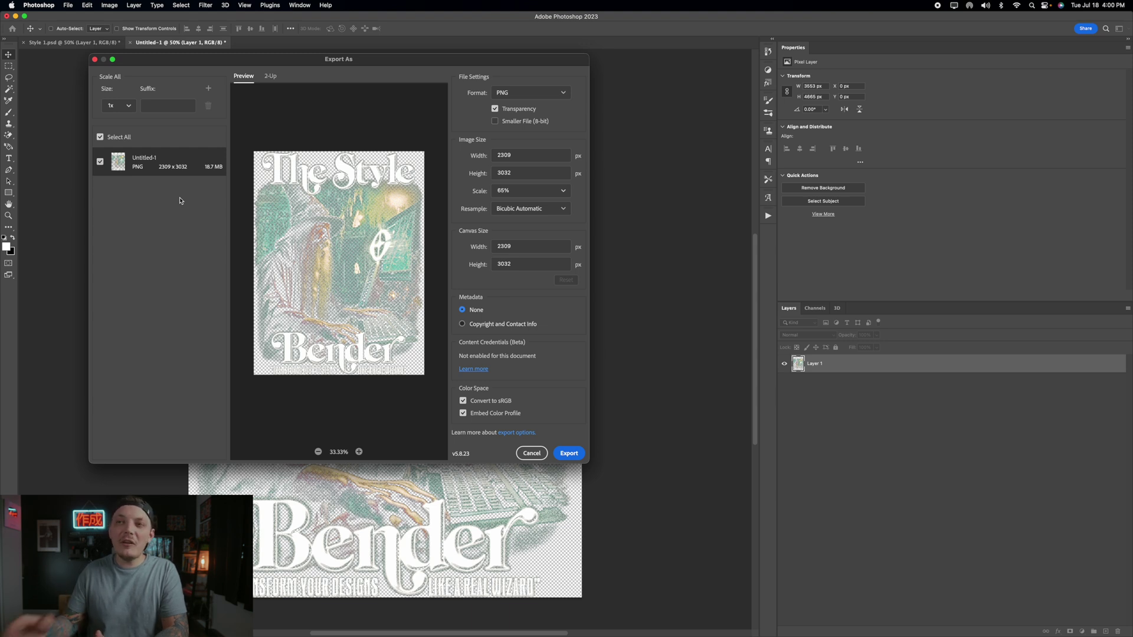
{"action": "double_click", "coordinate": [501, 190]}
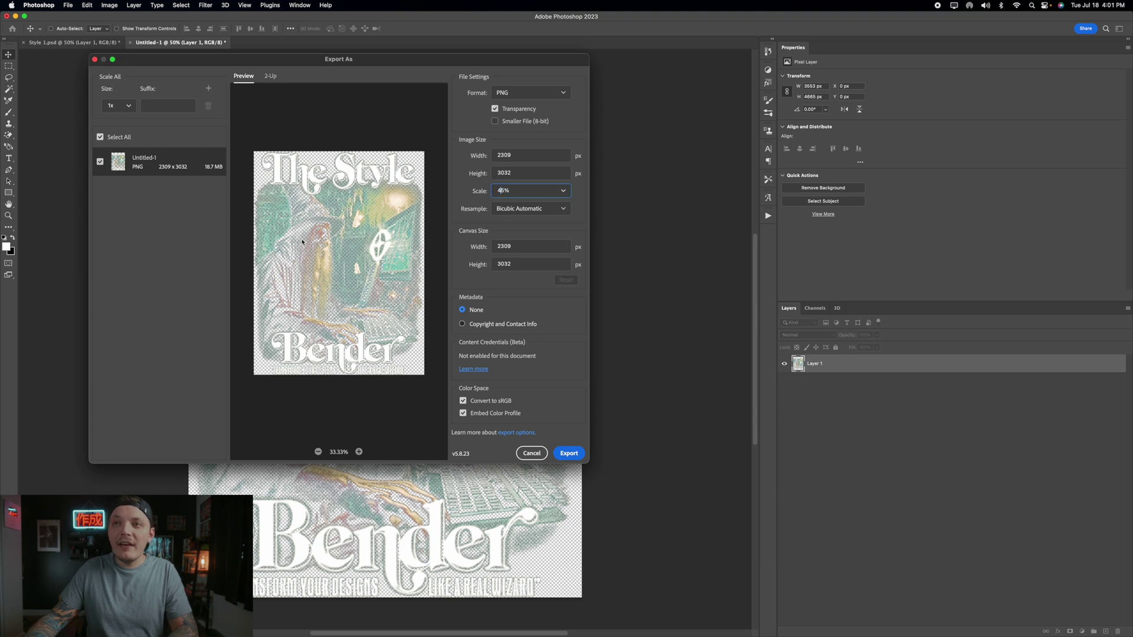
{"action": "type", "text": "45"}
{"action": "key", "text": "Return"}
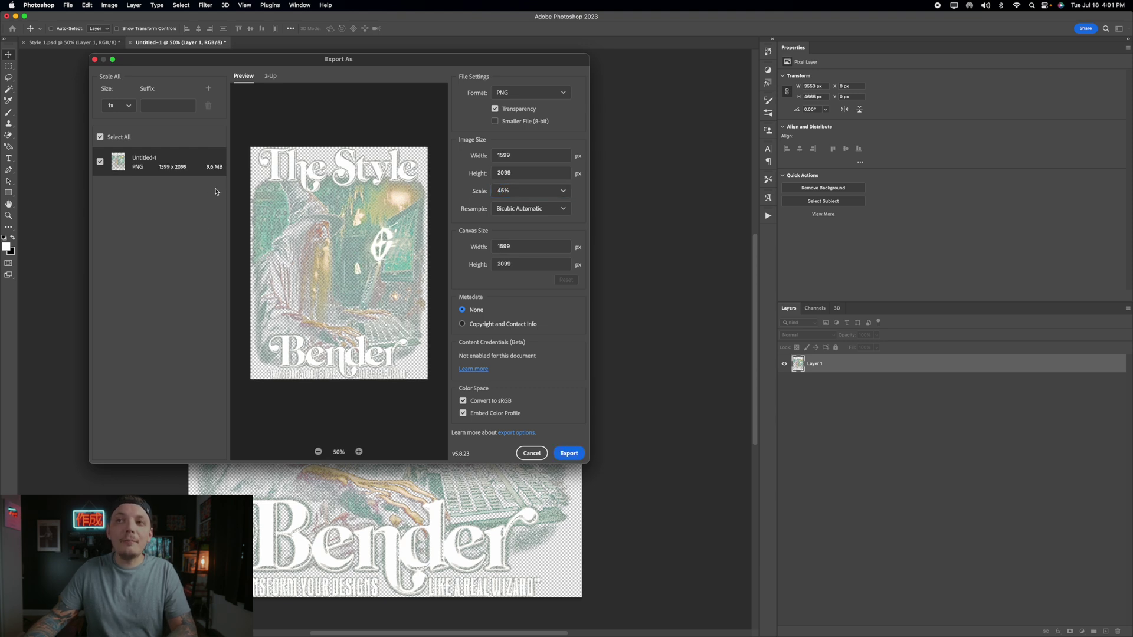
Reduce the export scale to 25%, raise it to 35%, and export the PNG to the Desktop as WizardForDisplay
{"action": "double_click", "coordinate": [502, 190]}
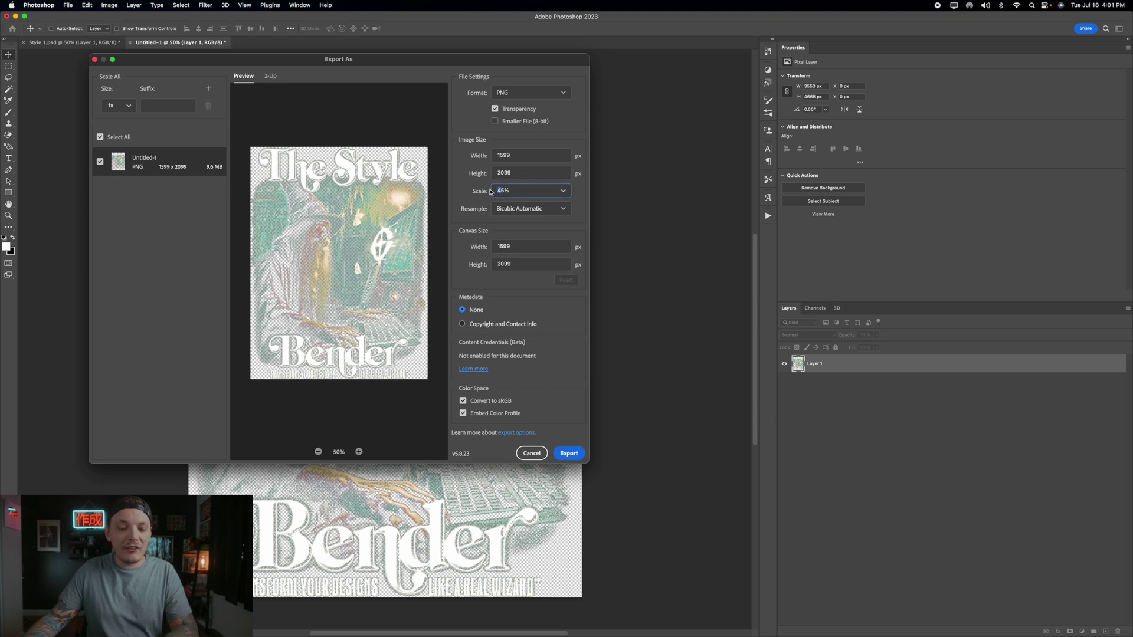
{"action": "type", "text": "25"}
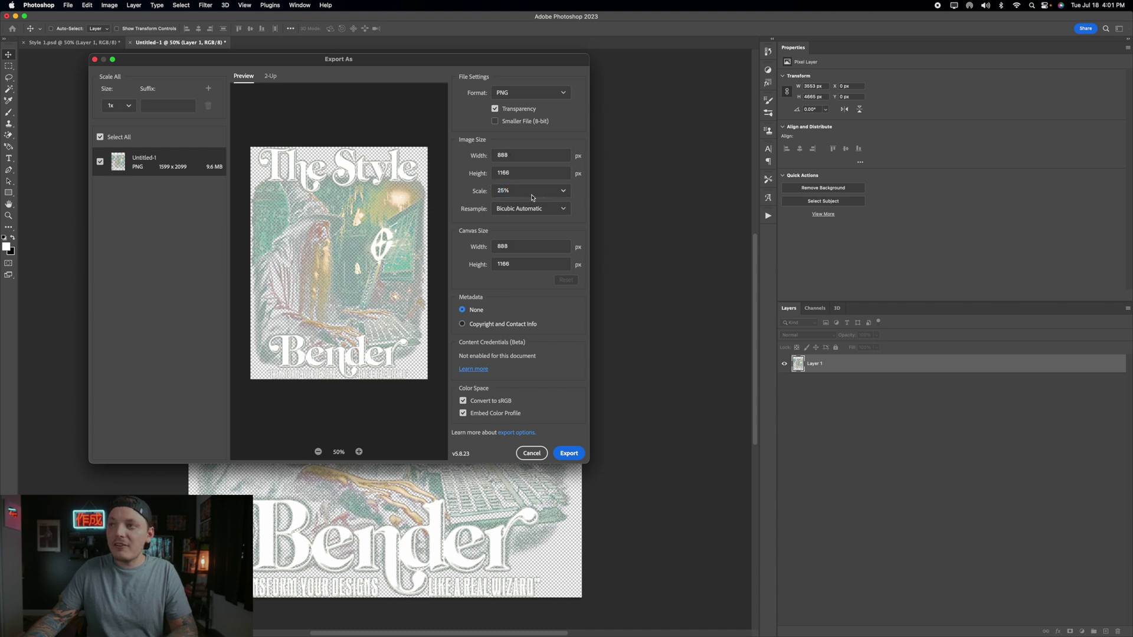
{"action": "key", "text": "Return"}
{"action": "key", "text": "shift+Up"}
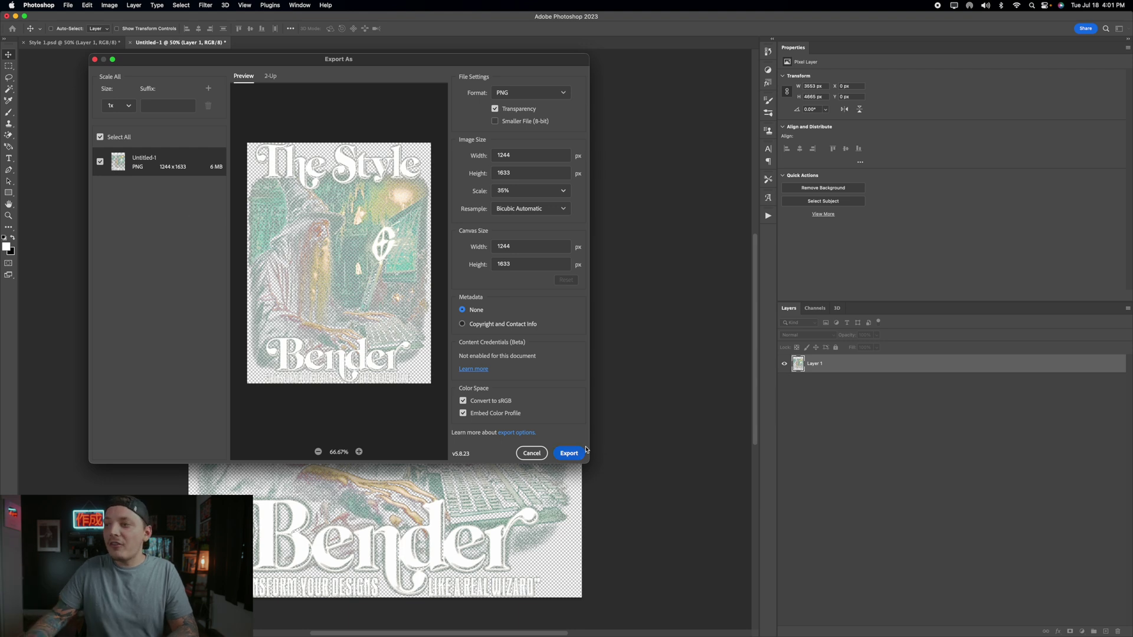
{"action": "left_click", "coordinate": [568, 454]}
{"action": "type", "text": "WizardForDi"}
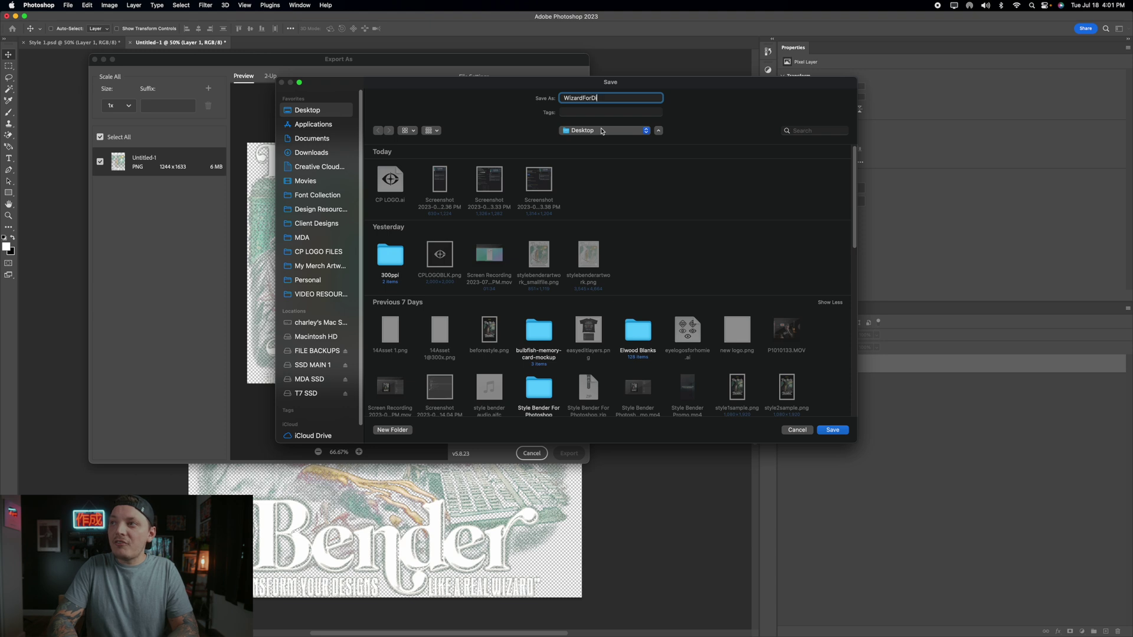
{"action": "type", "text": "spla"}
{"action": "key", "text": "Return"}
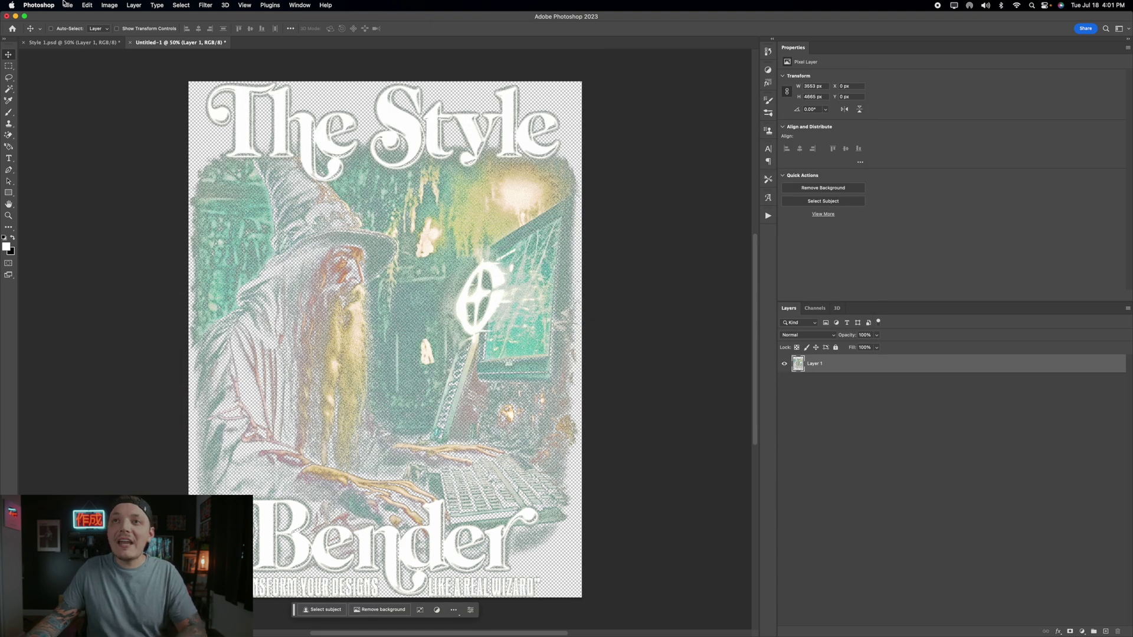
Quick-export the full-size transparent design as a PNG named WizardPrint_BeforeCompressor on the Desktop
{"action": "left_click", "coordinate": [65, 4]}
{"action": "mouse_move", "coordinate": [167, 146]}
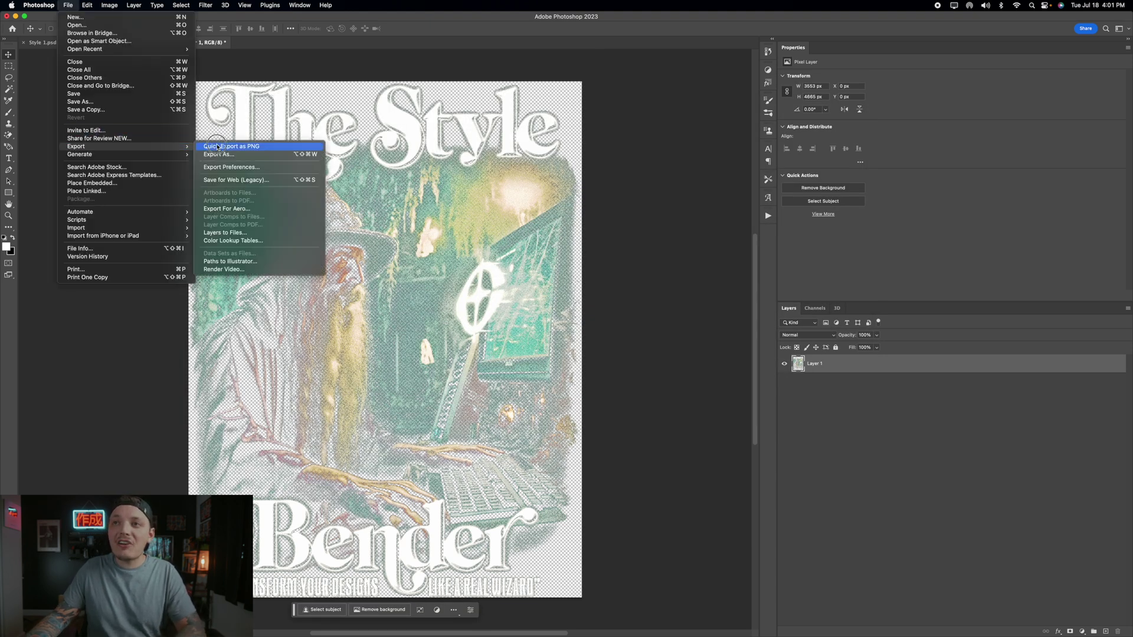
{"action": "left_click", "coordinate": [217, 146]}
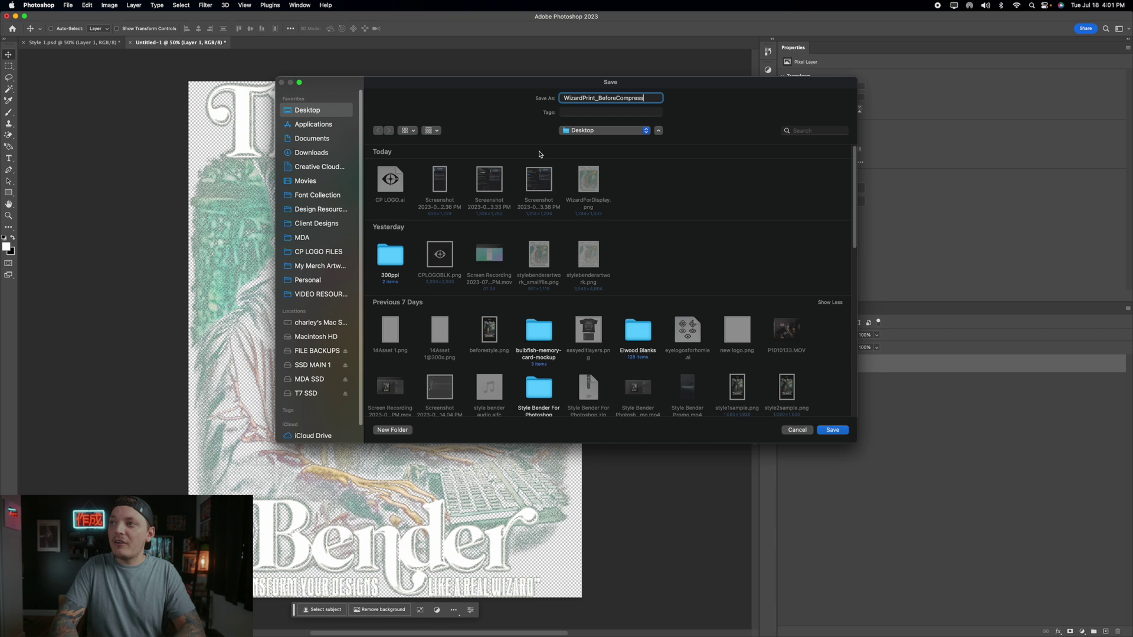
{"action": "double_click", "coordinate": [640, 99]}
{"action": "left_click", "coordinate": [641, 98]}
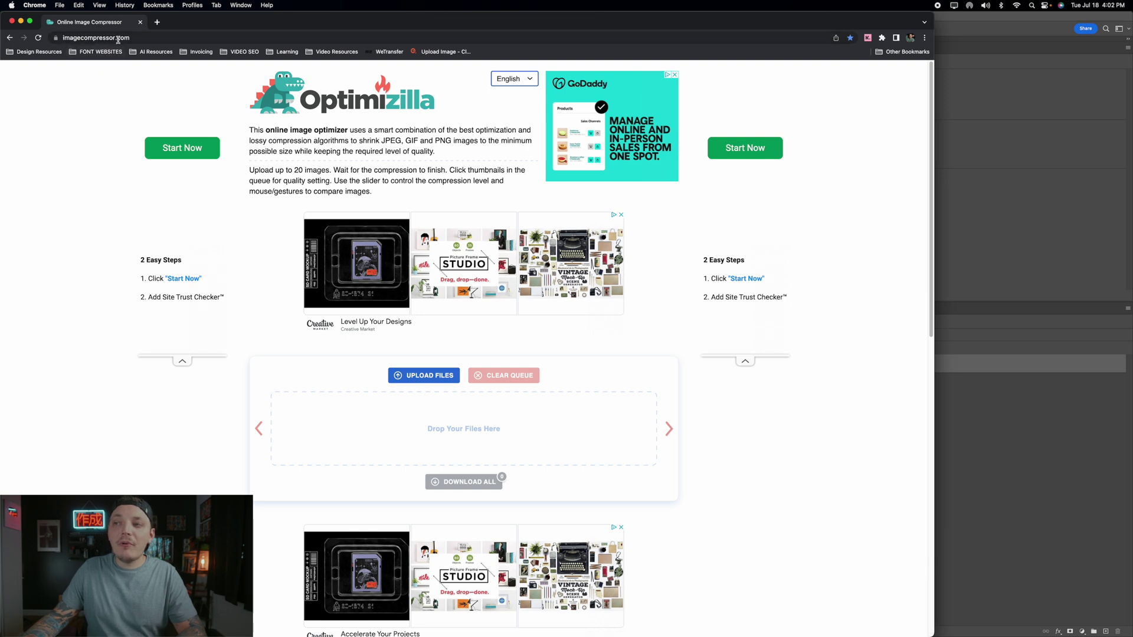
In Chrome, upload WizardPrint_BeforeCompressor.png from the Desktop to the Optimizilla image compressor
{"action": "left_click", "coordinate": [405, 374]}
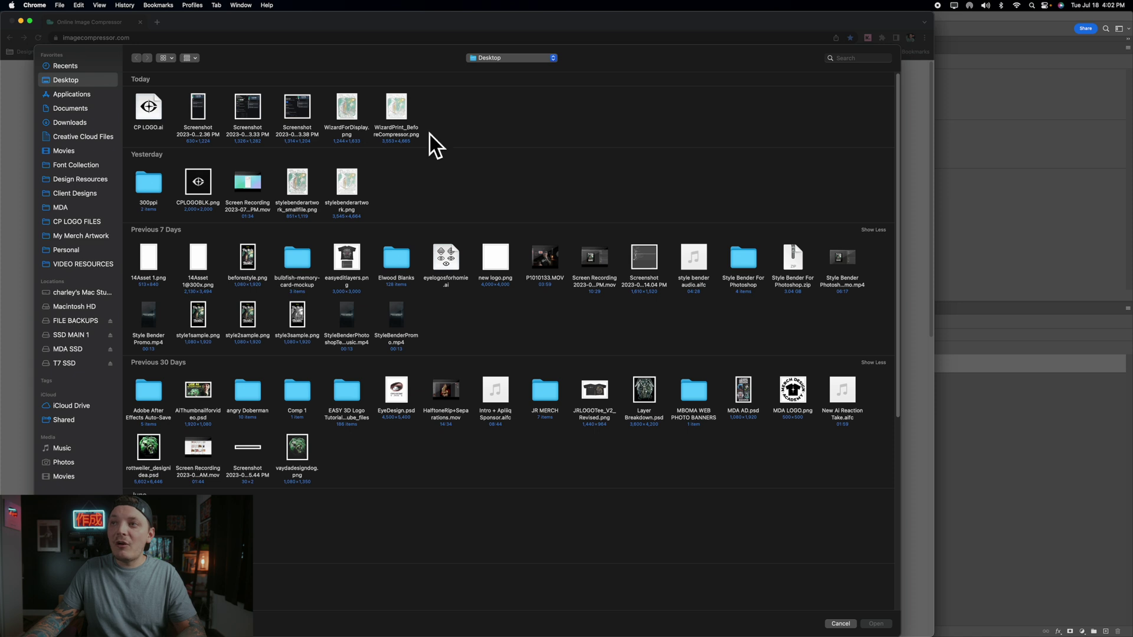
{"action": "double_click", "coordinate": [397, 104]}
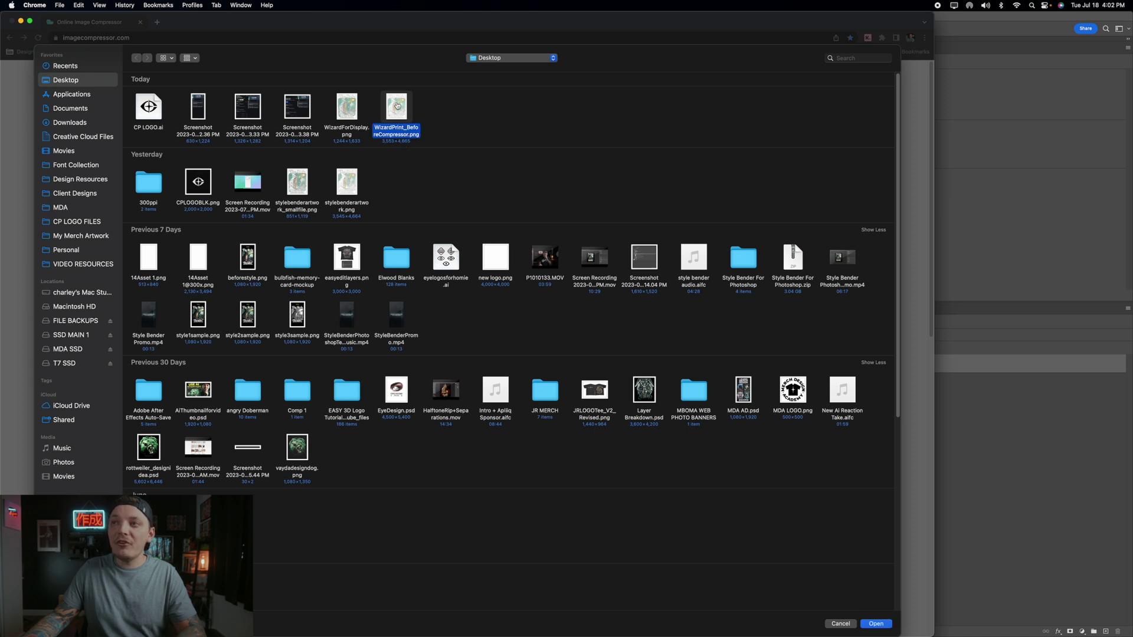
{"action": "scroll", "coordinate": [271, 345], "scroll_direction": "down", "scroll_amount": 2}
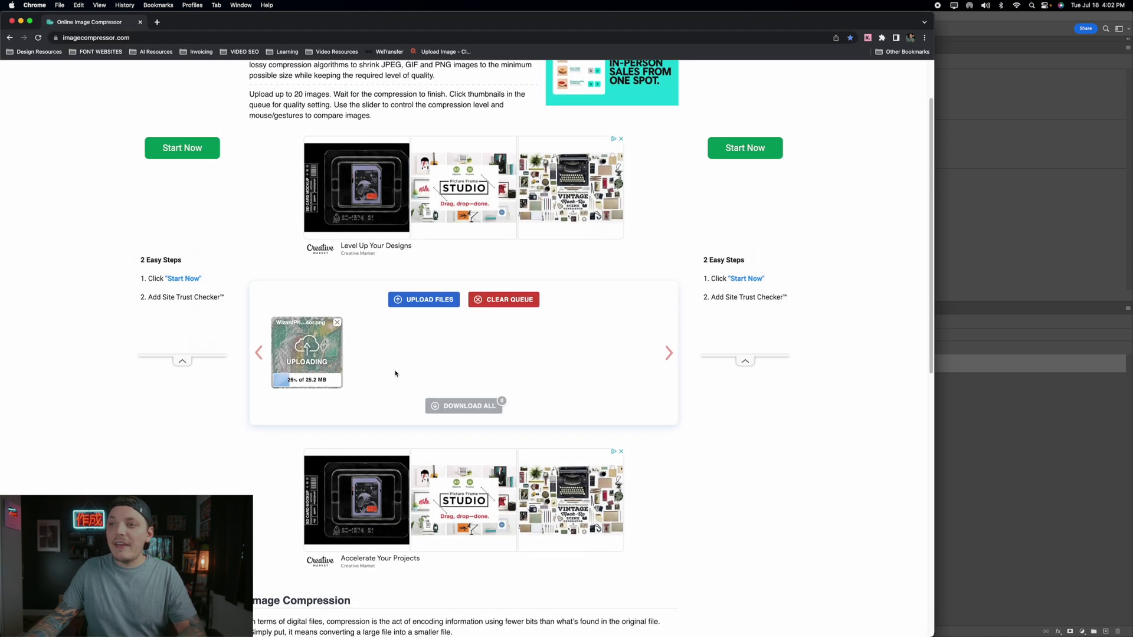
{"action": "scroll", "coordinate": [395, 374], "scroll_direction": "down", "scroll_amount": 1}
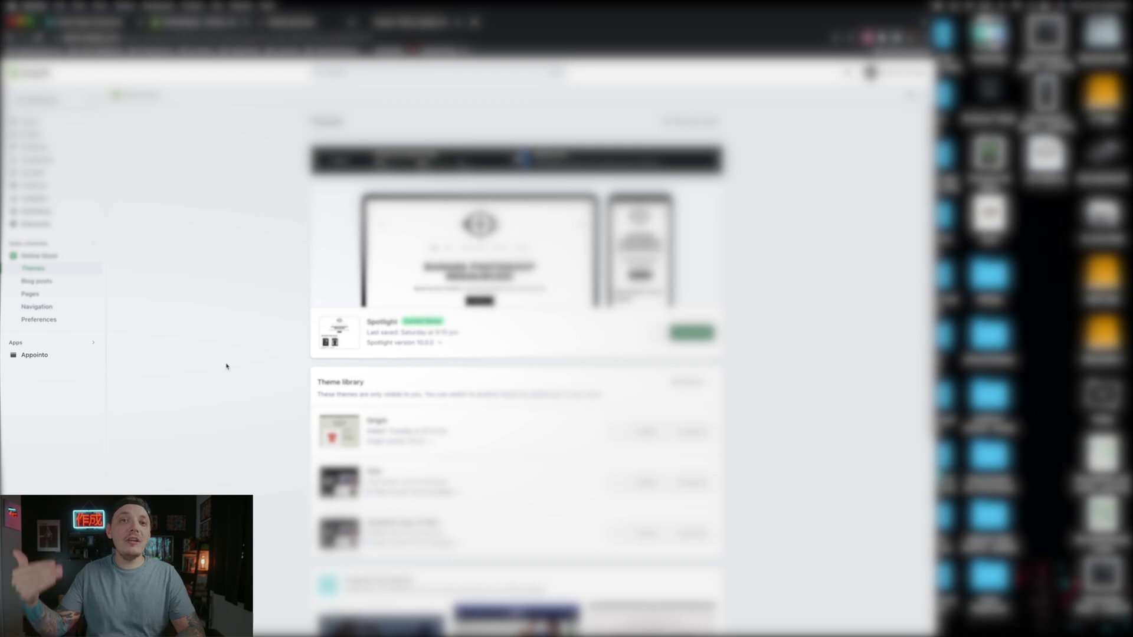
Open the Shopify App Store from the Shopify store's apps and sales channels settings
{"action": "left_click", "coordinate": [58, 344]}
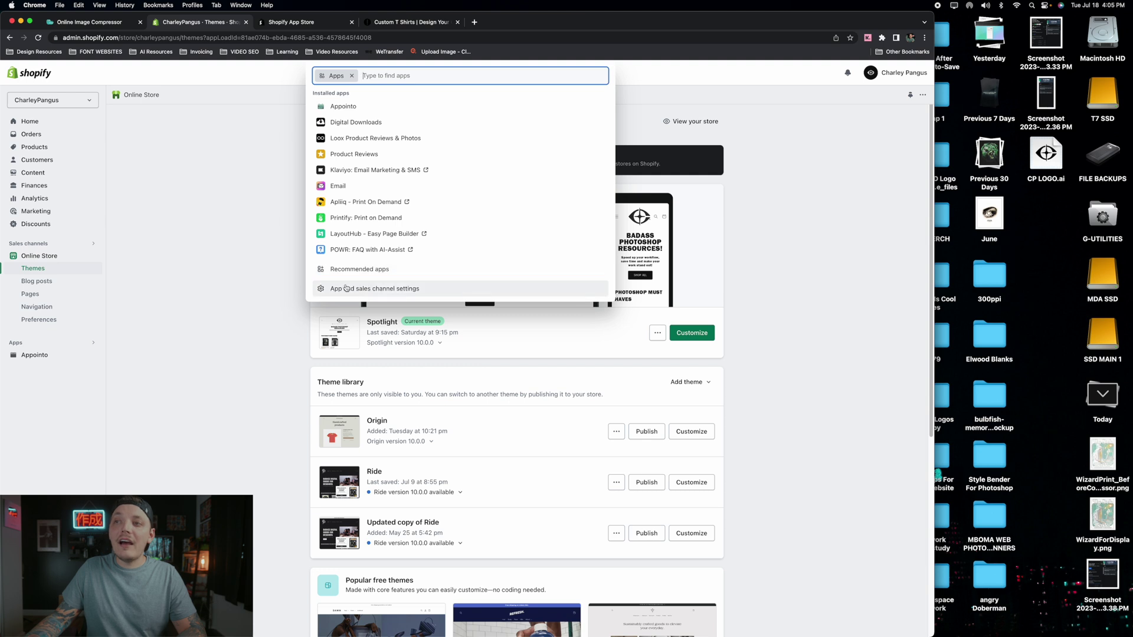
{"action": "left_click", "coordinate": [413, 293]}
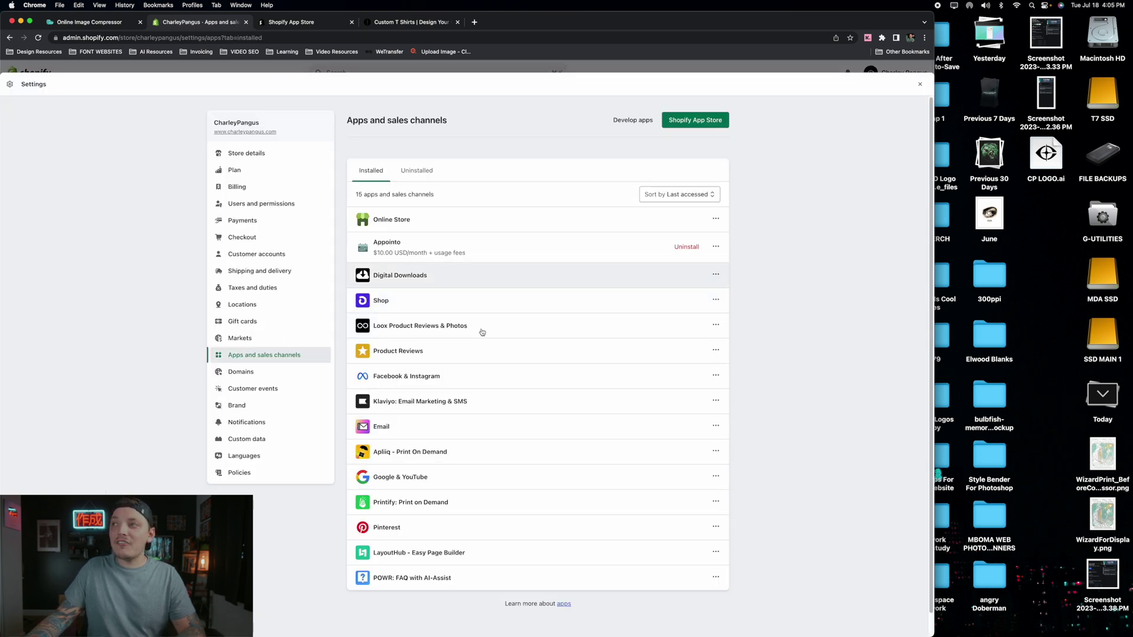
{"action": "left_click", "coordinate": [708, 125]}
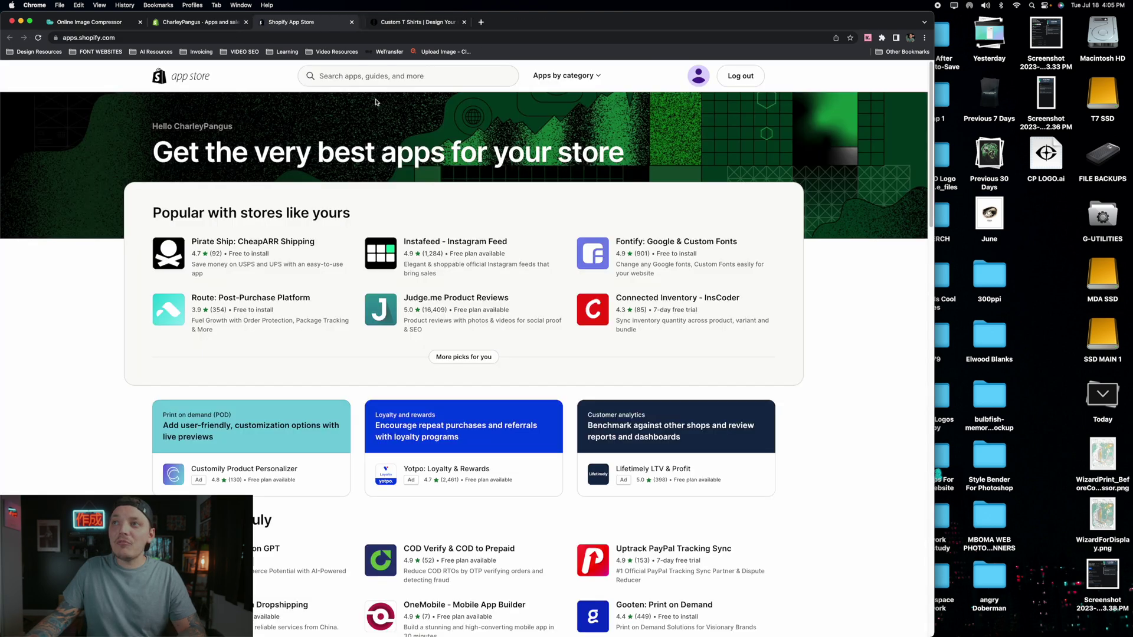
Search the Shopify App Store for apliiq and open the Apliiq - Print On Demand listing
{"action": "left_click", "coordinate": [360, 78]}
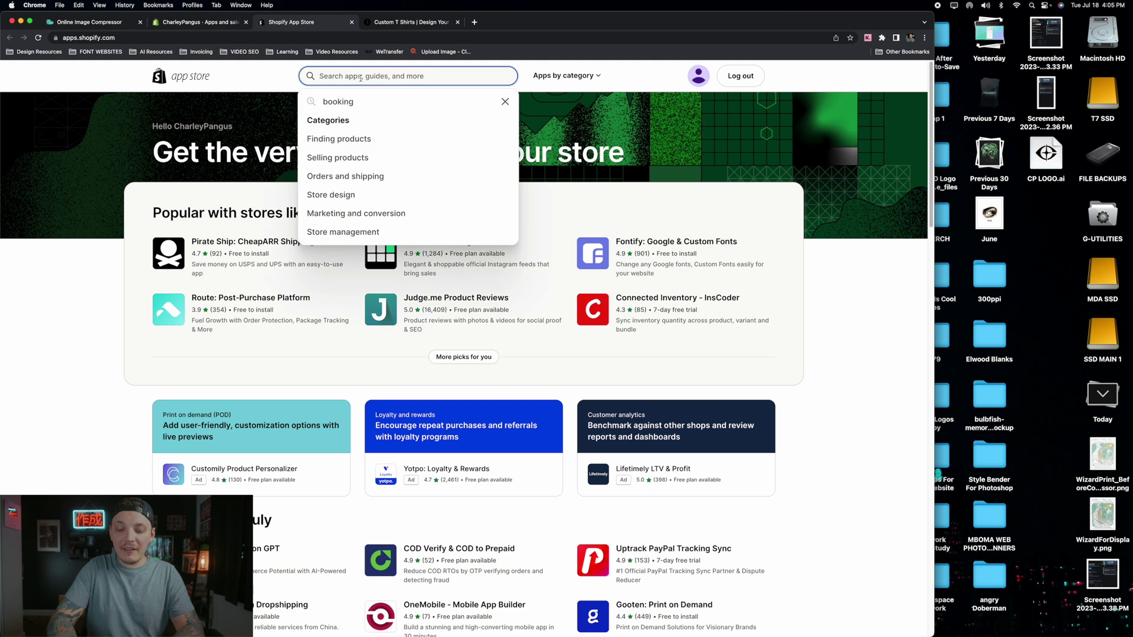
{"action": "type", "text": "ap"}
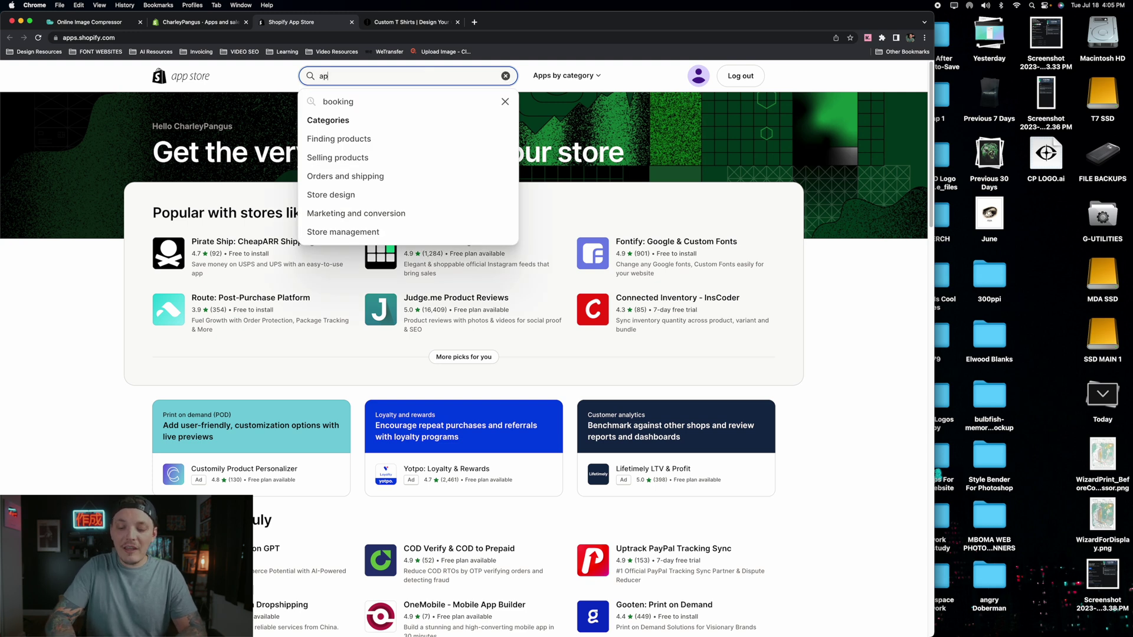
{"action": "type", "text": "liiq"}
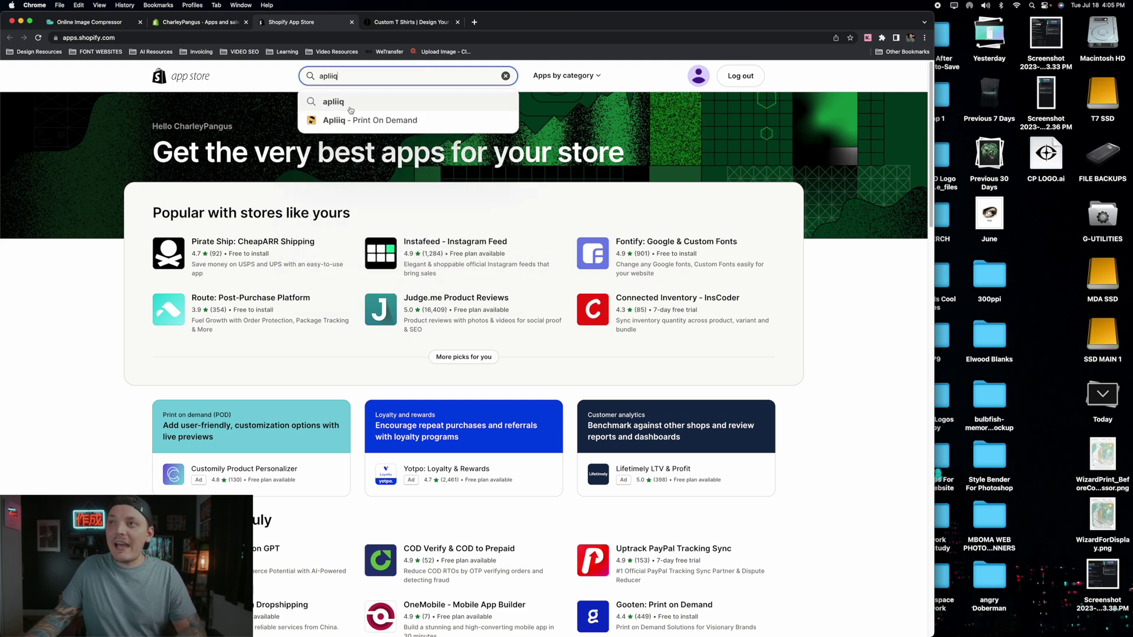
{"action": "left_click", "coordinate": [352, 120]}
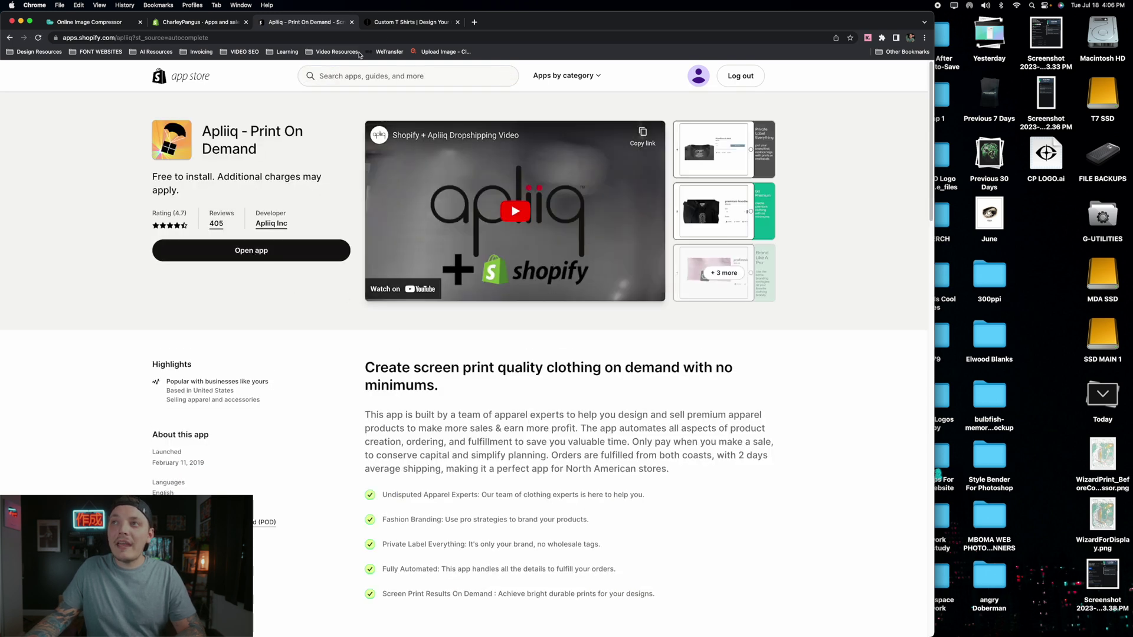
Switch to the apliiq.com site and bring up the men's product categories
{"action": "left_click", "coordinate": [403, 25]}
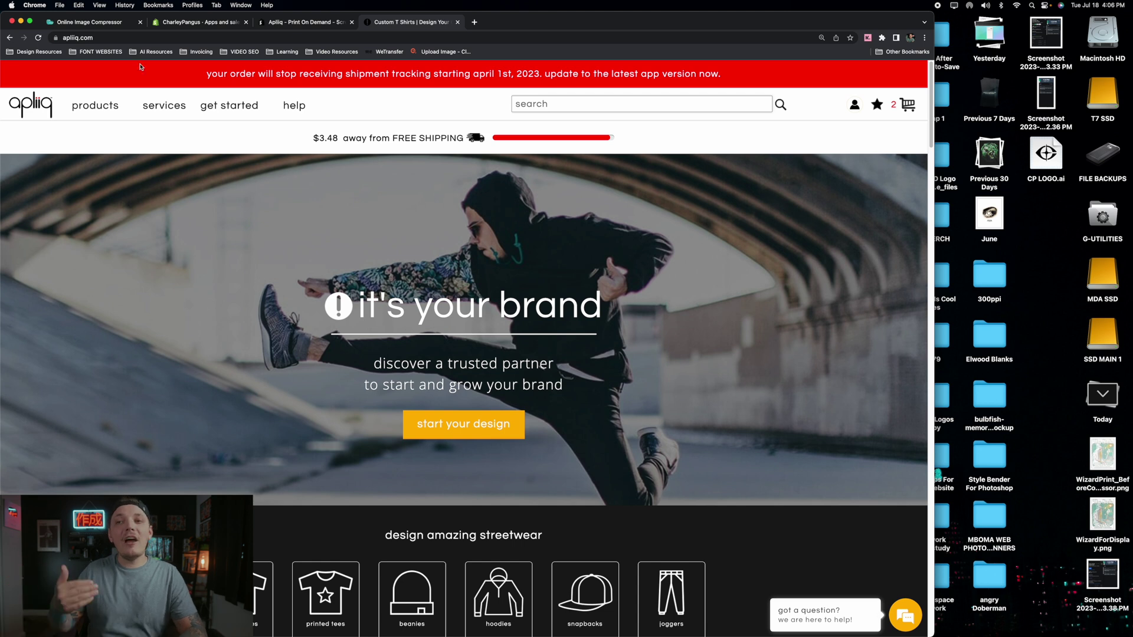
{"action": "mouse_move", "coordinate": [100, 106]}
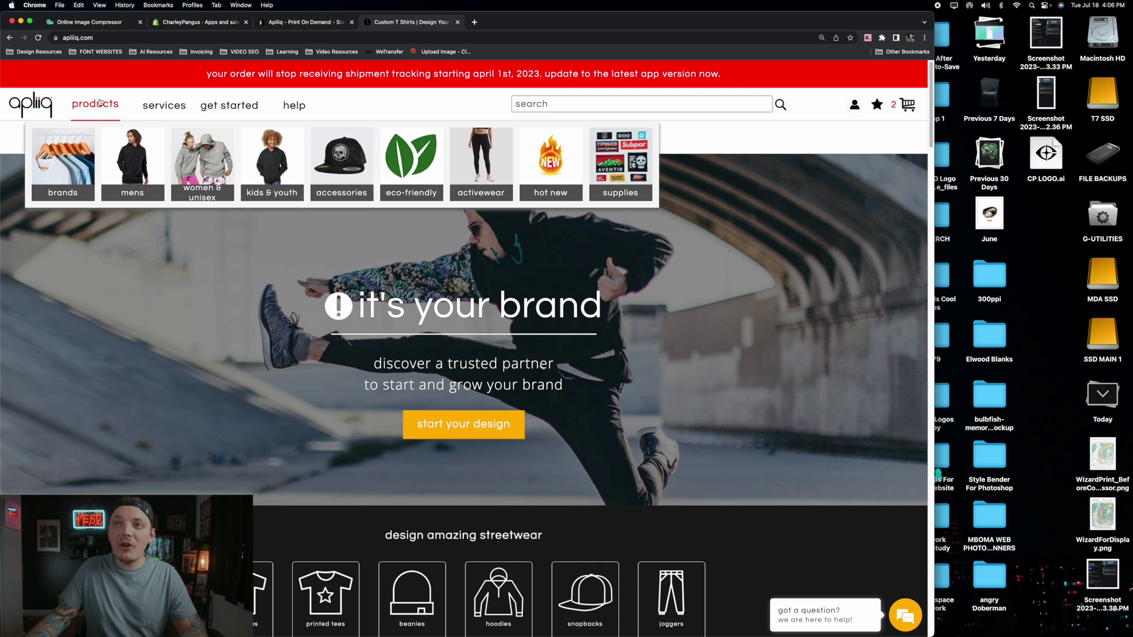
{"action": "mouse_move", "coordinate": [132, 157]}
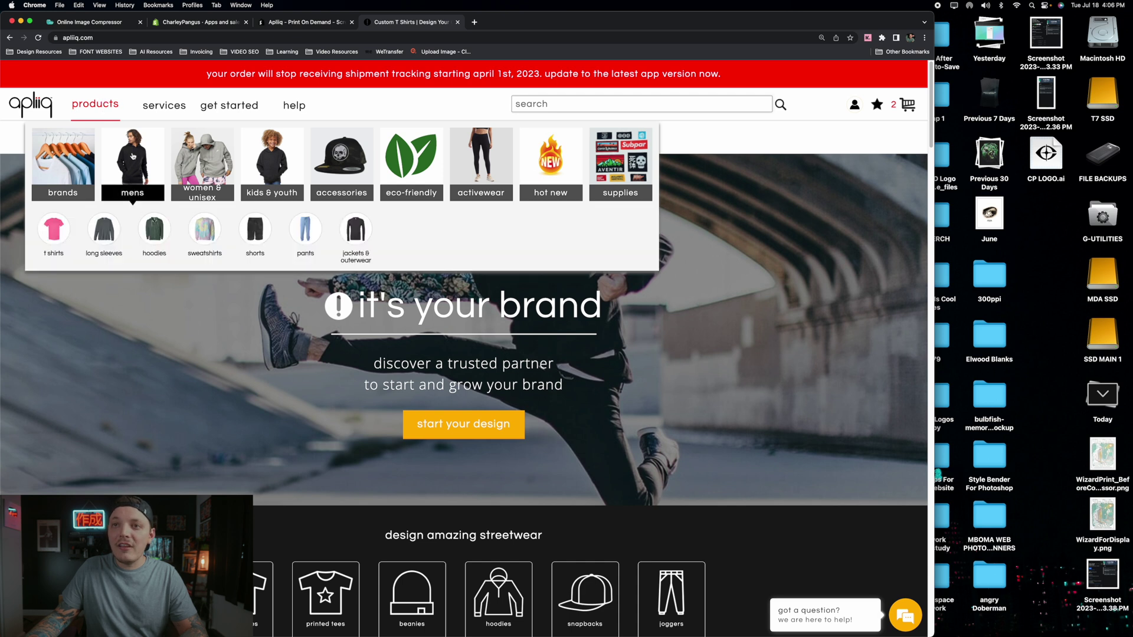